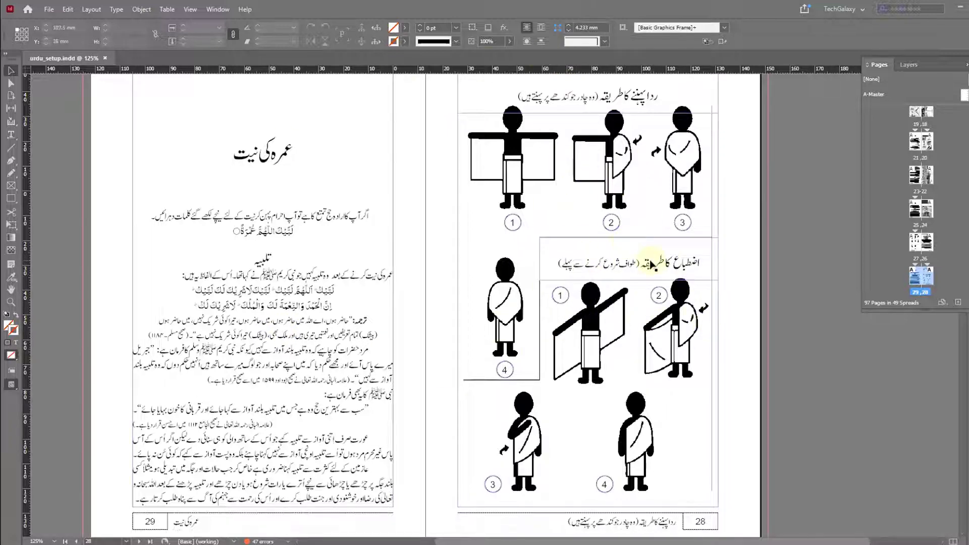
# Step: Compare the two illustrated headings on page 28 with the اضطباع paragraph on page 31 that refers to them
pyautogui.click(617, 93)
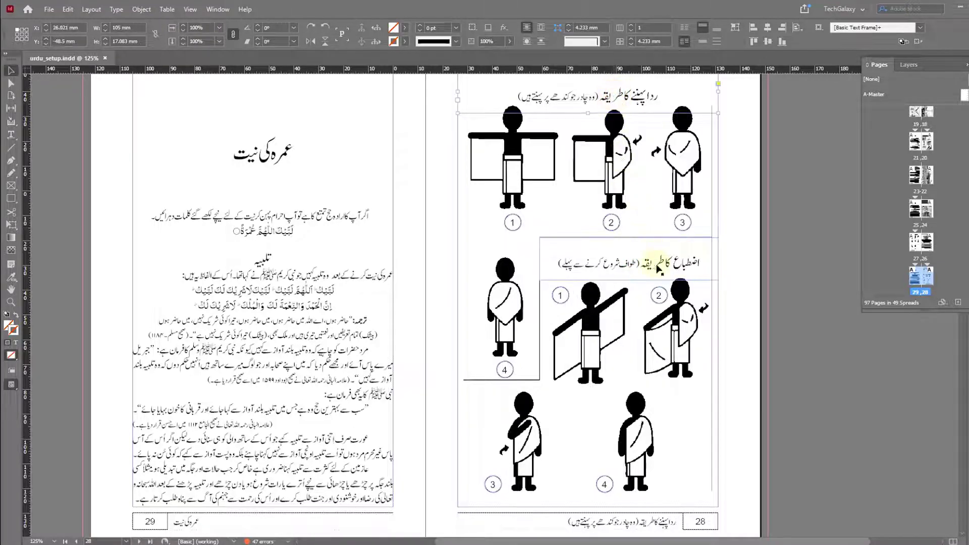
pyautogui.click(663, 247)
pyautogui.click(626, 98)
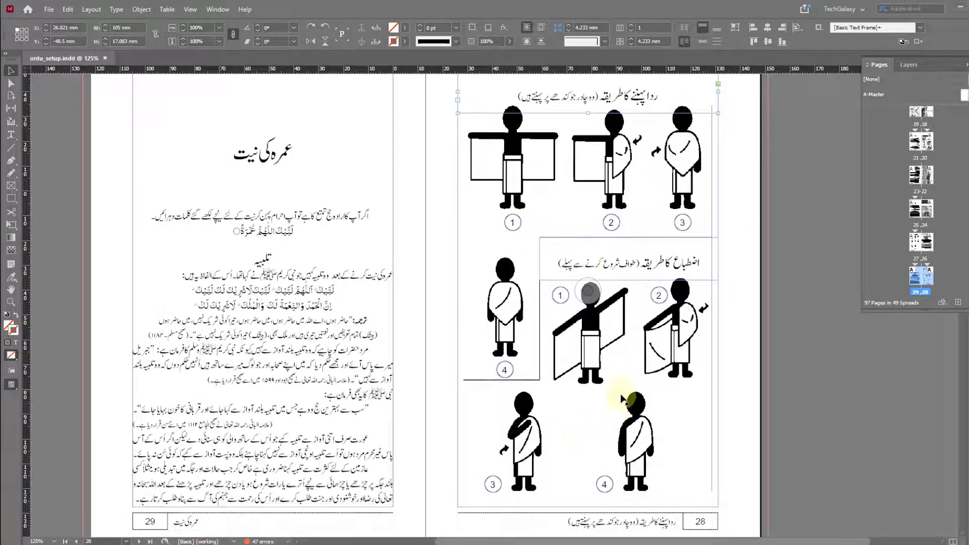
pyautogui.scroll(-1, 624, 394)
pyautogui.scroll(-12, 622, 391)
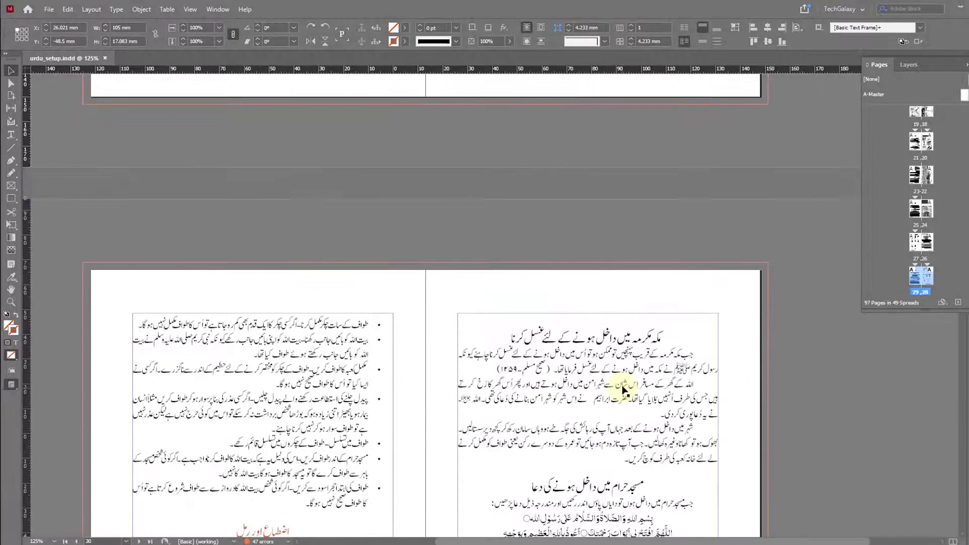
pyautogui.scroll(-4, 622, 348)
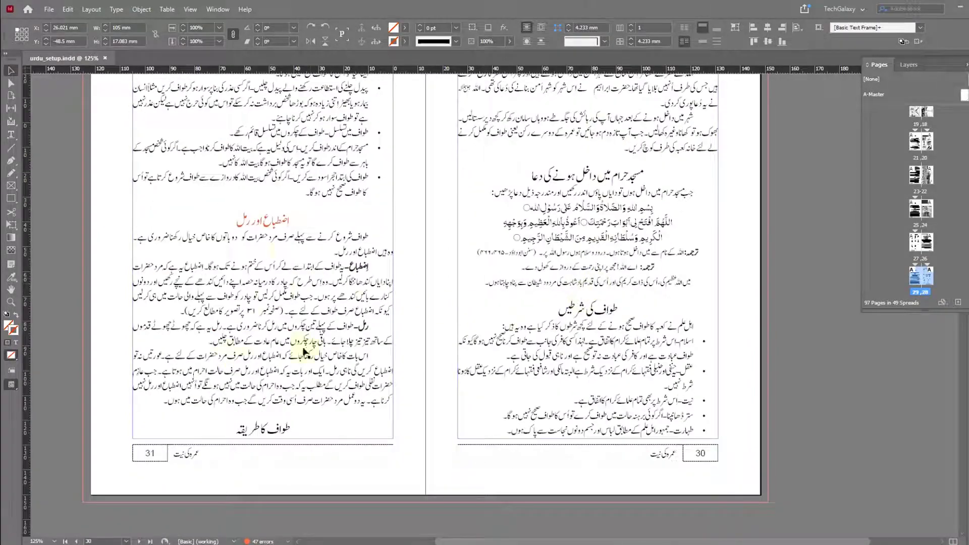
pyautogui.scroll(17, 677, 309)
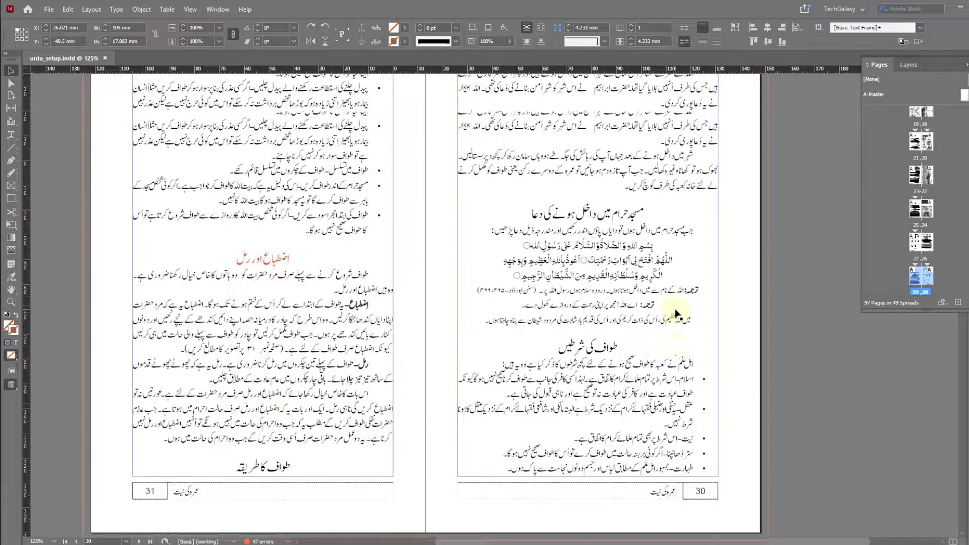
pyautogui.scroll(7, 677, 305)
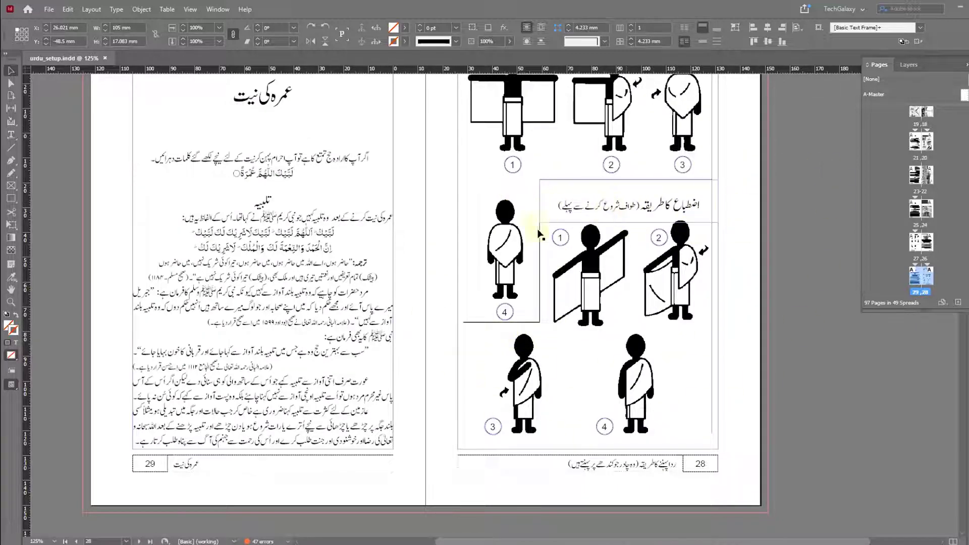
pyautogui.scroll(-7, 576, 281)
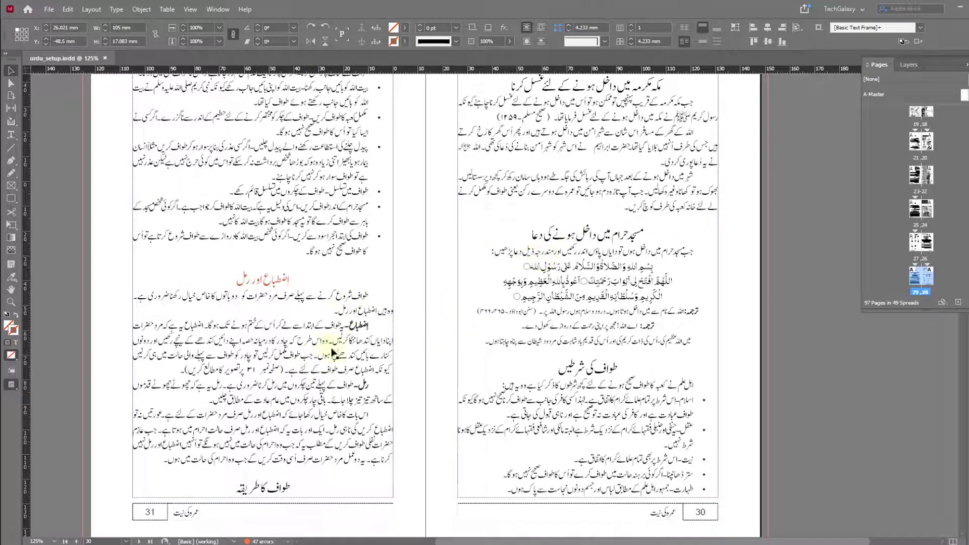
# Step: Check the page number cited in the parenthetical of the اضطباع paragraph on page 31 against the illustrations' actual page
pyautogui.click(11, 134)
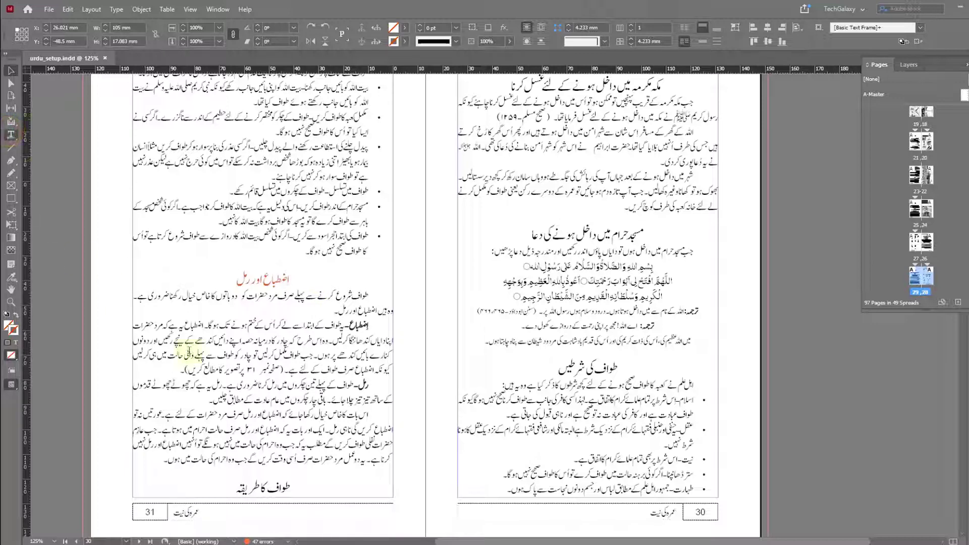
pyautogui.moveTo(284, 372); pyautogui.dragTo(202, 372)
pyautogui.click(257, 368)
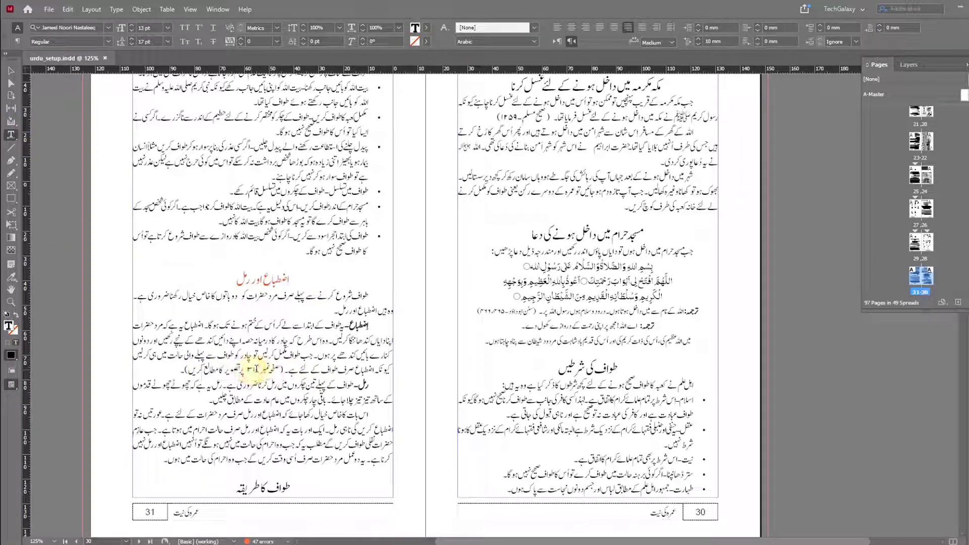
pyautogui.write('۳')
pyautogui.scroll(8, 657, 309)
pyautogui.scroll(3, 667, 309)
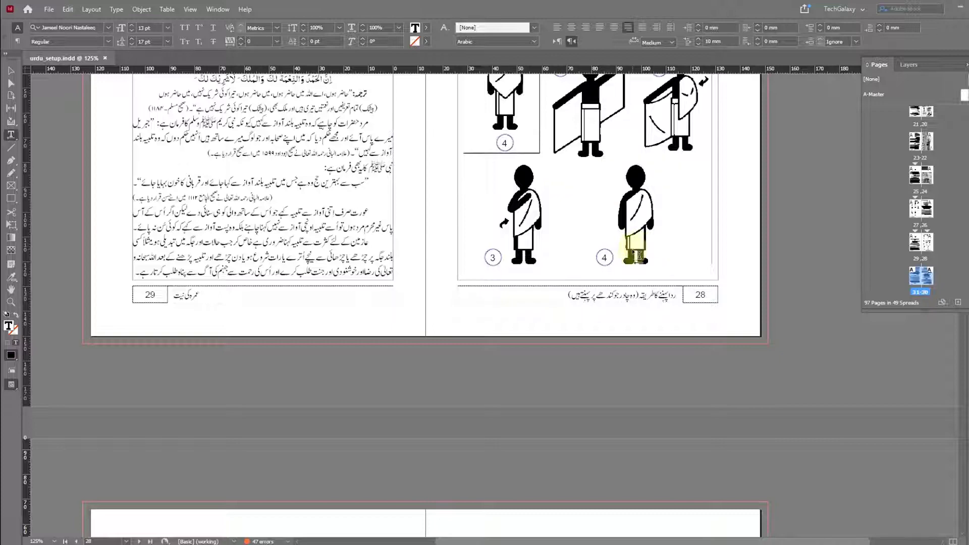
pyautogui.scroll(-15, 289, 442)
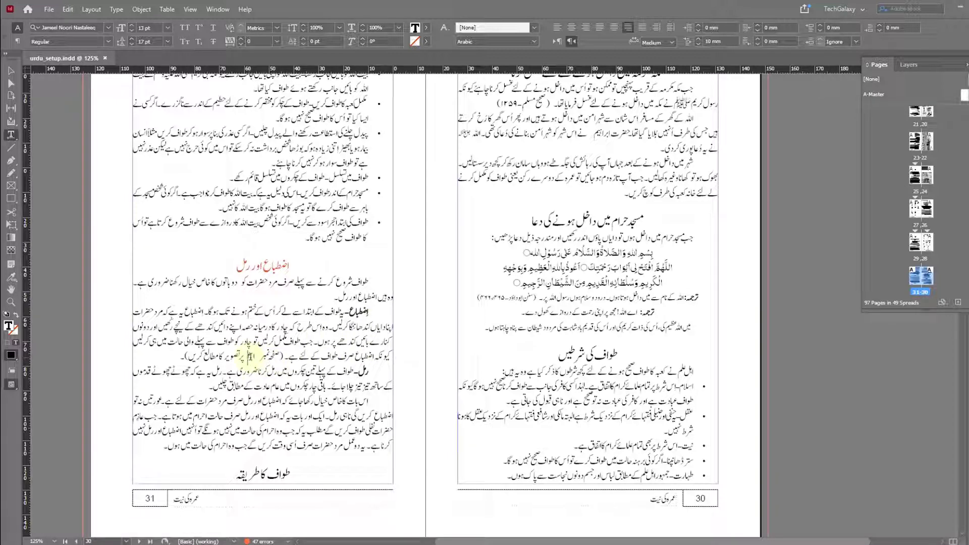
pyautogui.scroll(10, 511, 291)
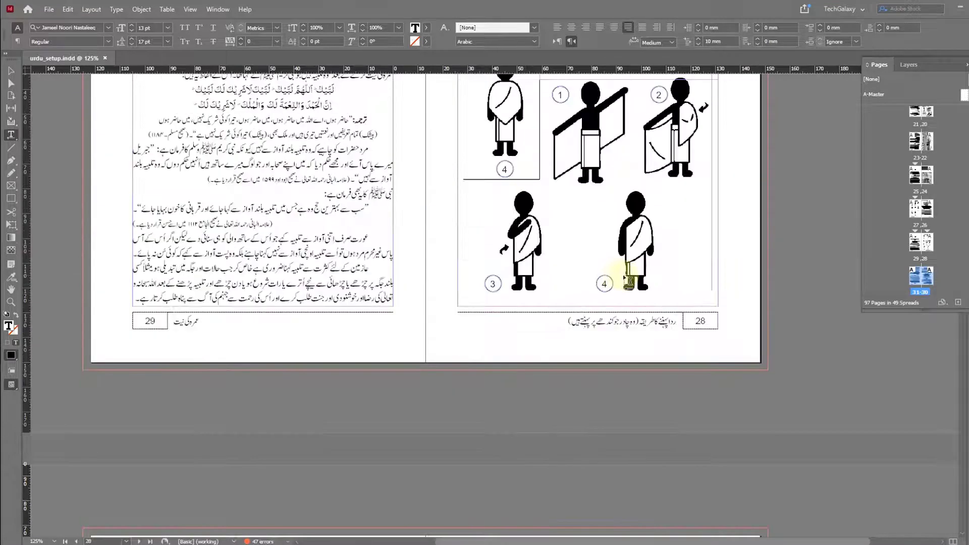
pyautogui.scroll(5, 631, 275)
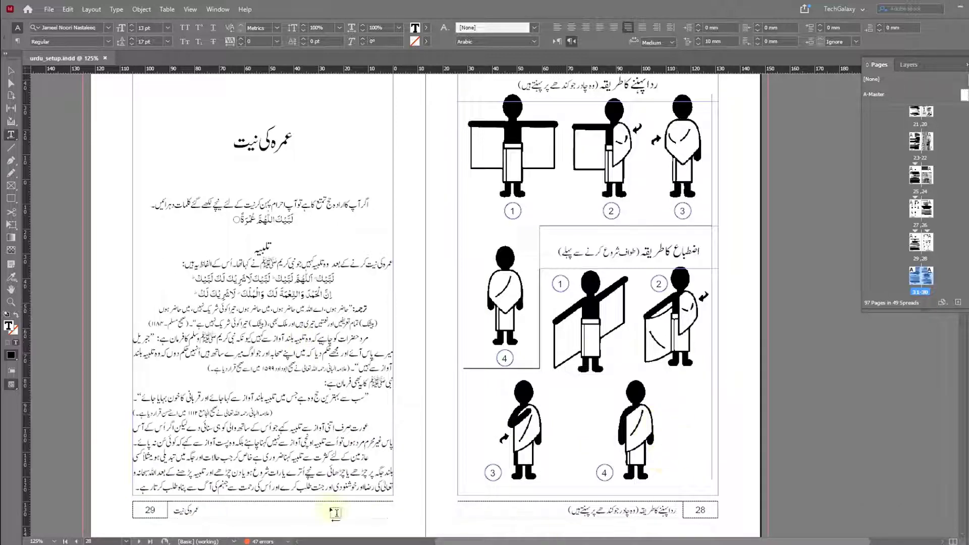
pyautogui.scroll(-15, 275, 367)
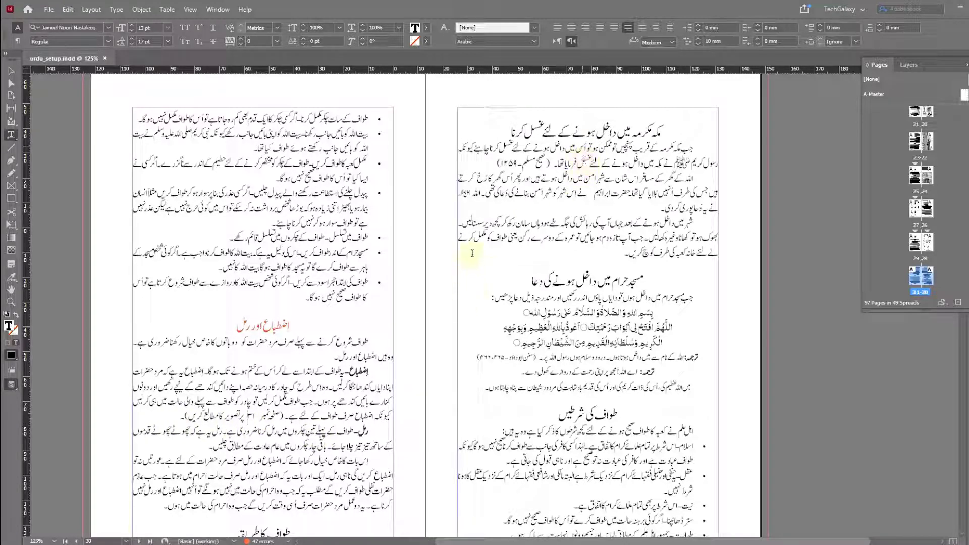
# Step: Delete the manually typed page number after صفحہ نمبر in the اضطباع paragraph on page 31
pyautogui.press('BackSpace')
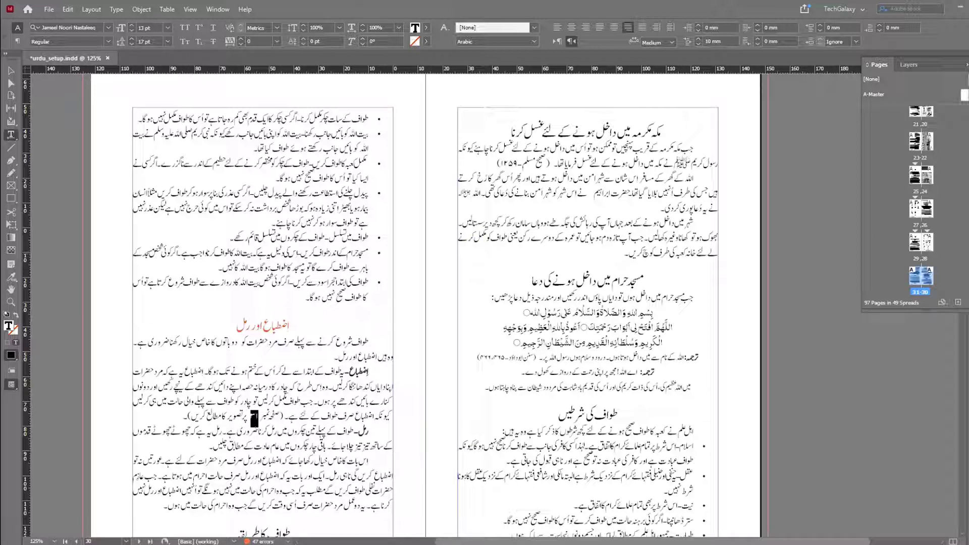
pyautogui.press('super+space')
pyautogui.press('super+space')
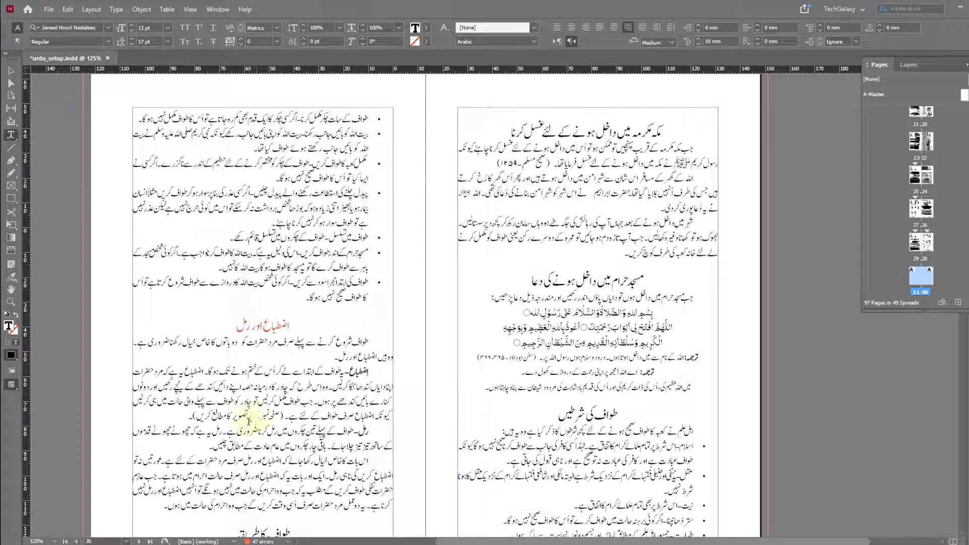
# Step: Bring up the document's Cross-References list
pyautogui.click(218, 9)
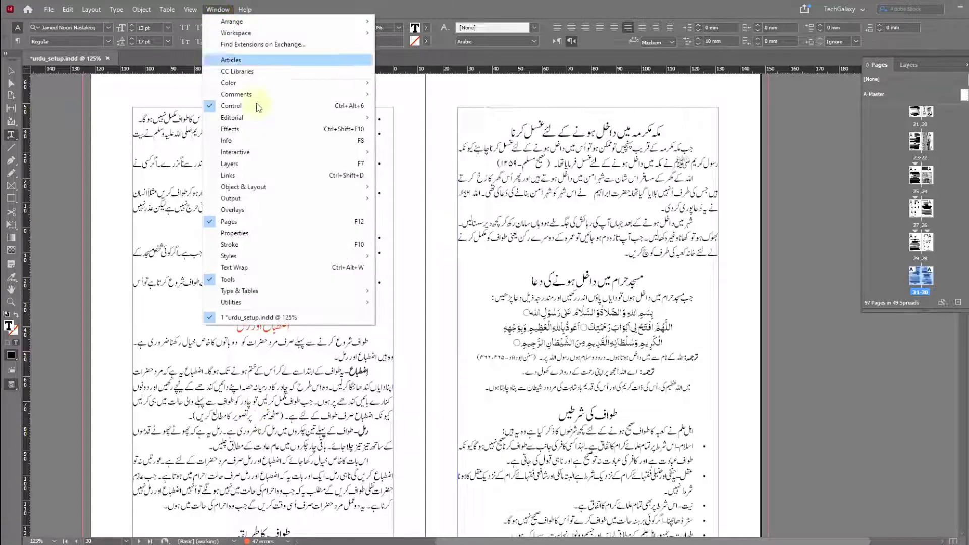
pyautogui.moveTo(281, 291)
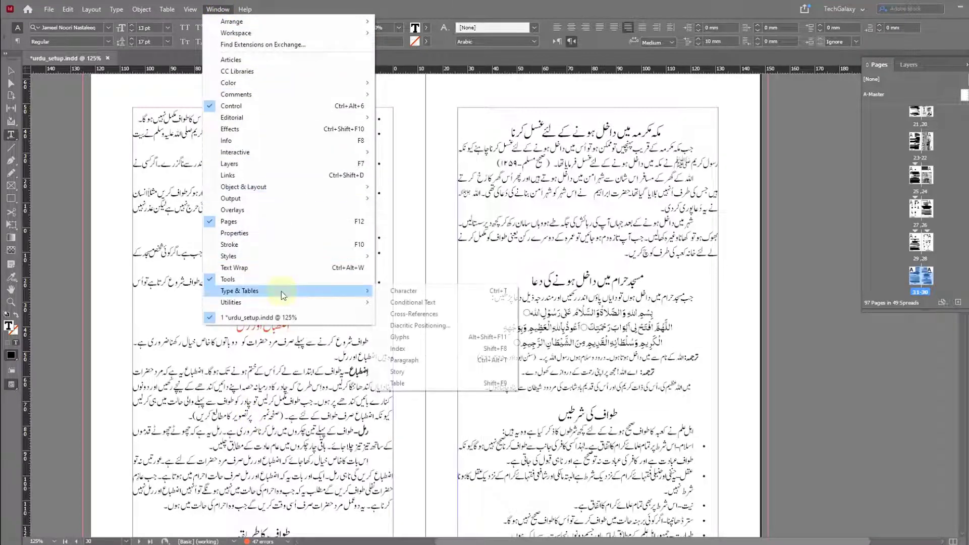
pyautogui.click(413, 314)
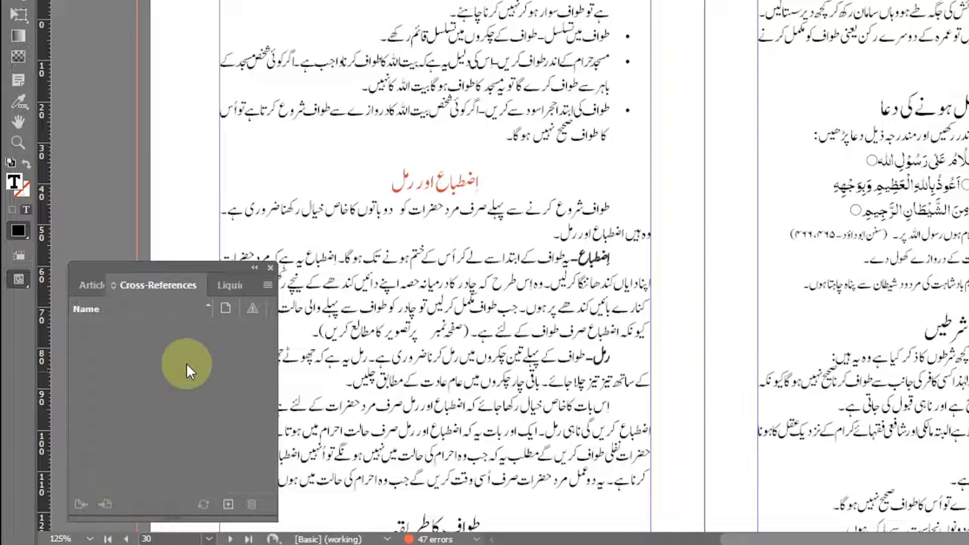
pyautogui.click(267, 285)
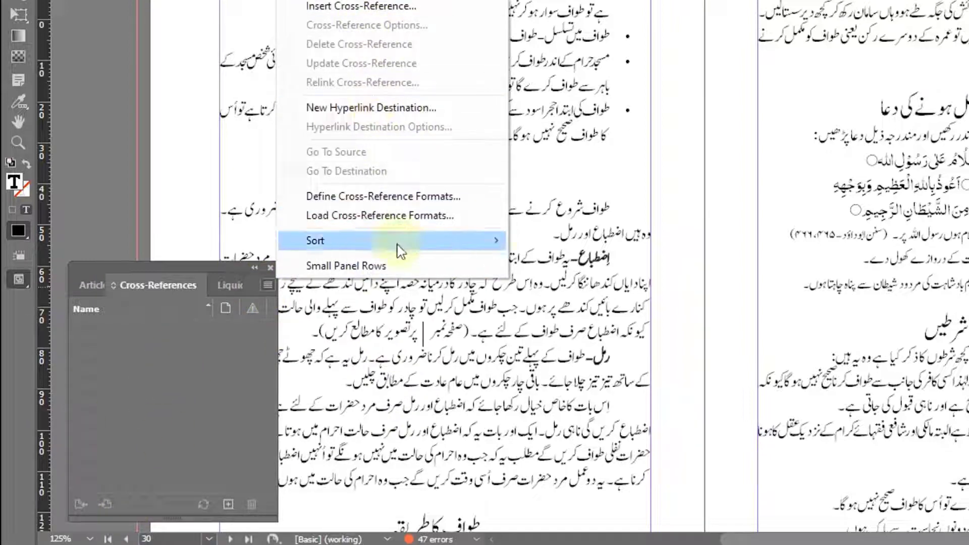
pyautogui.click(336, 7)
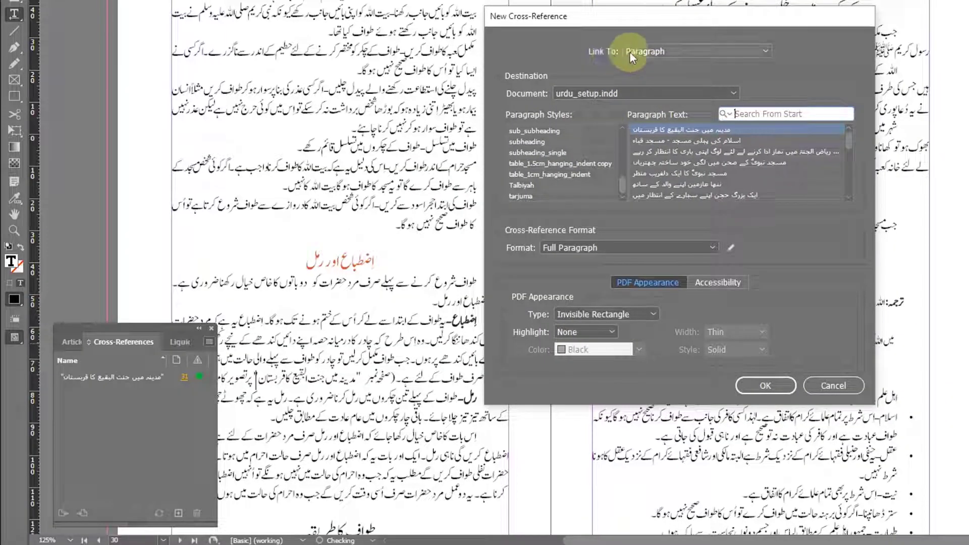
pyautogui.click(656, 52)
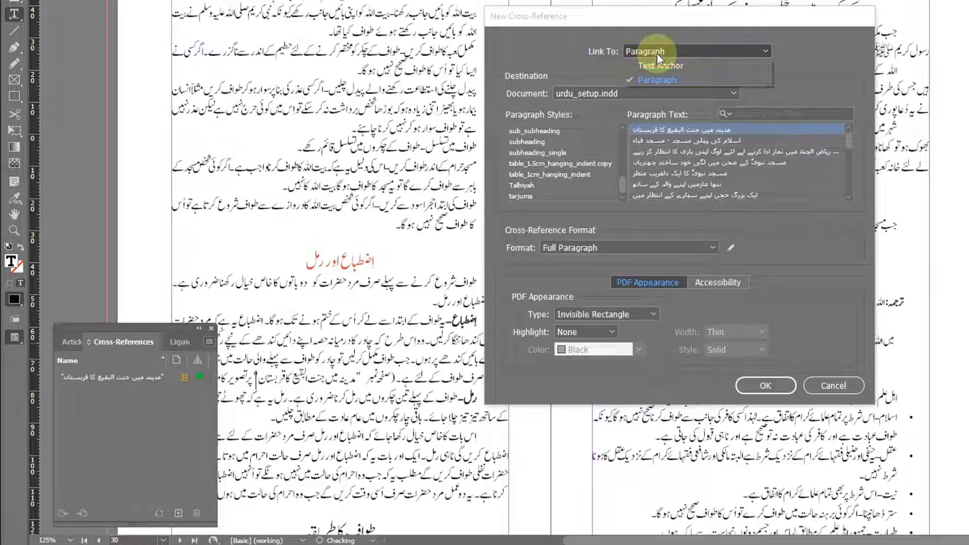
pyautogui.click(661, 81)
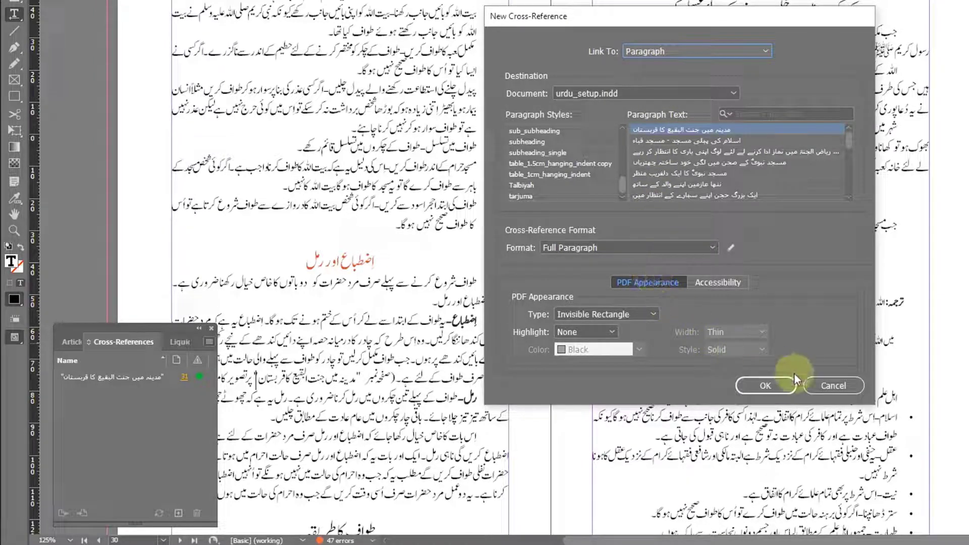
pyautogui.click(839, 387)
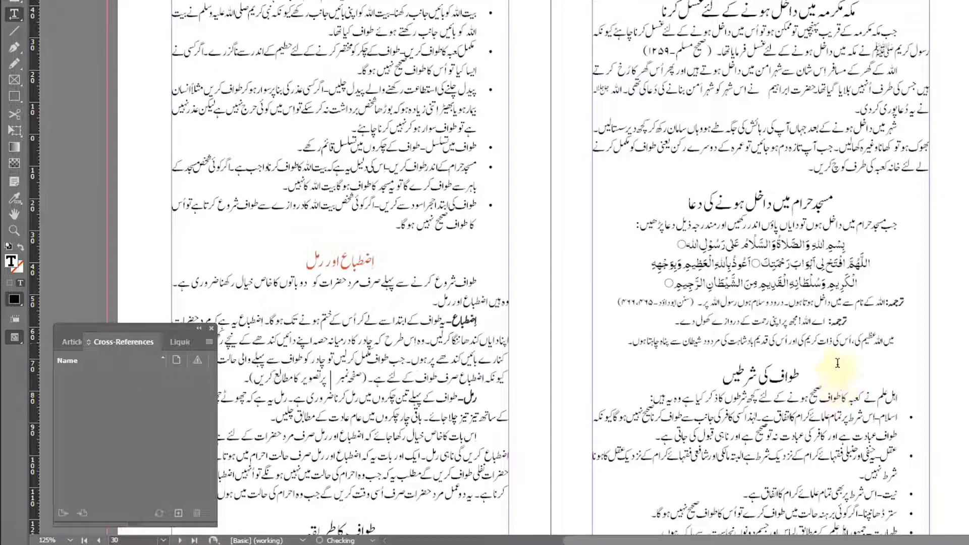
# Step: Go to page 27 and move on to the illustrated instructions on page 28
pyautogui.hotkey('ctrl', 'j')
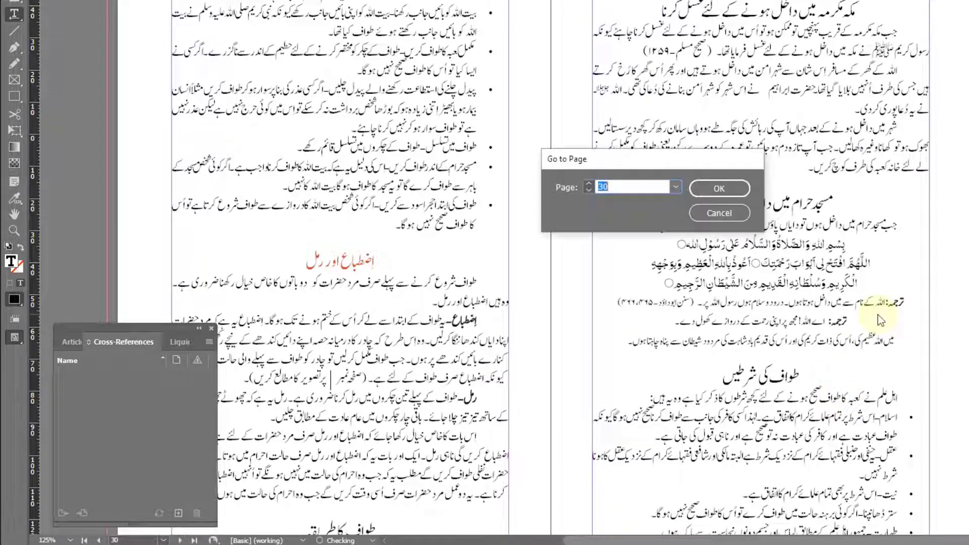
pyautogui.write('صا')
pyautogui.write('27')
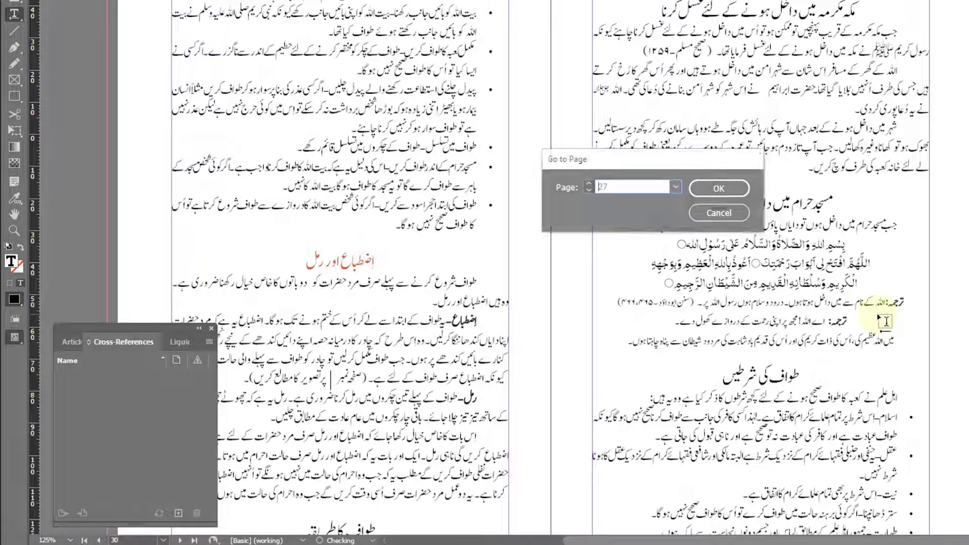
pyautogui.press('Return')
pyautogui.scroll(-10, 707, 273)
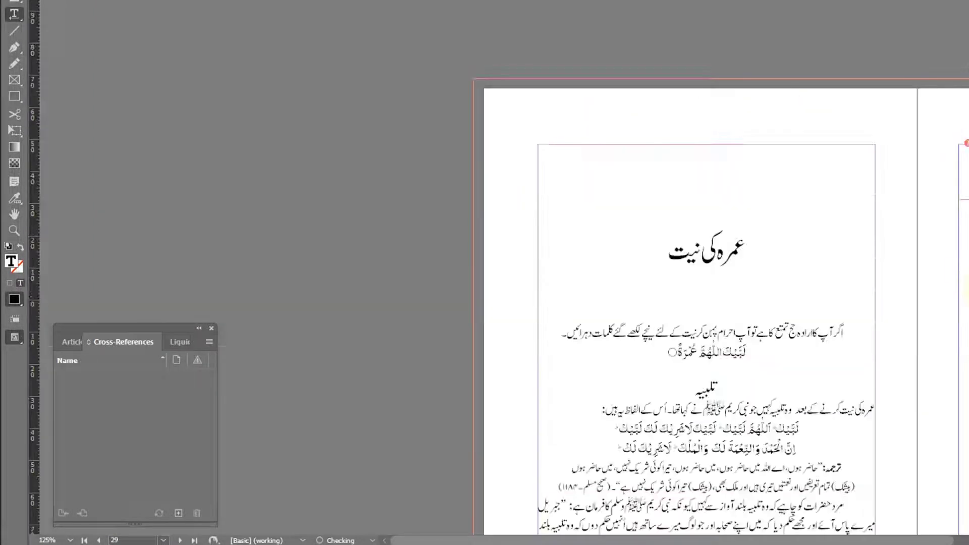
pyautogui.moveTo(935, 541); pyautogui.dragTo(968, 540)
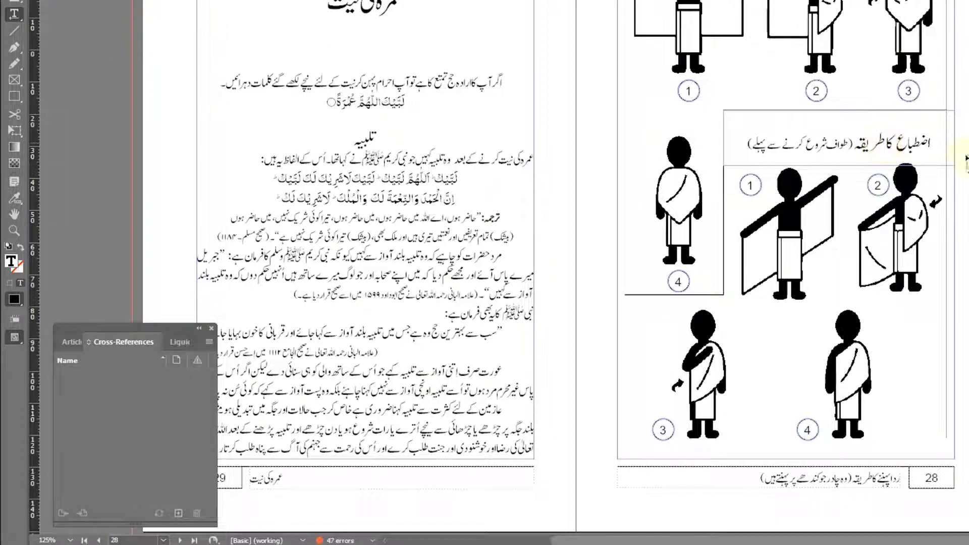
# Step: Select part of the heading اضطباع کا طریقہ on page 28 and display the paragraph styles to identify its style
pyautogui.click(885, 145)
pyautogui.moveTo(870, 145); pyautogui.dragTo(806, 119)
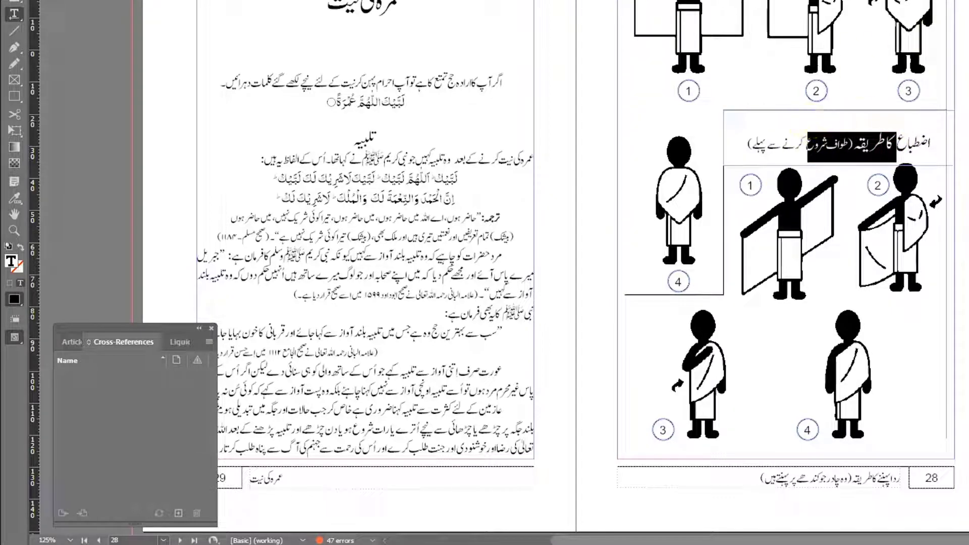
pyautogui.click(294, 13)
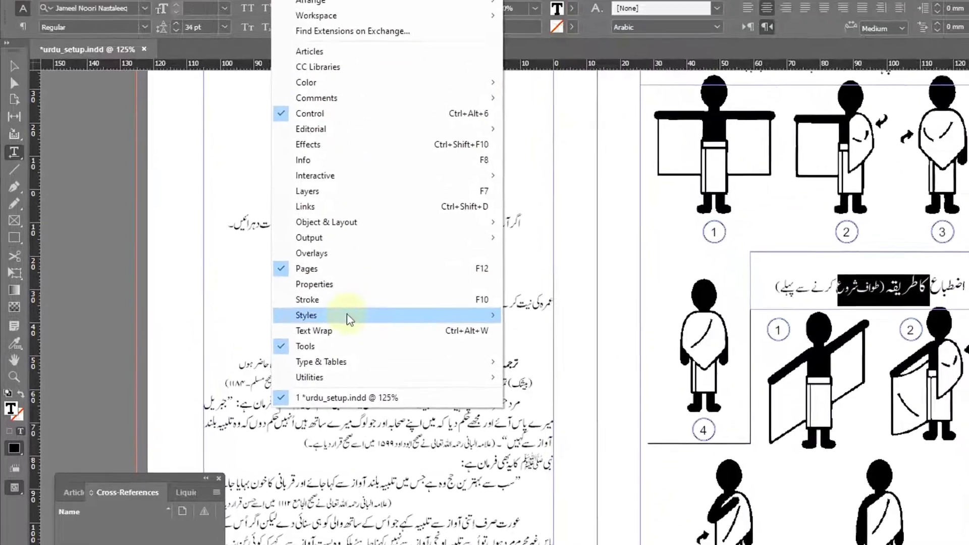
pyautogui.moveTo(484, 353)
pyautogui.click(621, 395)
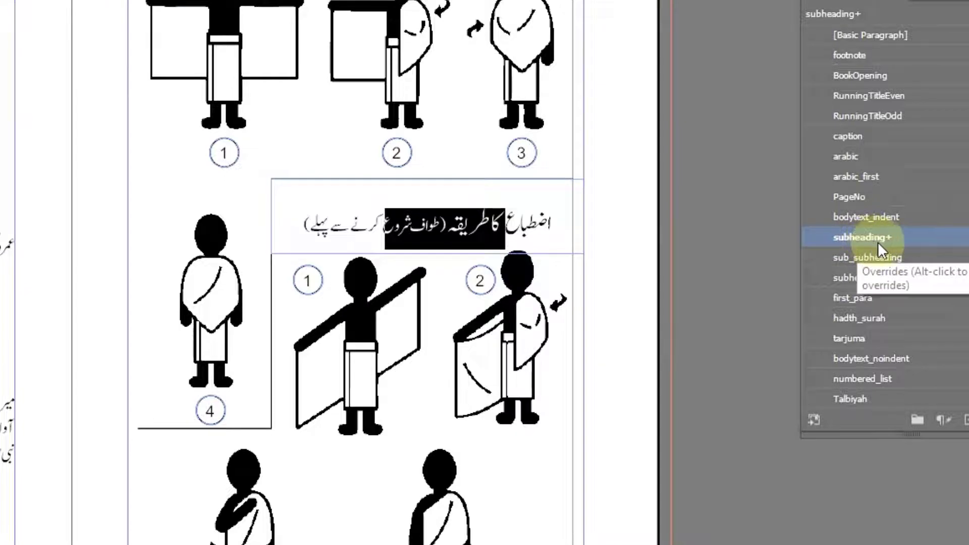
# Step: Place the insertion point after صفحہ نمبر in the اضطباع paragraph on page 31 and start a new cross-reference
pyautogui.scroll(-10, 191, 323)
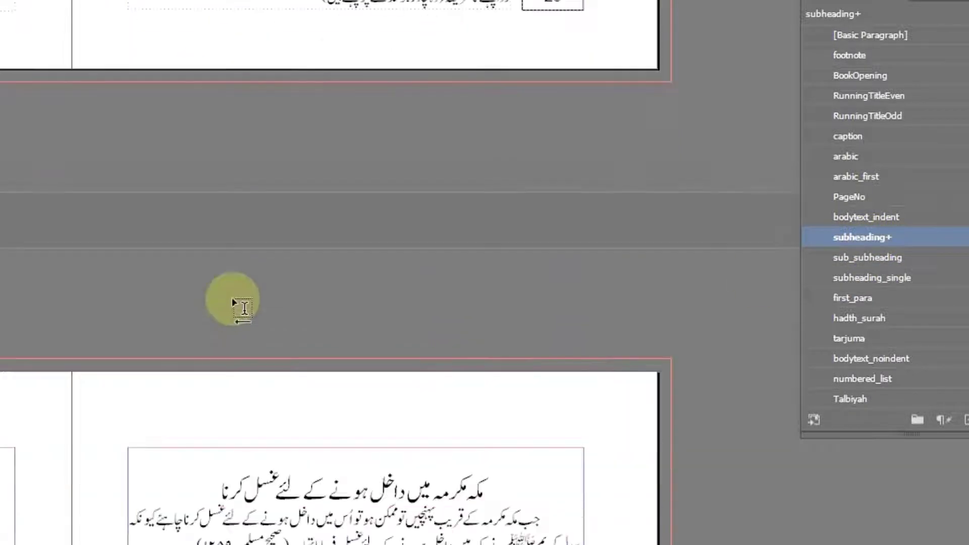
pyautogui.scroll(-8, 245, 308)
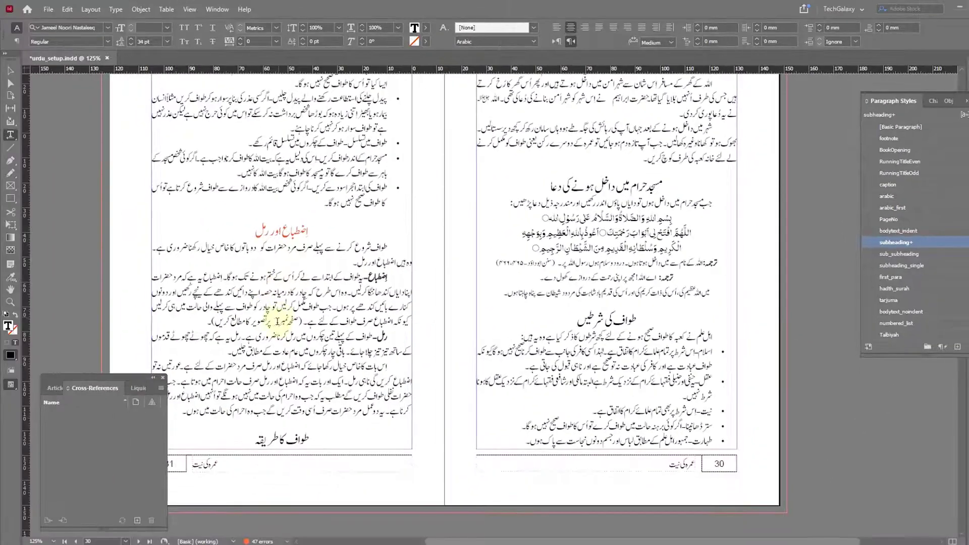
pyautogui.click(274, 322)
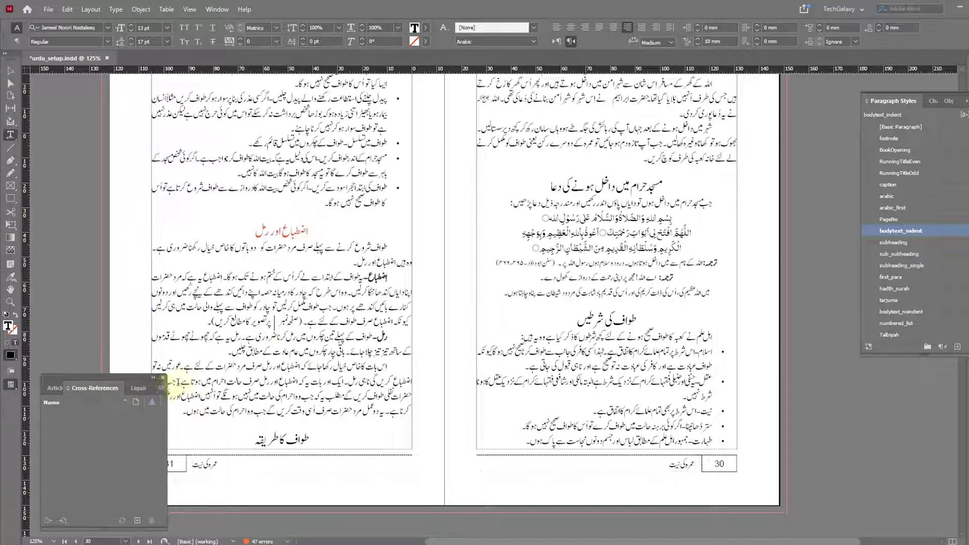
pyautogui.click(161, 389)
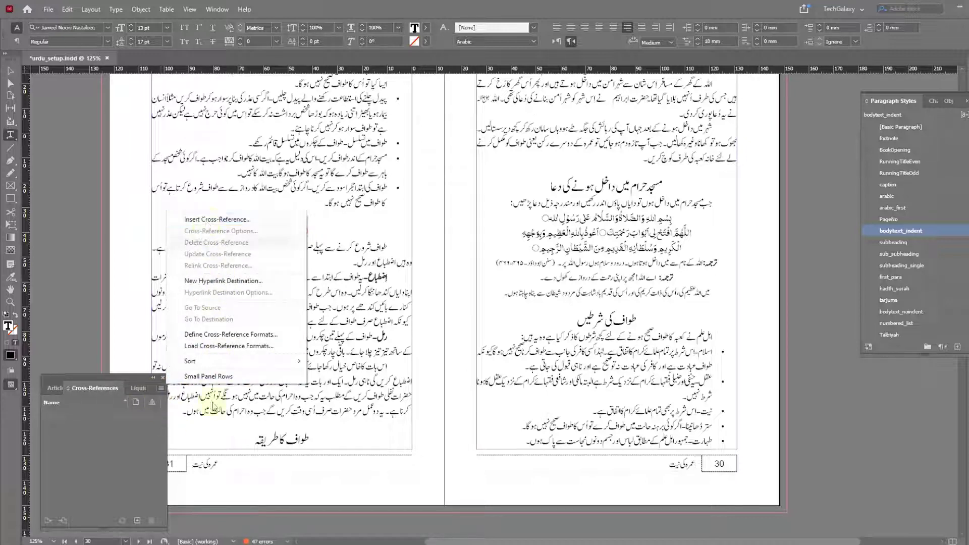
pyautogui.click(132, 512)
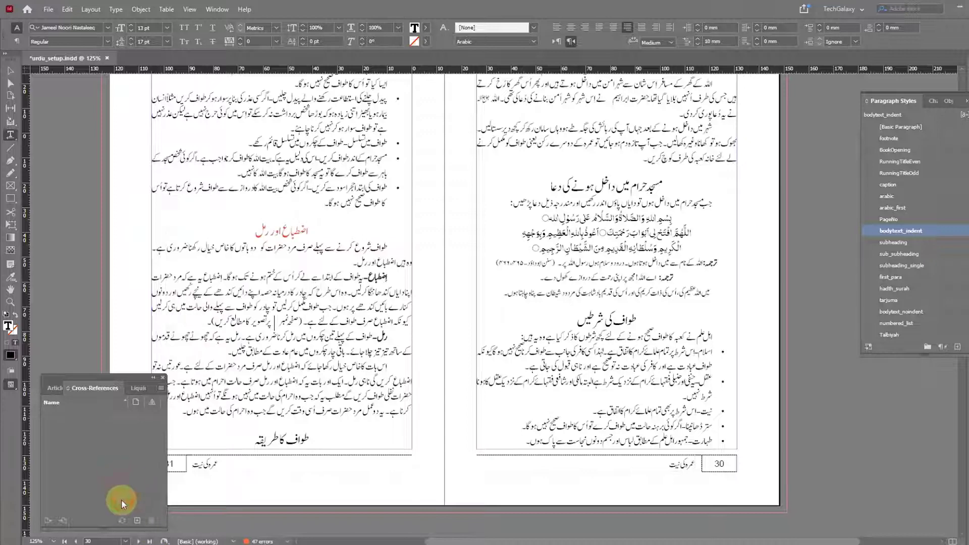
pyautogui.click(137, 522)
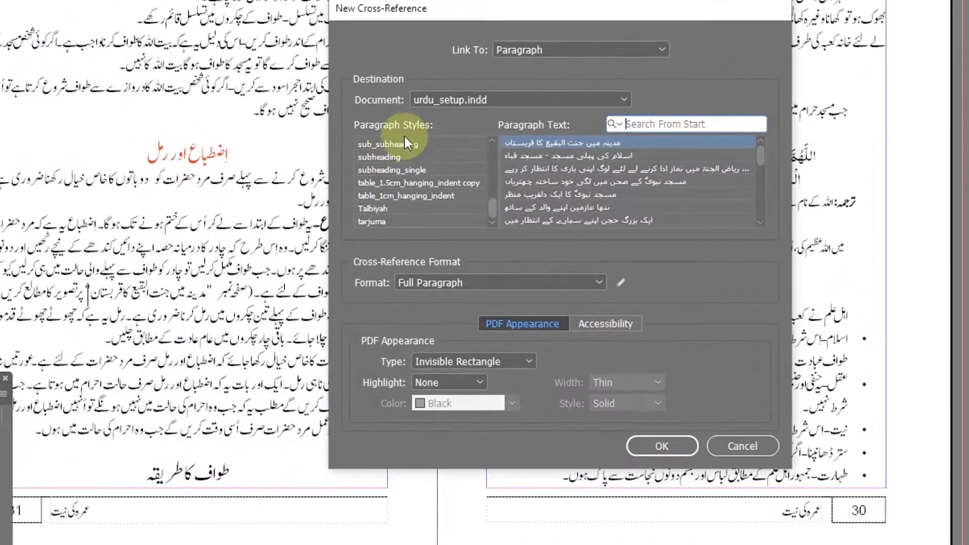
# Step: Link the cross-reference to the subheading-style paragraph اضطباع کا طریقہ (طواف شروع کرنے سے پہلے) using the Page Number format
pyautogui.click(373, 157)
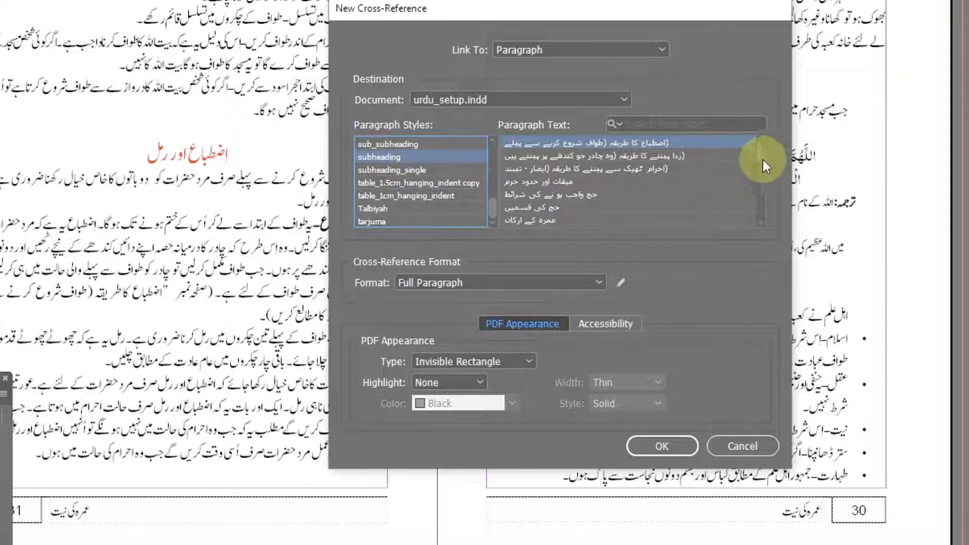
pyautogui.moveTo(762, 157)
pyautogui.mouseDown()
pyautogui.moveTo(766, 212)
pyautogui.moveTo(762, 148)
pyautogui.mouseUp()
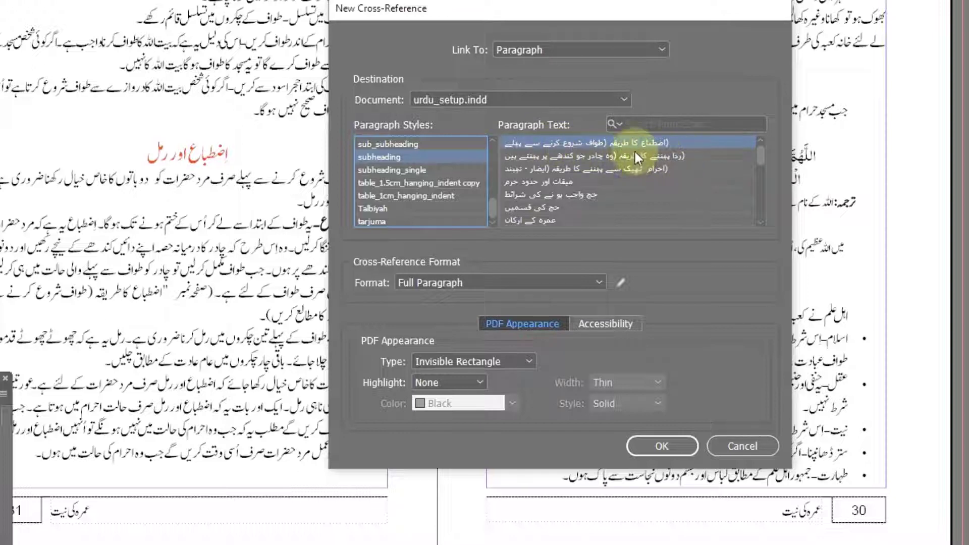
pyautogui.click(576, 142)
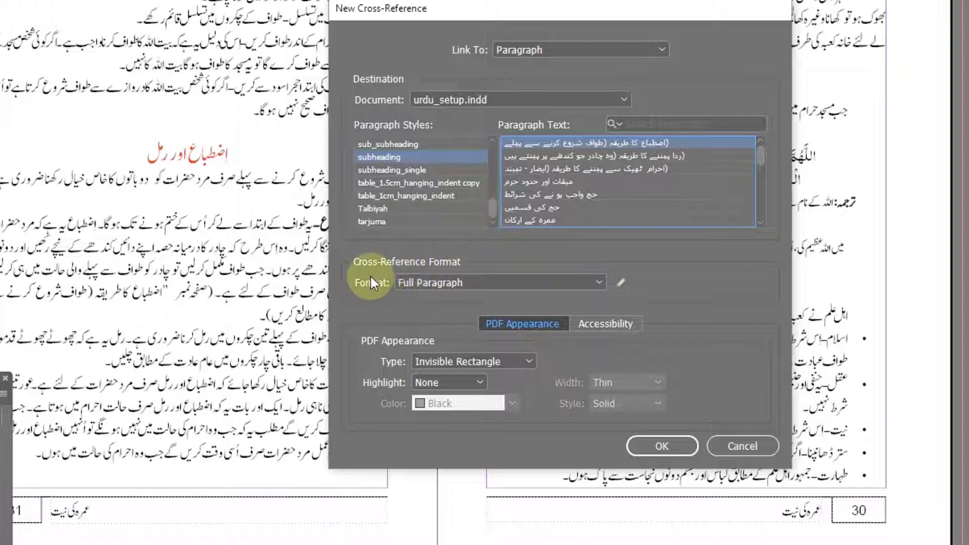
pyautogui.click(599, 282)
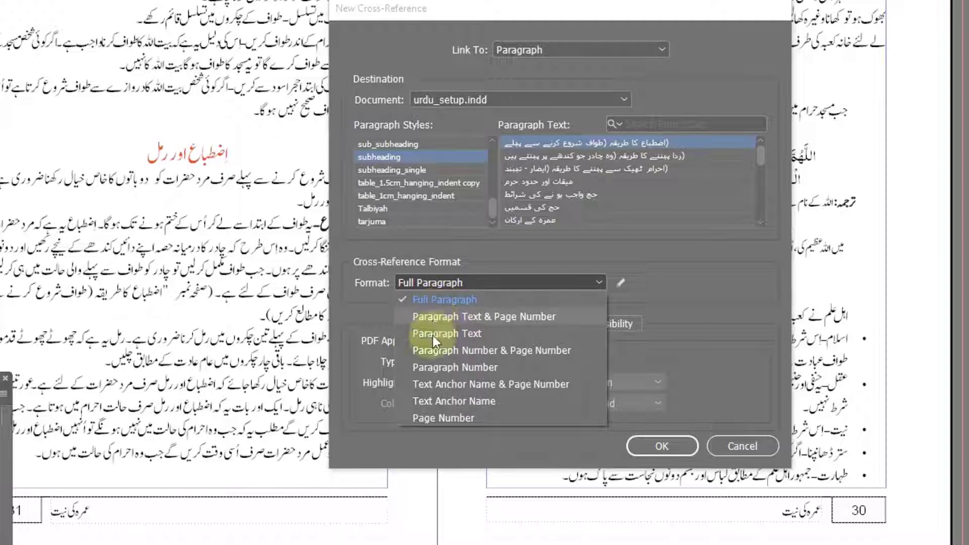
pyautogui.click(431, 417)
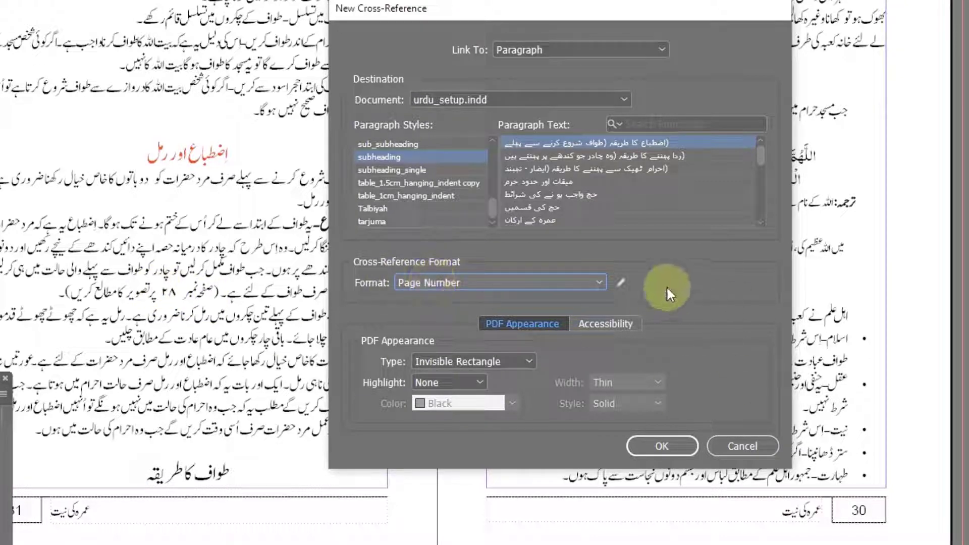
# Step: Examine the Page Number format's definition, along with the building blocks and special characters that can be added to it
pyautogui.click(620, 283)
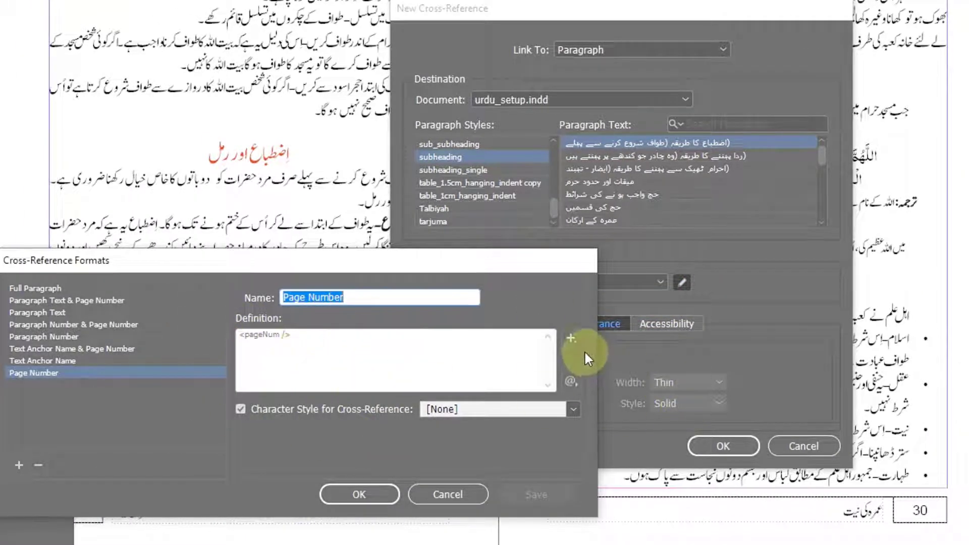
pyautogui.click(573, 338)
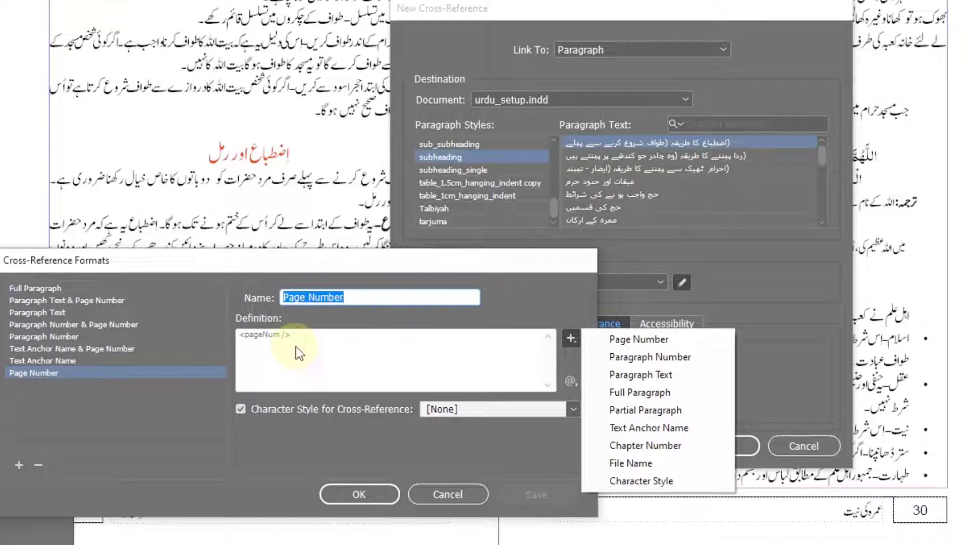
pyautogui.click(393, 268)
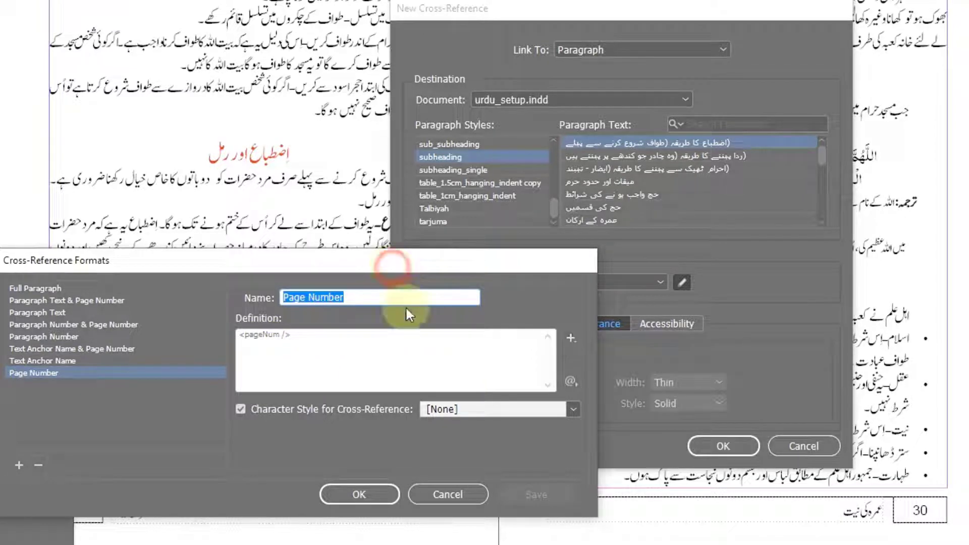
pyautogui.click(574, 382)
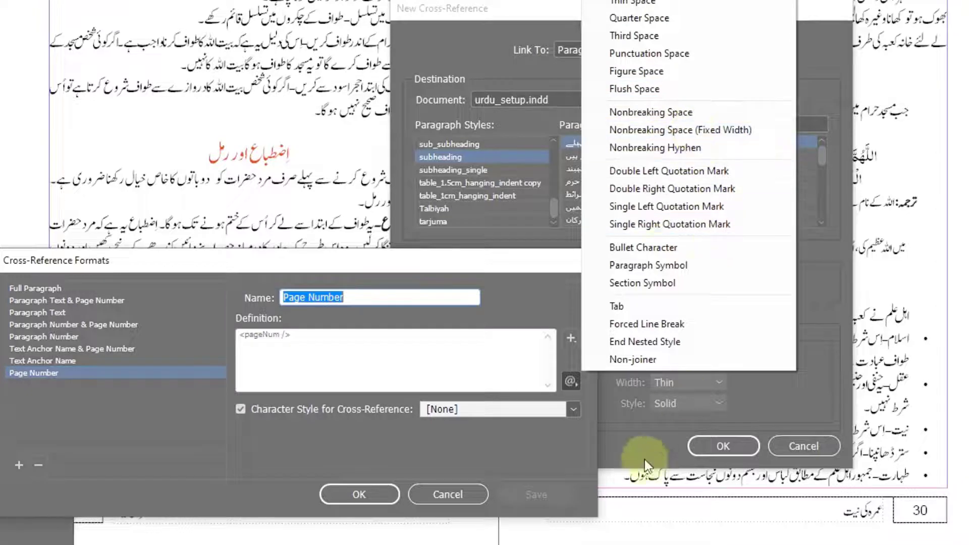
pyautogui.click(344, 449)
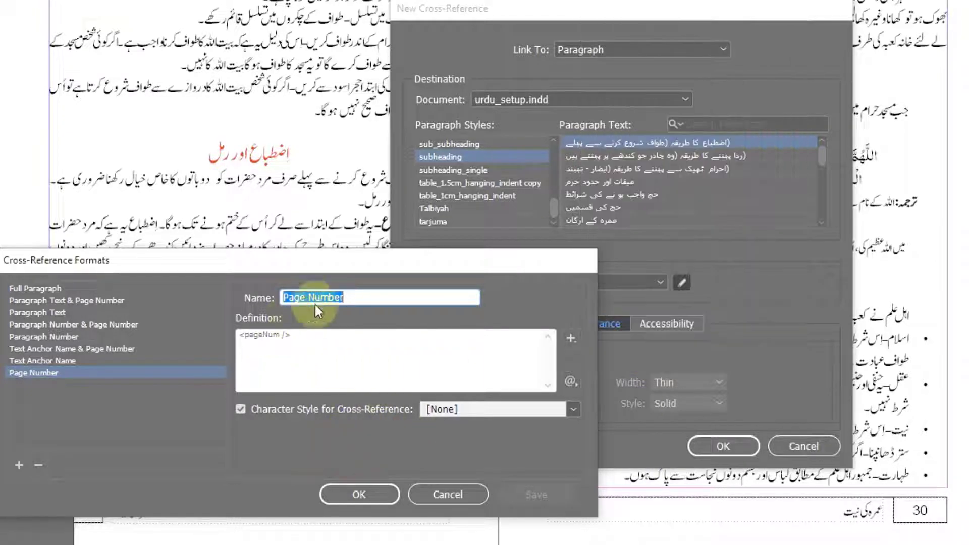
pyautogui.click(363, 493)
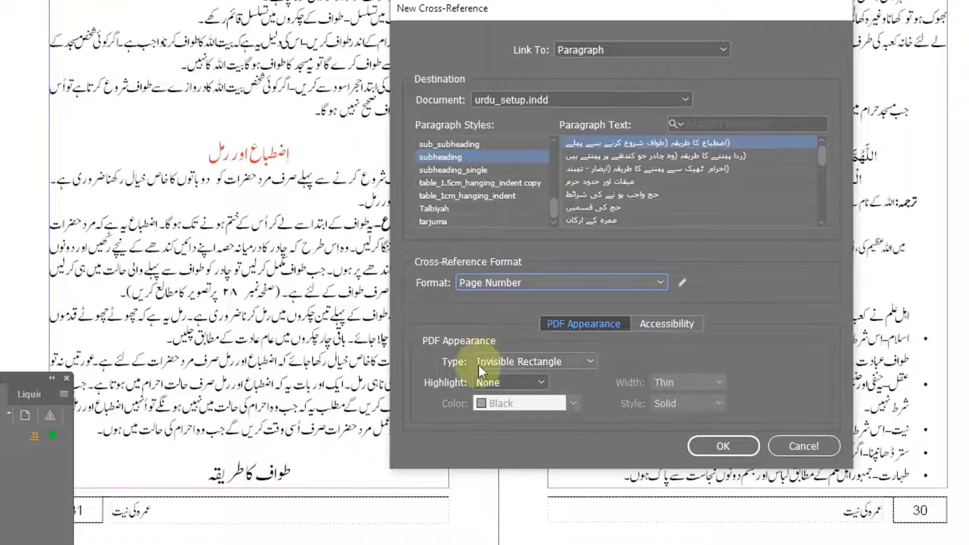
# Step: Try Visible Rectangle as the PDF appearance, set it back to Invisible Rectangle, and insert the cross-reference
pyautogui.click(521, 368)
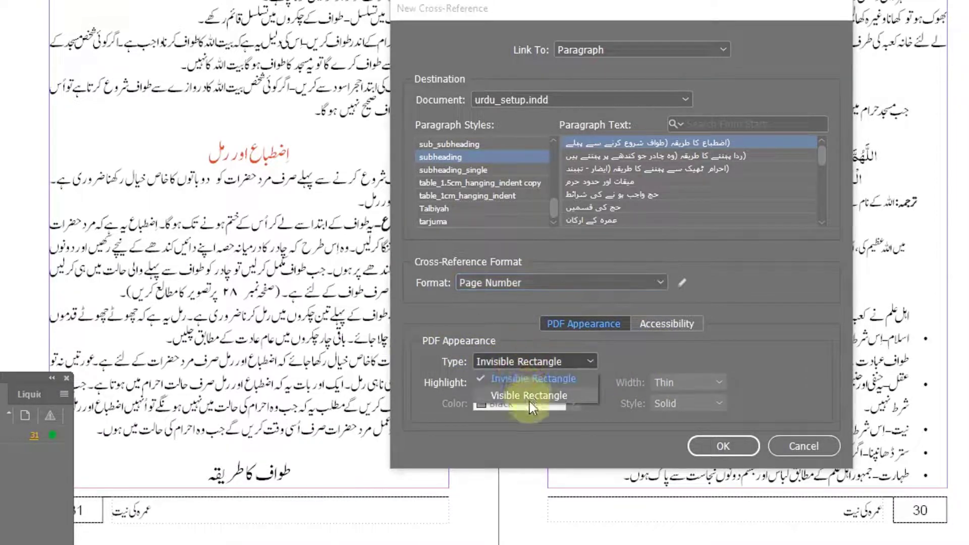
pyautogui.click(530, 394)
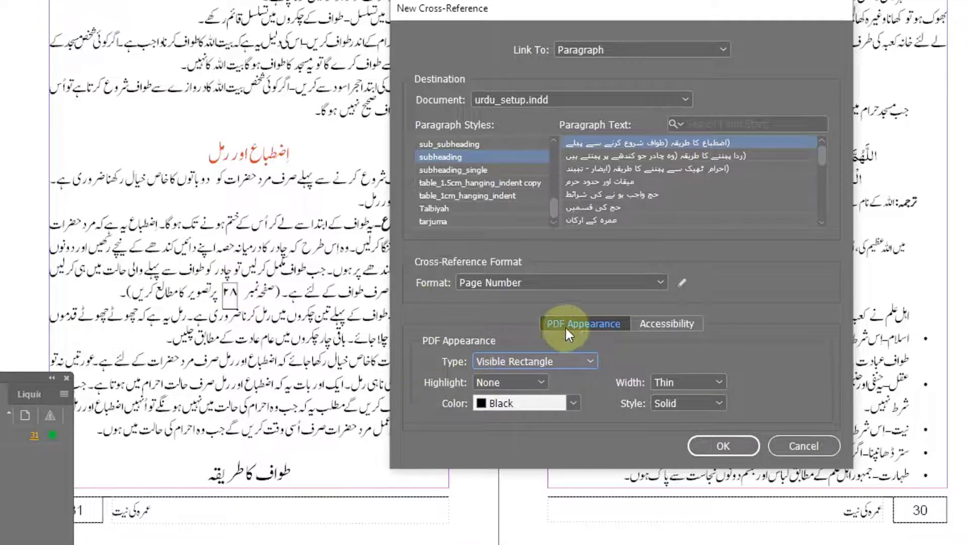
pyautogui.click(578, 363)
pyautogui.click(539, 380)
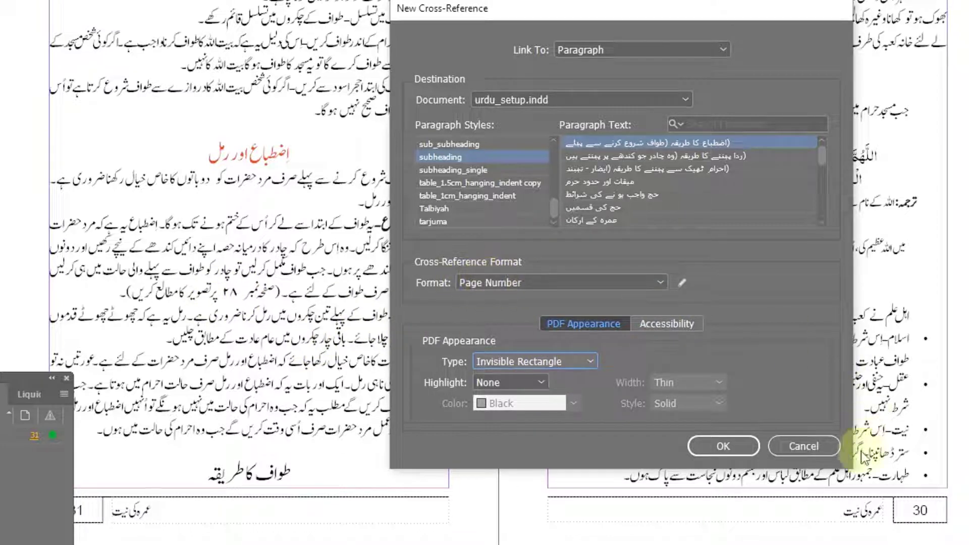
pyautogui.click(723, 447)
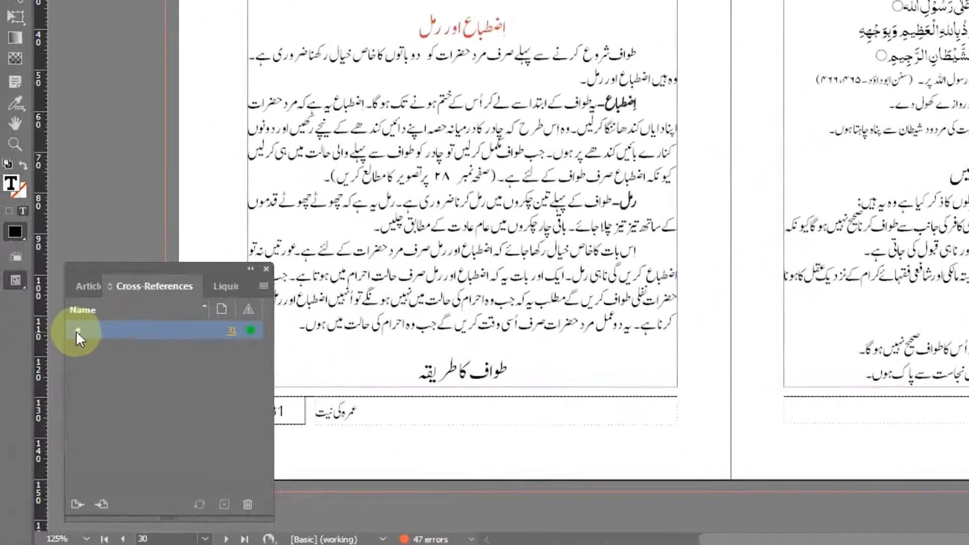
# Step: Follow the new cross-reference to its destination heading, and return to its source on page 31
pyautogui.moveTo(29, 414)
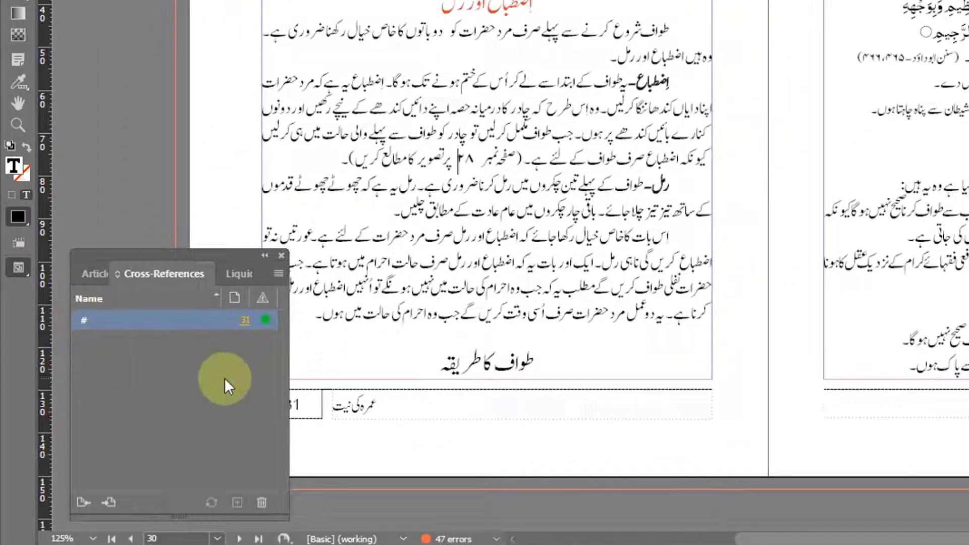
pyautogui.click(266, 321)
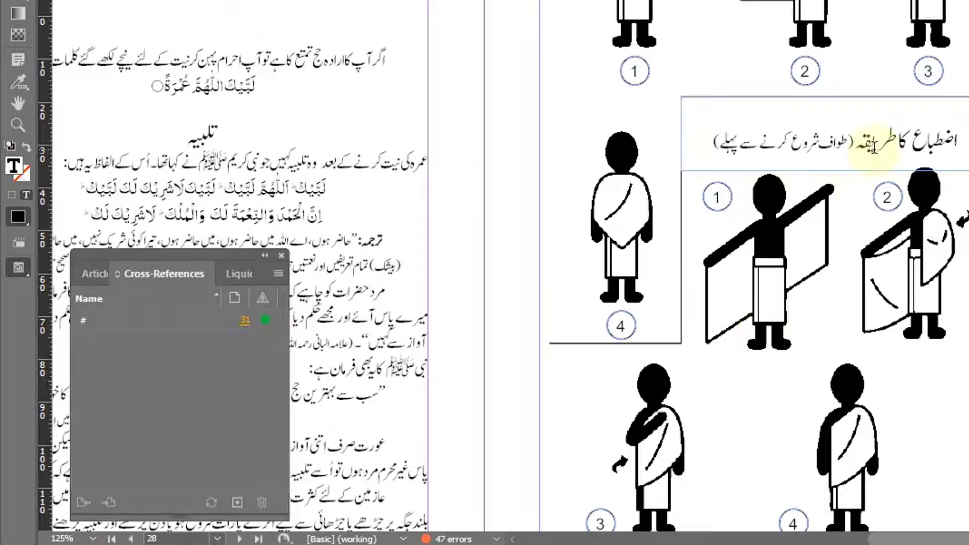
pyautogui.click(245, 322)
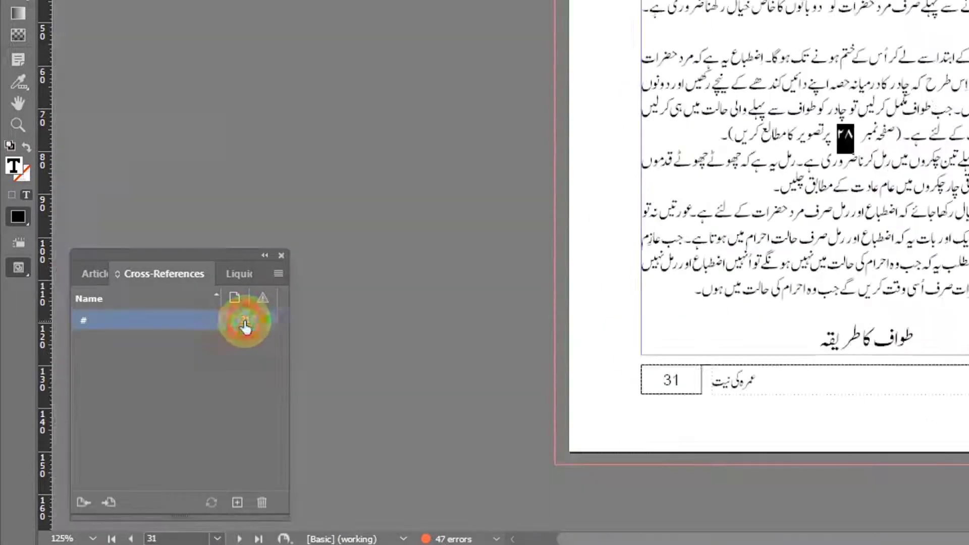
pyautogui.click(840, 138)
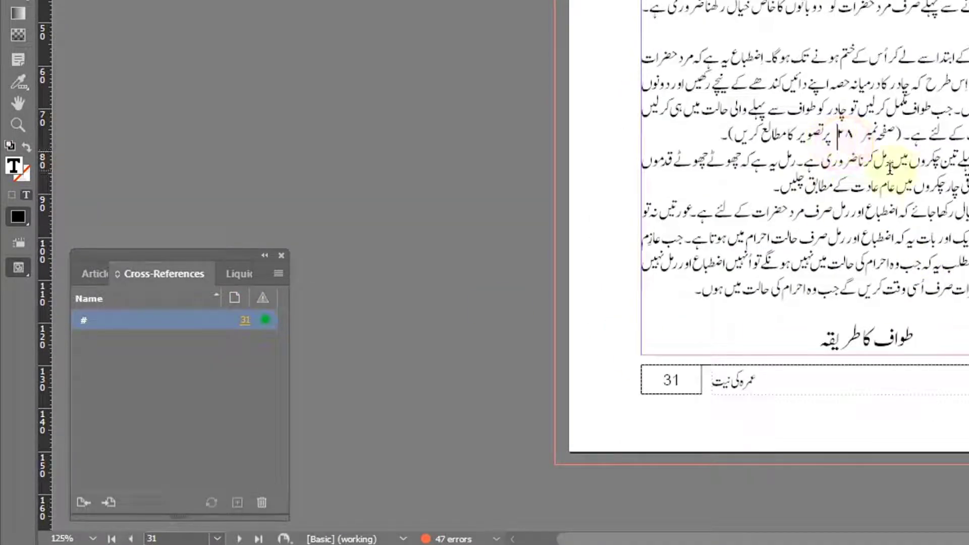
# Step: Move the اضطباع کا طریقہ heading frame from page 28 above the عمرہ کی نیت title on page 29, and check the cross-reference on page 31
pyautogui.click(266, 323)
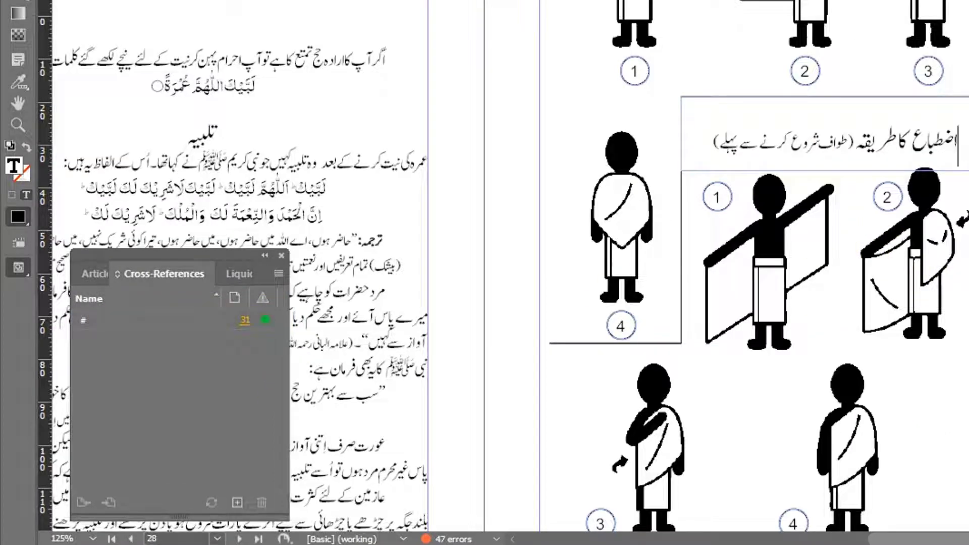
pyautogui.press('Escape')
pyautogui.click(893, 131)
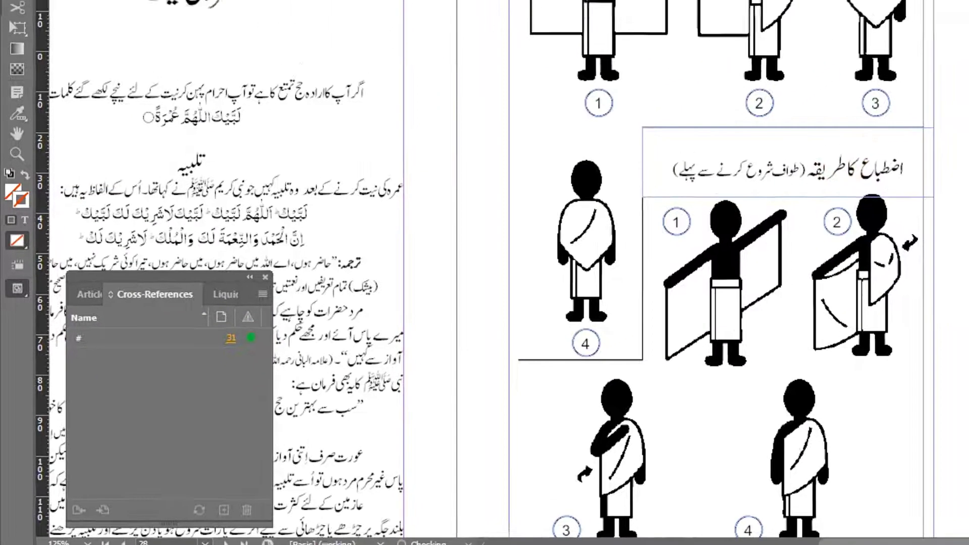
pyautogui.moveTo(839, 154); pyautogui.dragTo(222, 74)
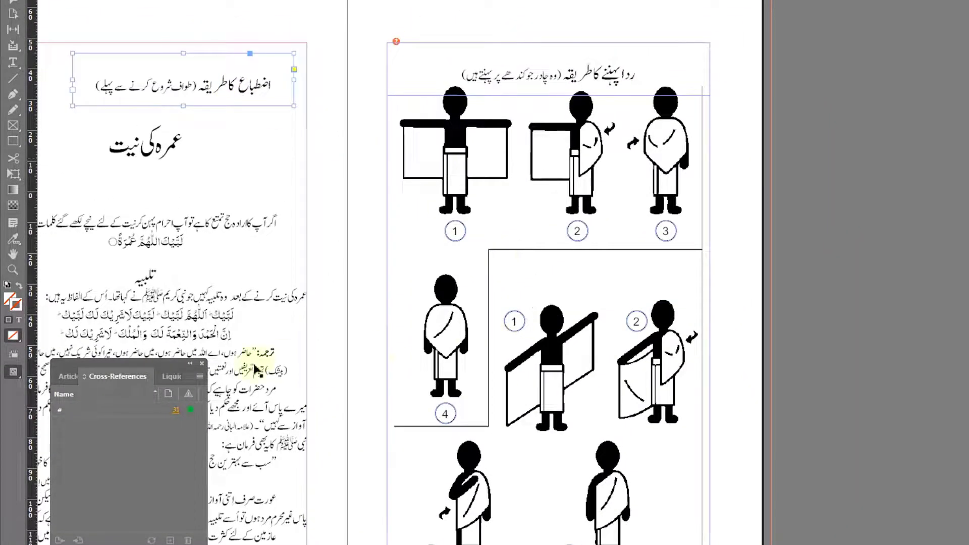
pyautogui.click(177, 415)
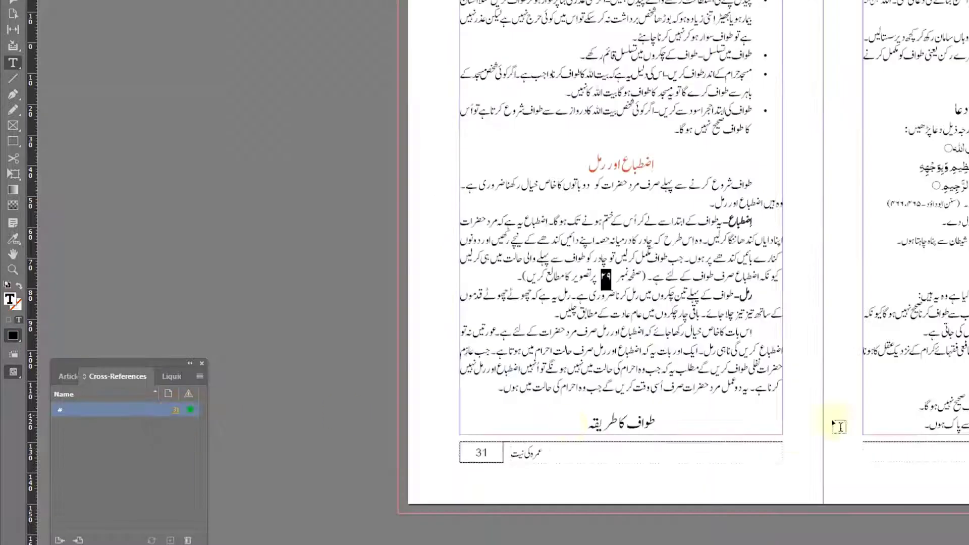
pyautogui.click(614, 275)
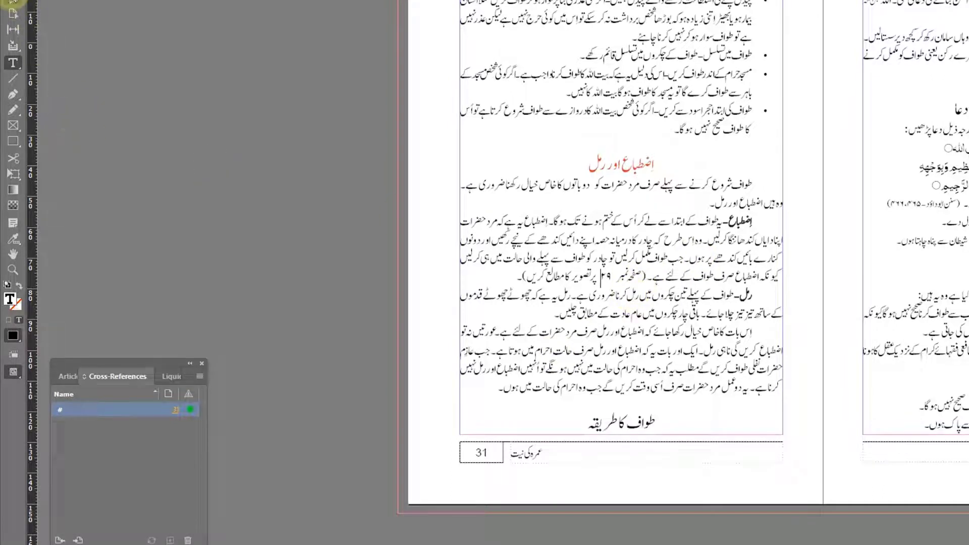
# Step: Return the اضطباع کا طریقہ heading frame to its original place above the second set of illustrations on page 28
pyautogui.click(178, 412)
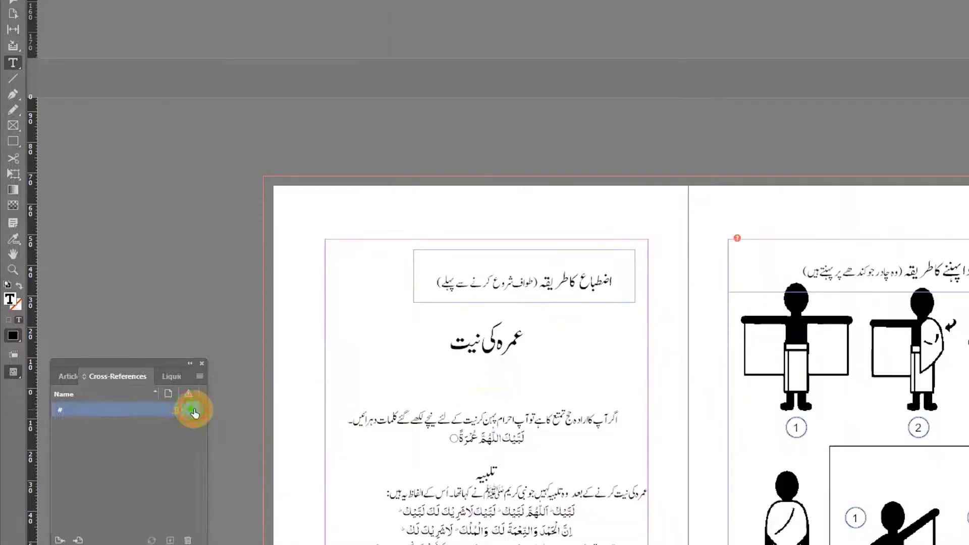
pyautogui.click(14, 1)
pyautogui.scroll(-2, 827, 312)
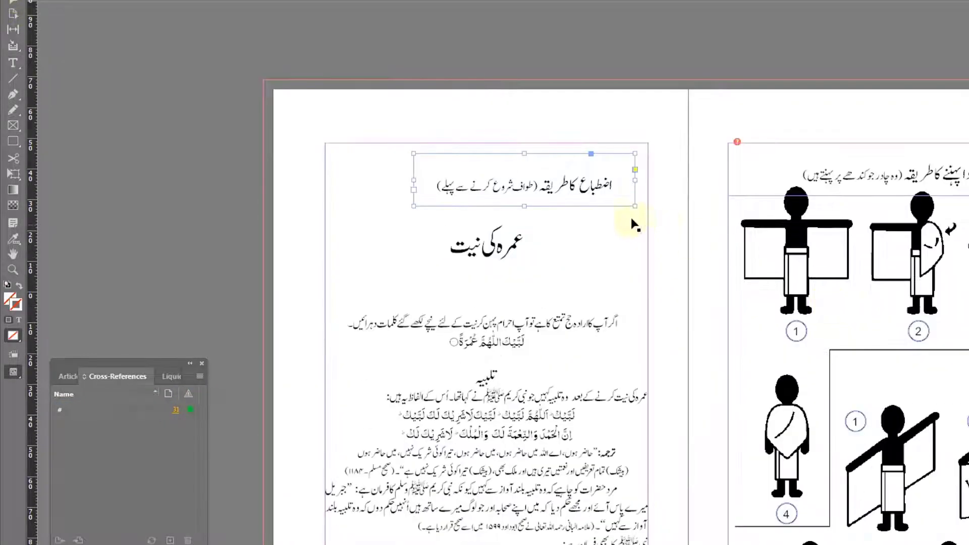
pyautogui.moveTo(556, 168); pyautogui.dragTo(964, 371)
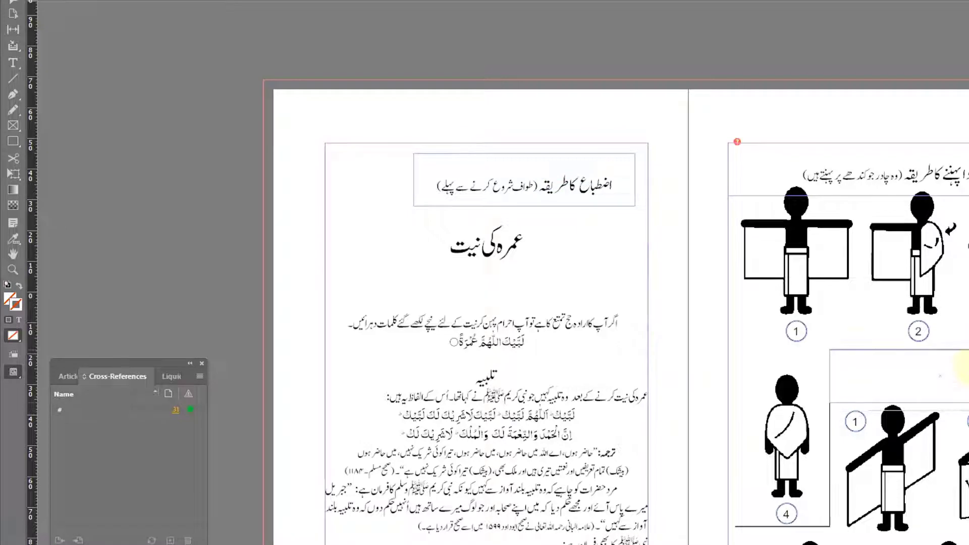
pyautogui.scroll(-3, 619, 308)
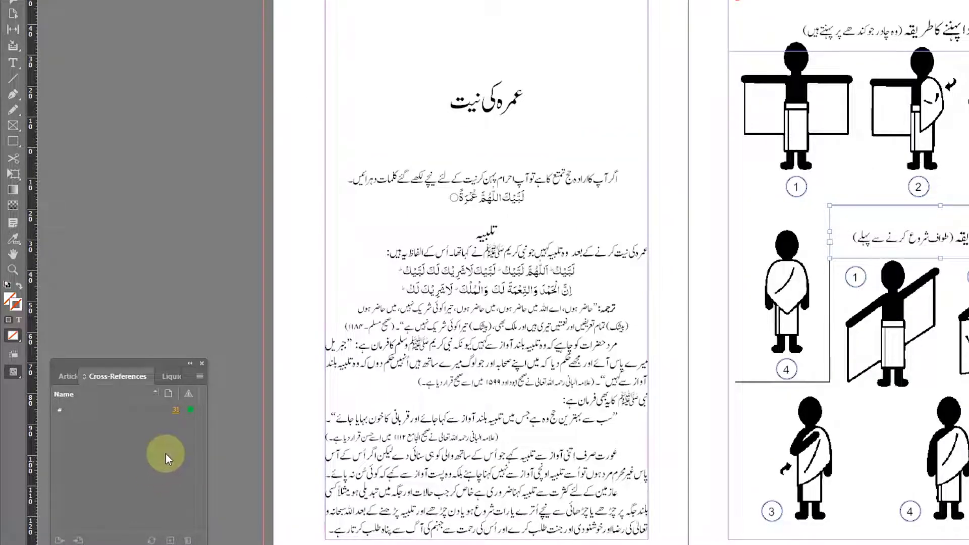
# Step: Open CROSSREFERENCE FORMATS.txt from the desktop in Notepad, review the listed cross-reference format codes, and switch back to InDesign
pyautogui.click(196, 280)
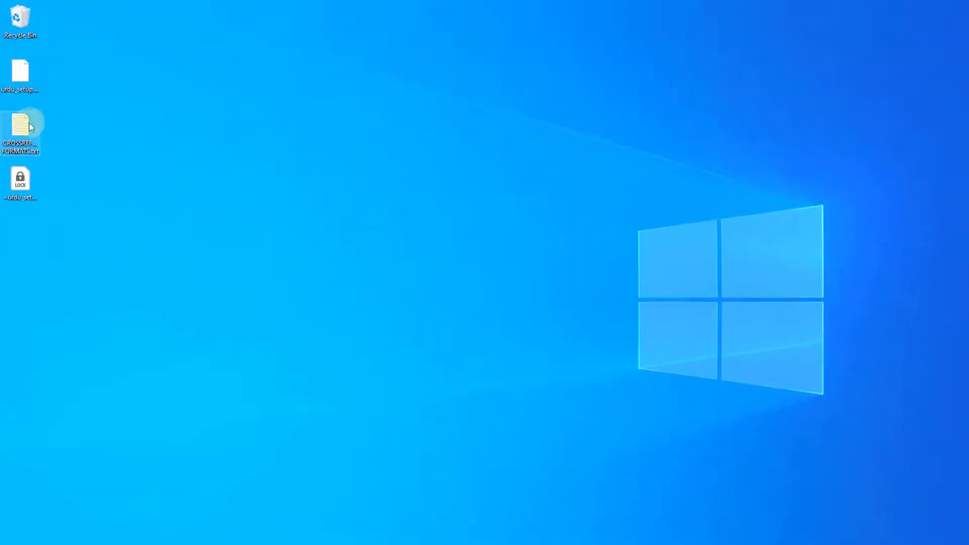
pyautogui.doubleClick(27, 125)
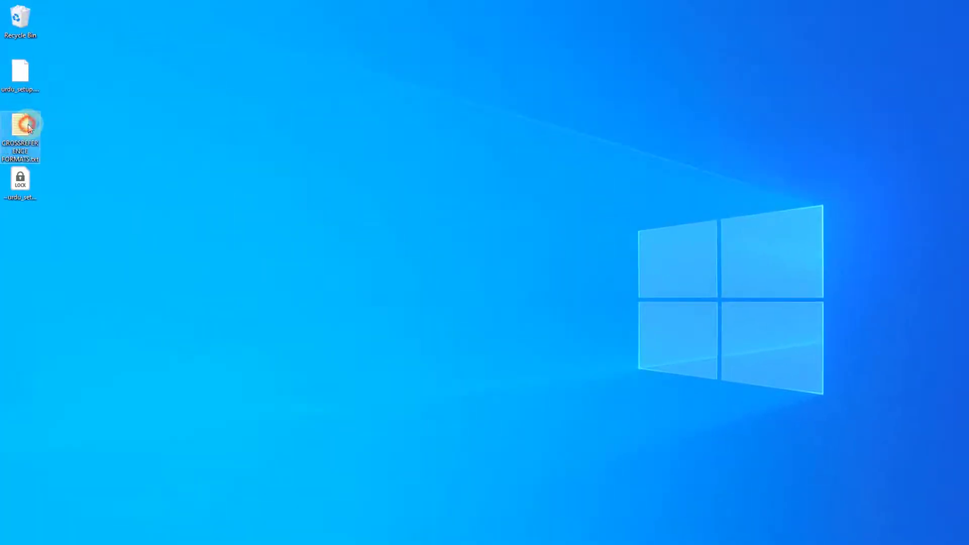
pyautogui.moveTo(381, 112); pyautogui.dragTo(177, 103)
pyautogui.moveTo(207, 142); pyautogui.dragTo(189, 261)
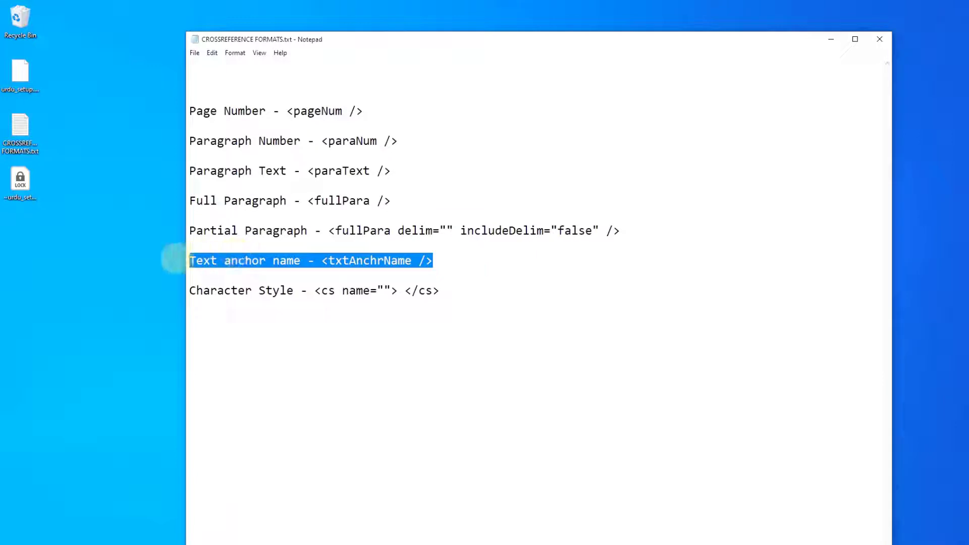
pyautogui.moveTo(217, 141); pyautogui.dragTo(290, 246)
pyautogui.moveTo(349, 292); pyautogui.dragTo(280, 292)
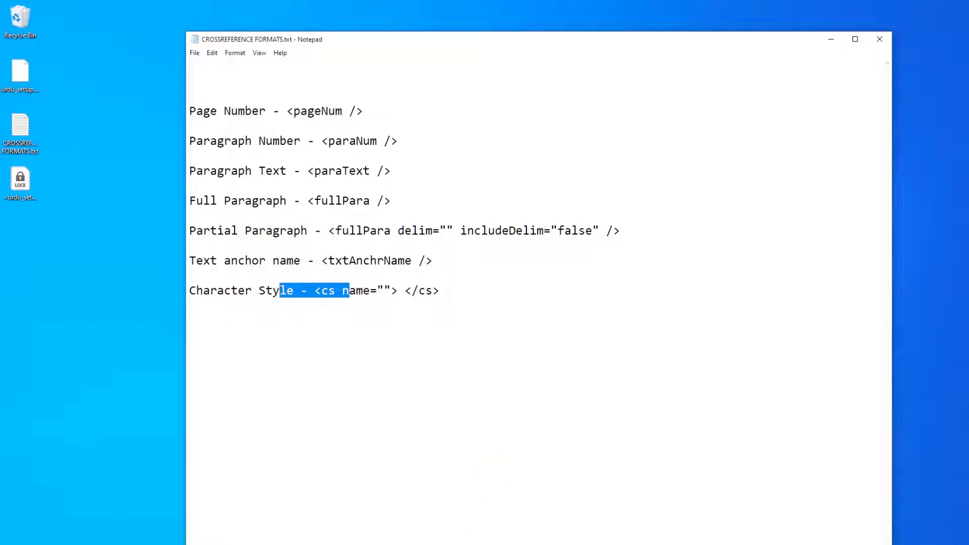
pyautogui.hotkey('alt', 'Tab')
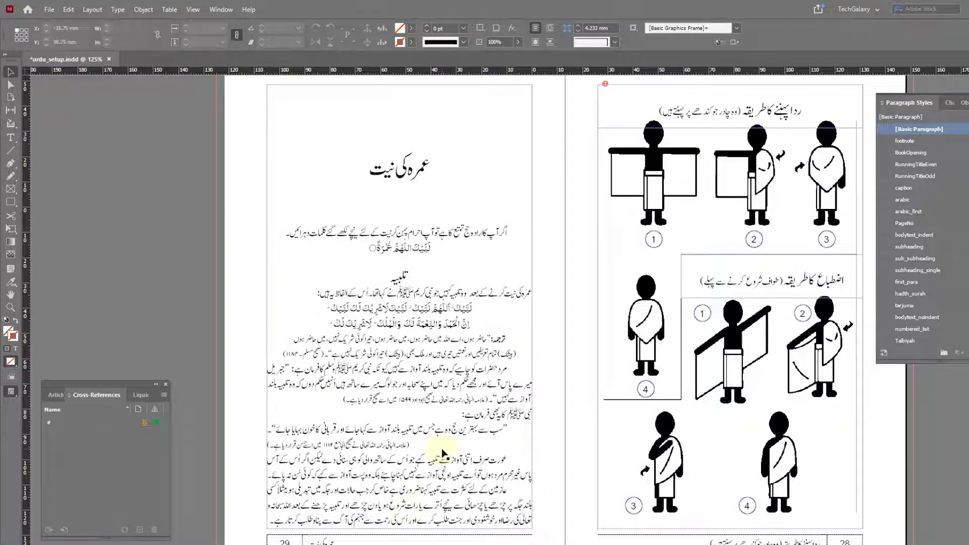
# Step: Examine the heading احرام ٹھیک سے پہننے کا طریقہ on page 27 and the دیکھیں: line under the title on page 39
pyautogui.hotkey('ctrl', 'j')
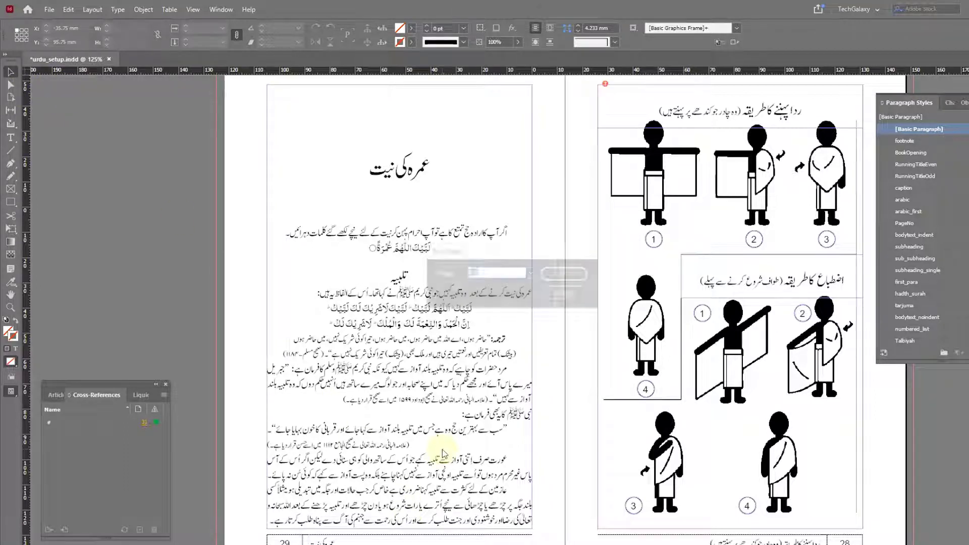
pyautogui.write('26')
pyautogui.press('Return')
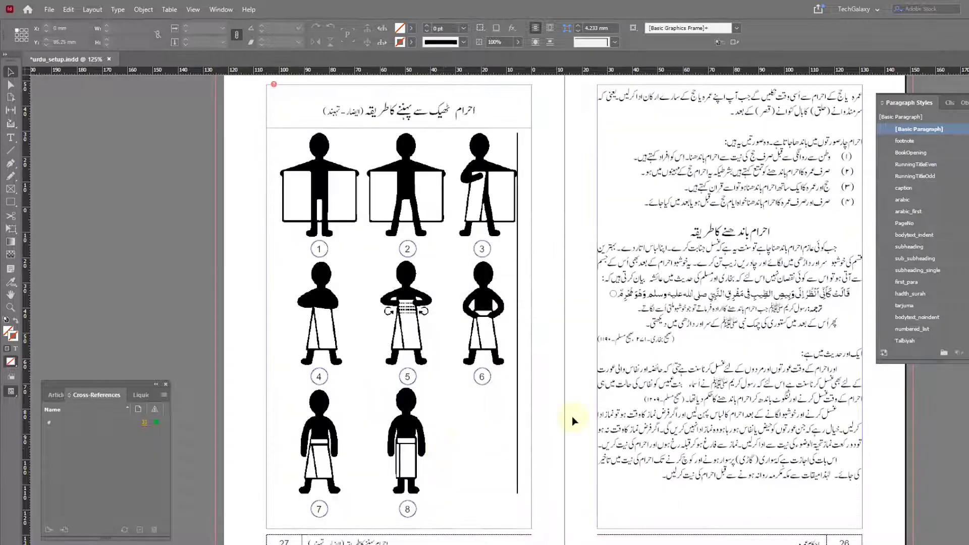
pyautogui.scroll(1, 346, 216)
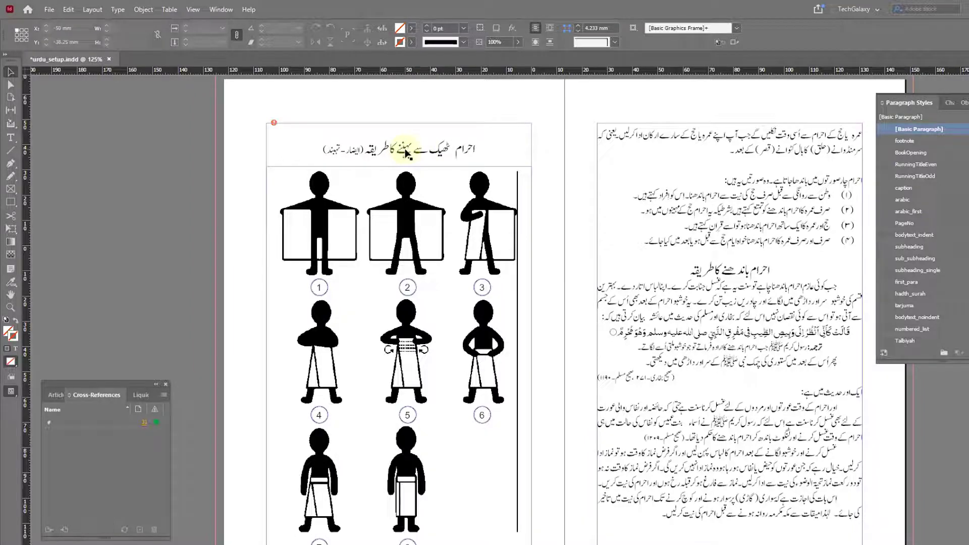
pyautogui.hotkey('ctrl', 'j')
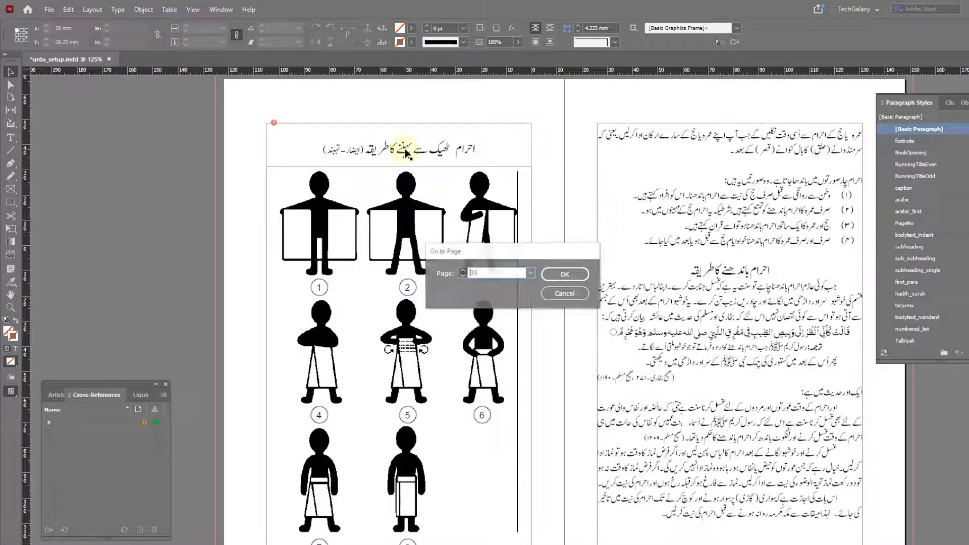
pyautogui.press('Return')
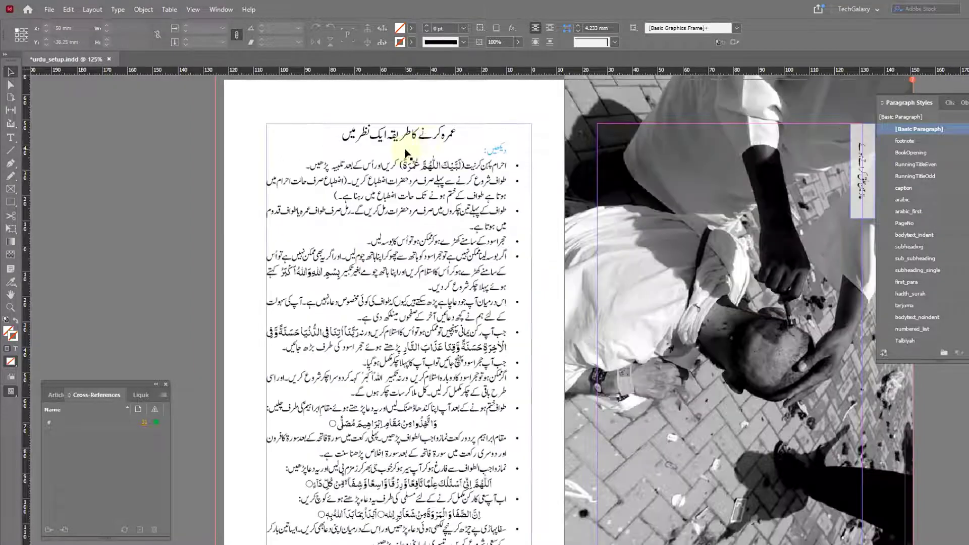
pyautogui.click(11, 139)
pyautogui.click(470, 154)
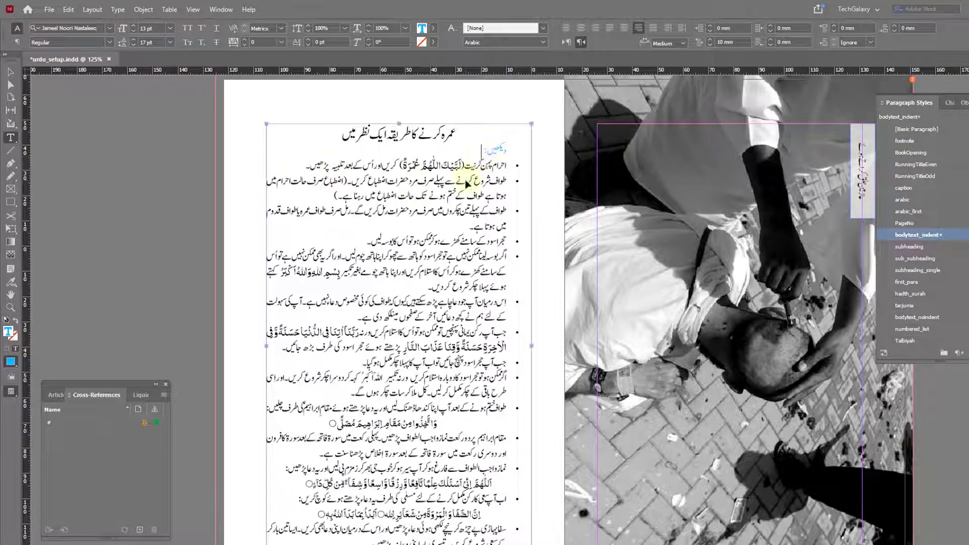
# Step: Highlight the part of the page 27 heading before the parentheses, and place the text cursor after دیکھیں: on page 39
pyautogui.hotkey('ctrl', 'j')
pyautogui.write('2')
pyautogui.press('Return')
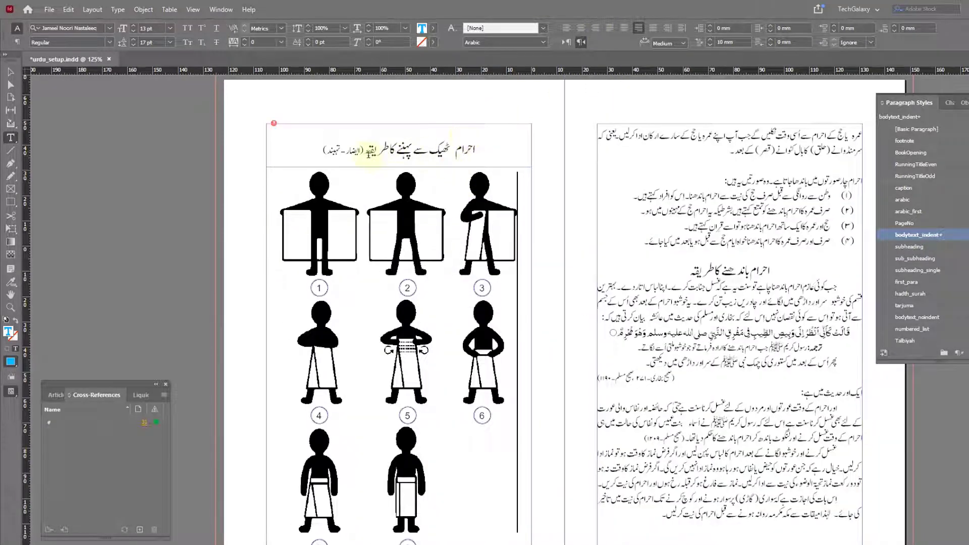
pyautogui.moveTo(365, 154); pyautogui.dragTo(476, 159)
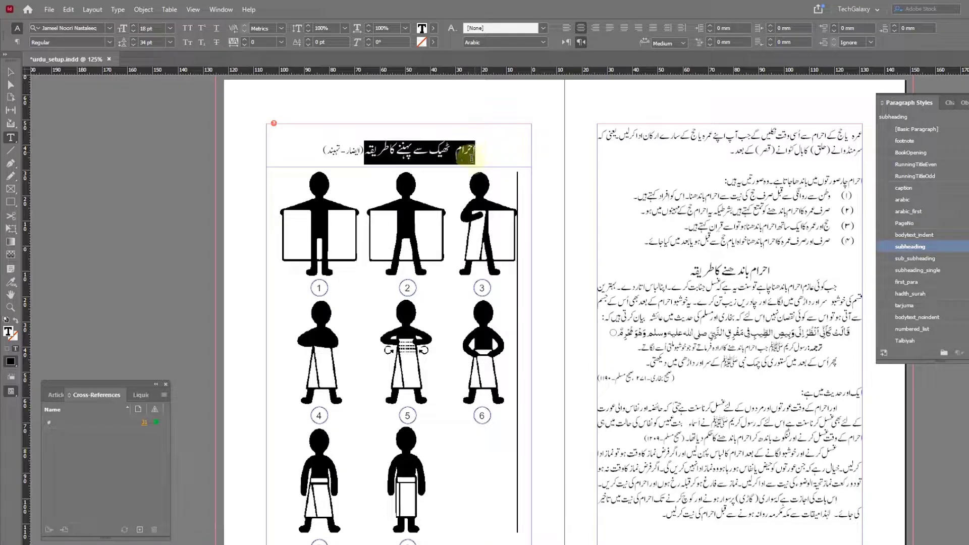
pyautogui.hotkey('ctrl', 'j')
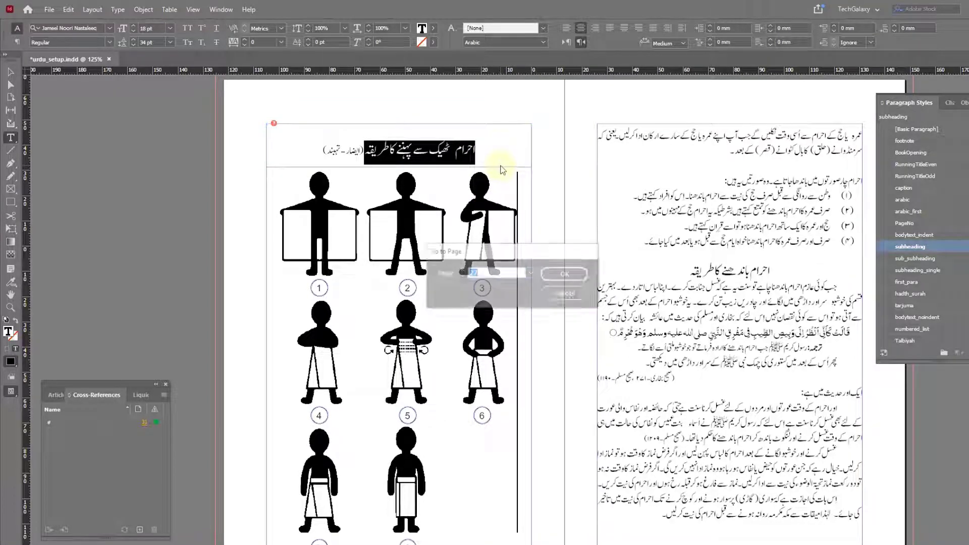
pyautogui.write('39')
pyautogui.press('Return')
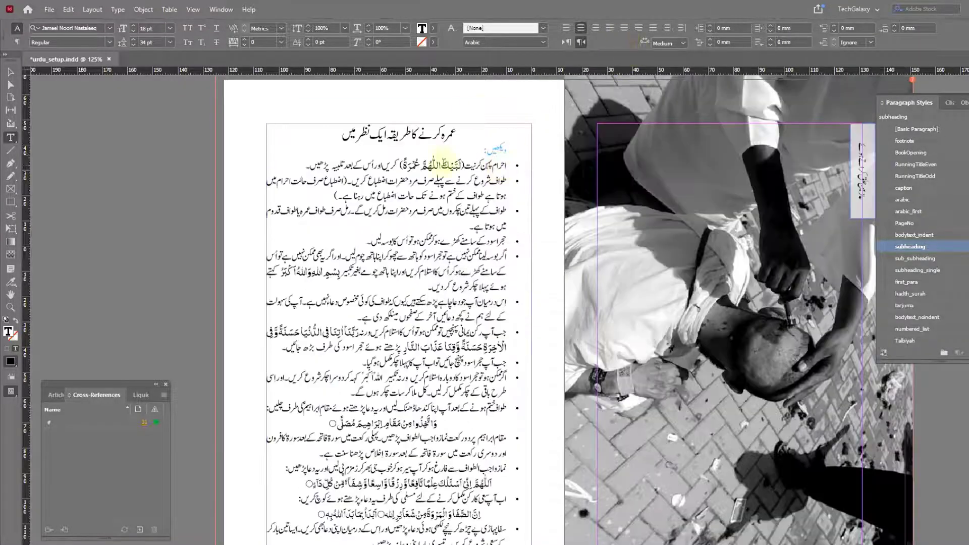
pyautogui.click(486, 151)
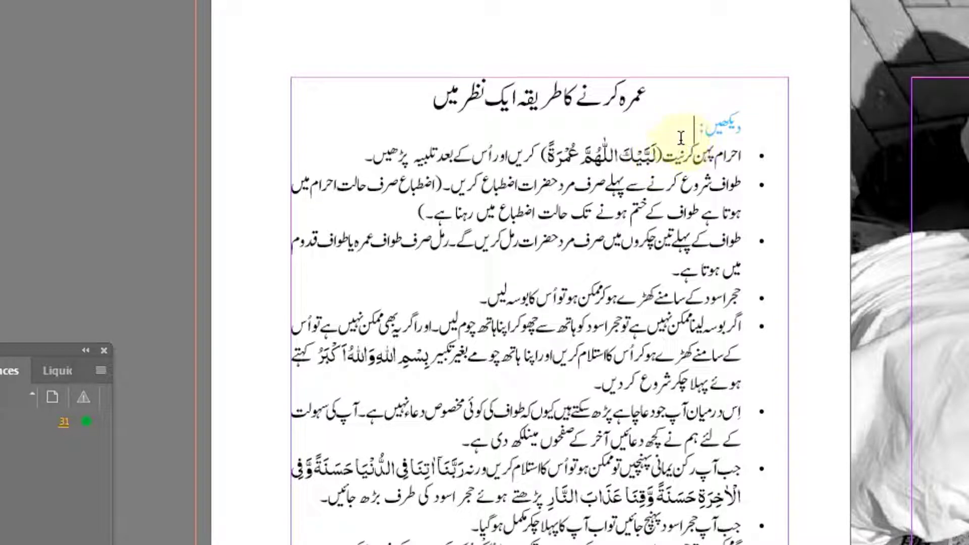
# Step: On page 27, insert an End Nested Style Here character in the heading between طریقہ and the opening parenthesis
pyautogui.press('Escape')
pyautogui.hotkey('ctrl', 'j')
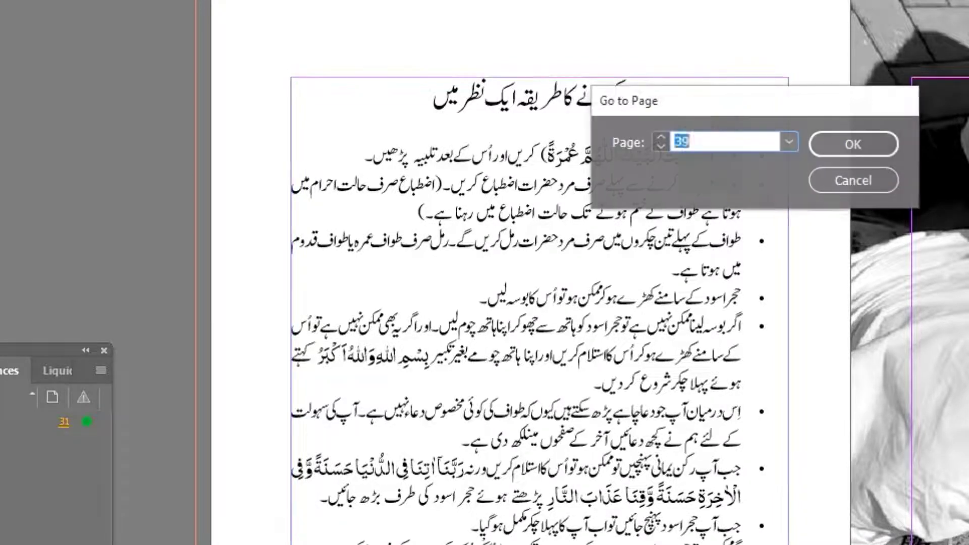
pyautogui.write('21')
pyautogui.press('Return')
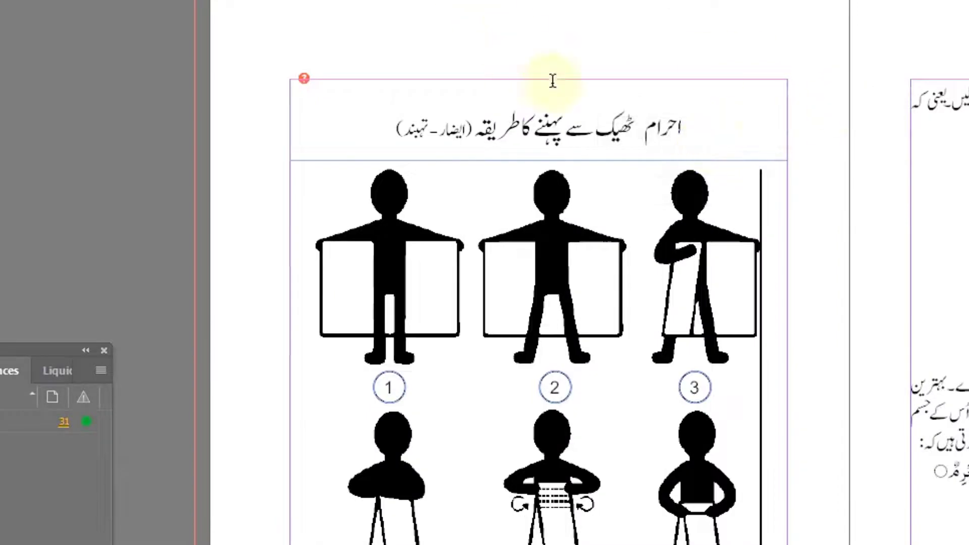
pyautogui.moveTo(699, 141); pyautogui.dragTo(474, 128)
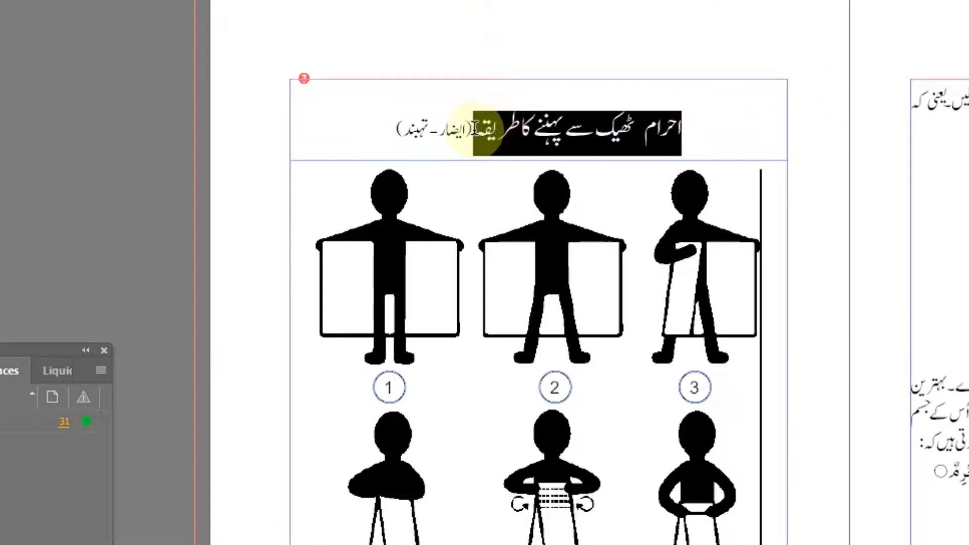
pyautogui.click(572, 132)
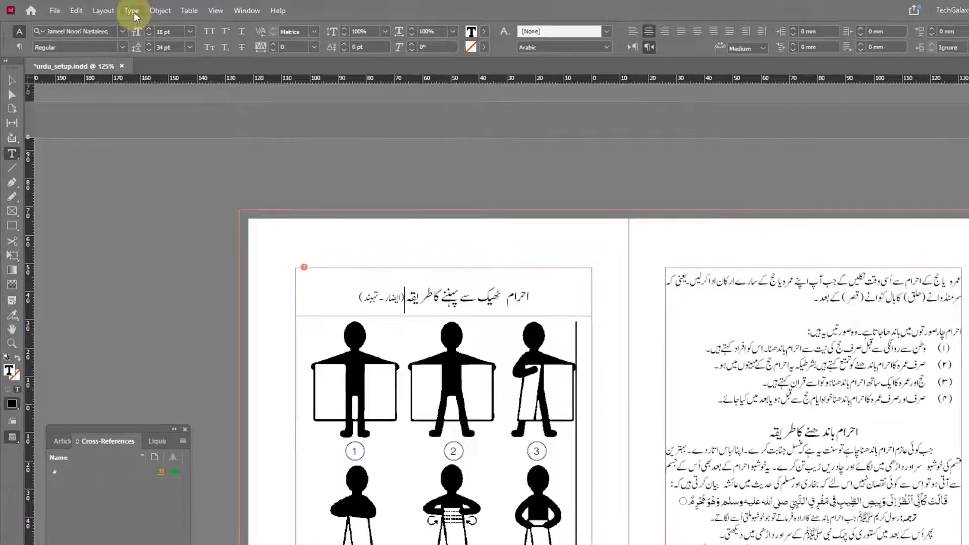
pyautogui.click(133, 11)
pyautogui.moveTo(228, 398)
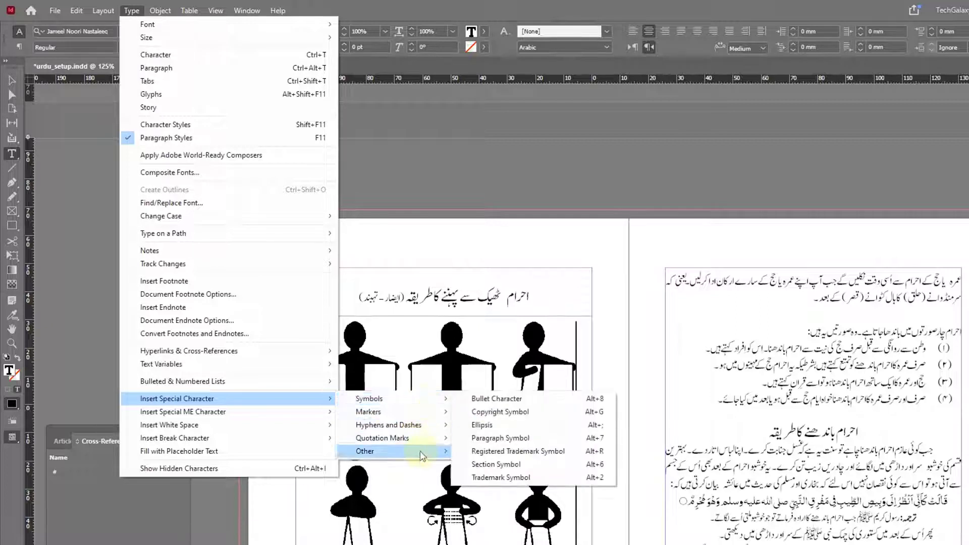
pyautogui.moveTo(422, 457)
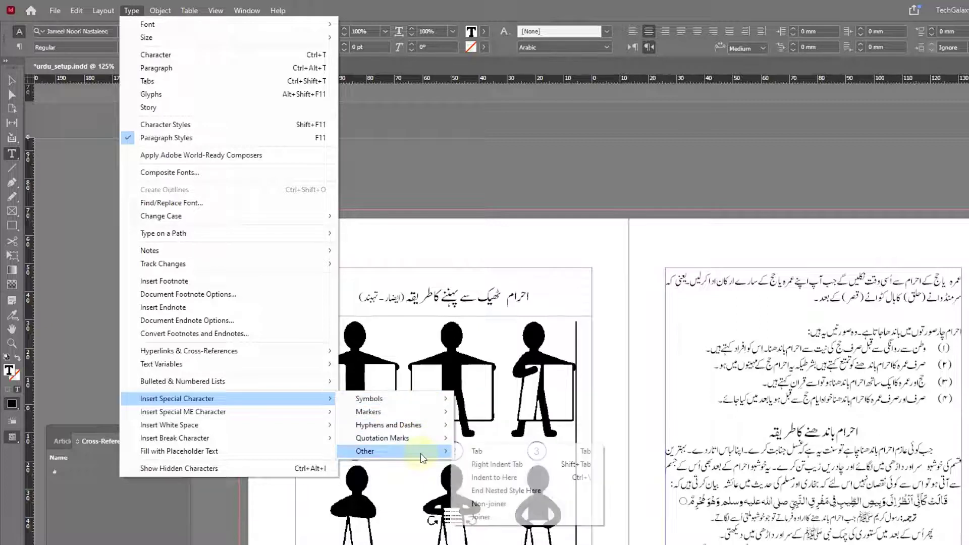
pyautogui.click(505, 494)
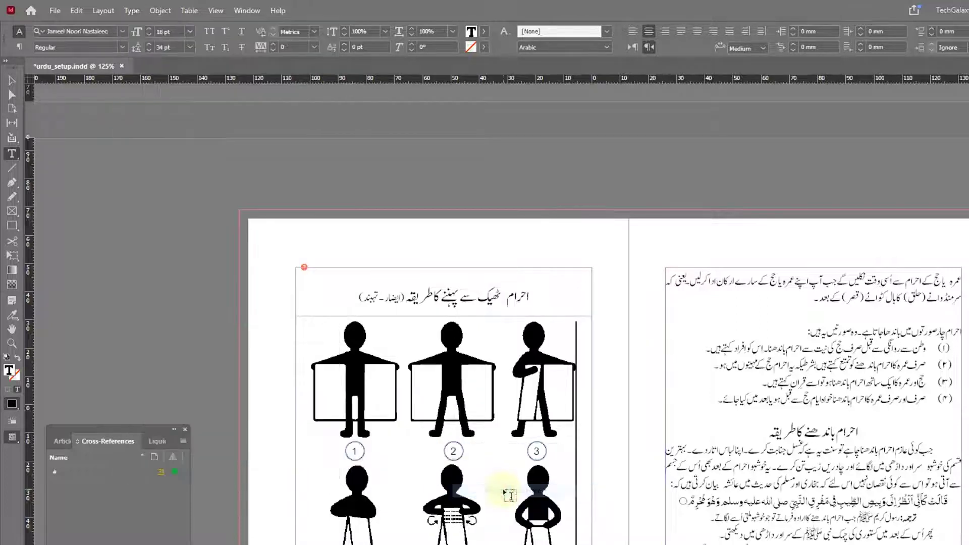
# Step: Show hidden characters to examine the End Nested Style marker in the page 27 heading up close, and hide them again
pyautogui.click(9, 81)
pyautogui.click(402, 292)
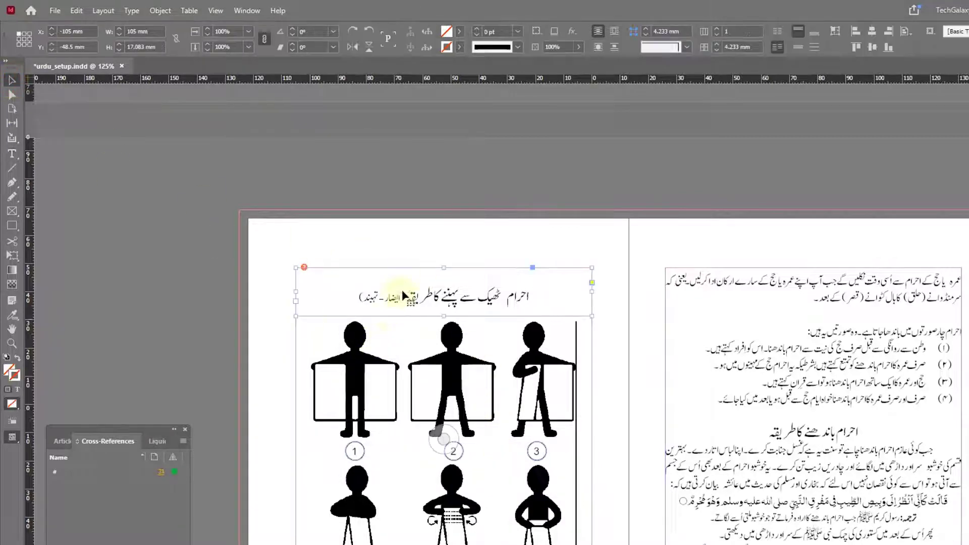
pyautogui.hotkey('ctrl', 'alt', 'i')
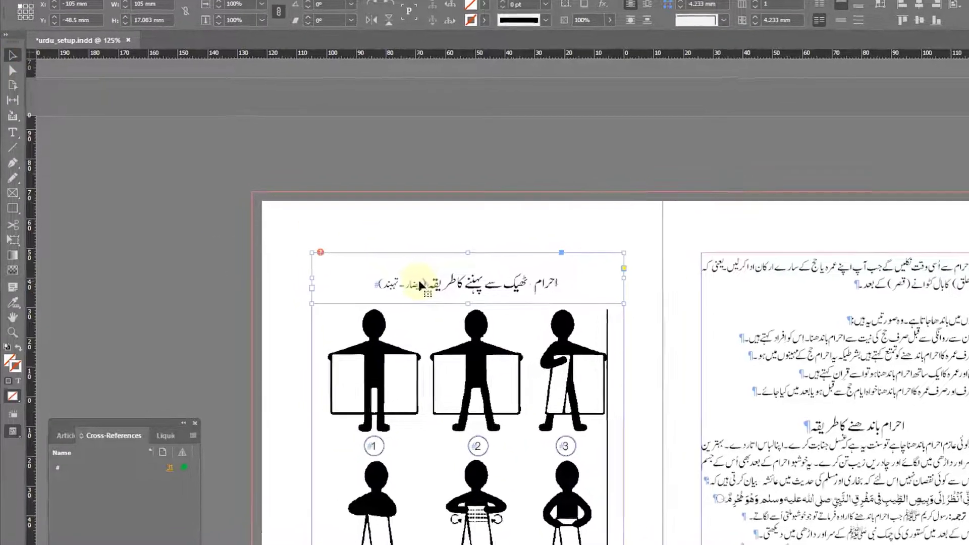
pyautogui.hotkey('ctrl', 'space')
pyautogui.moveTo(334, 264); pyautogui.dragTo(557, 345)
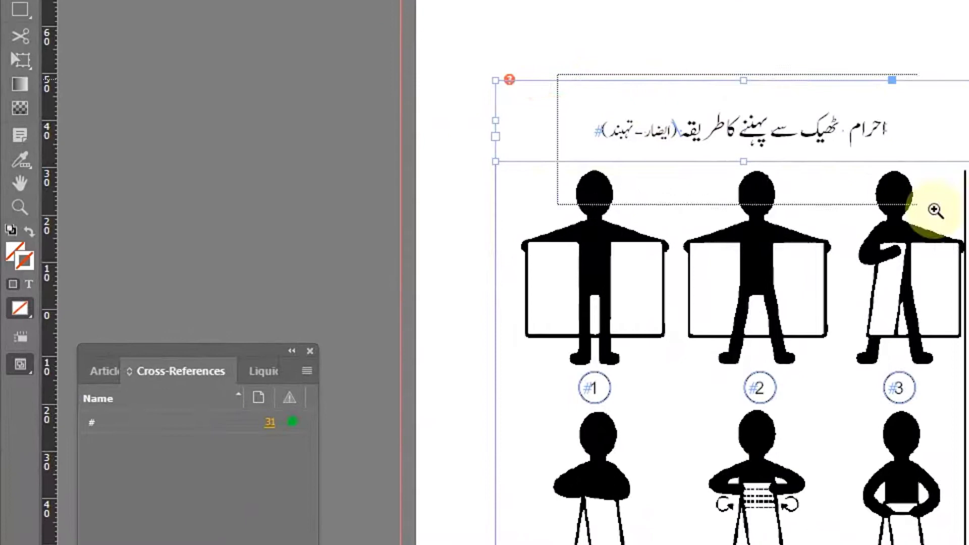
pyautogui.moveTo(936, 210); pyautogui.dragTo(934, 210)
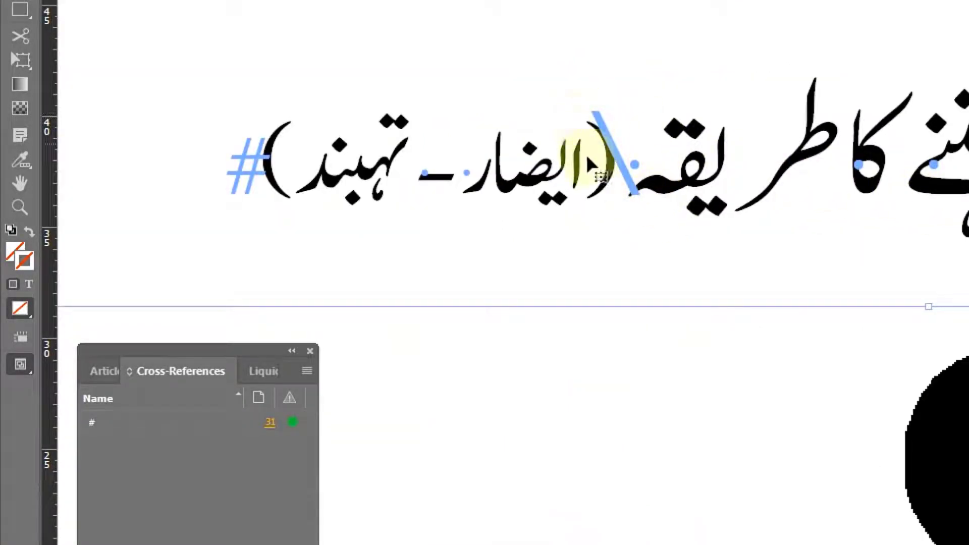
pyautogui.hotkey('ctrl', 'alt', 'i')
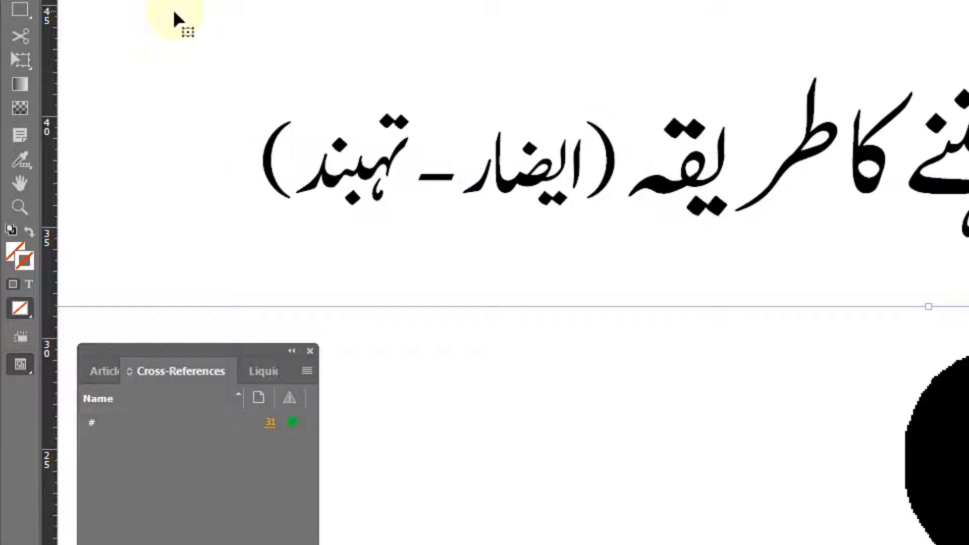
# Step: Zoom out from the page 27 heading and go to page 39
pyautogui.hotkey('ctrl', '0')
pyautogui.click(809, 261)
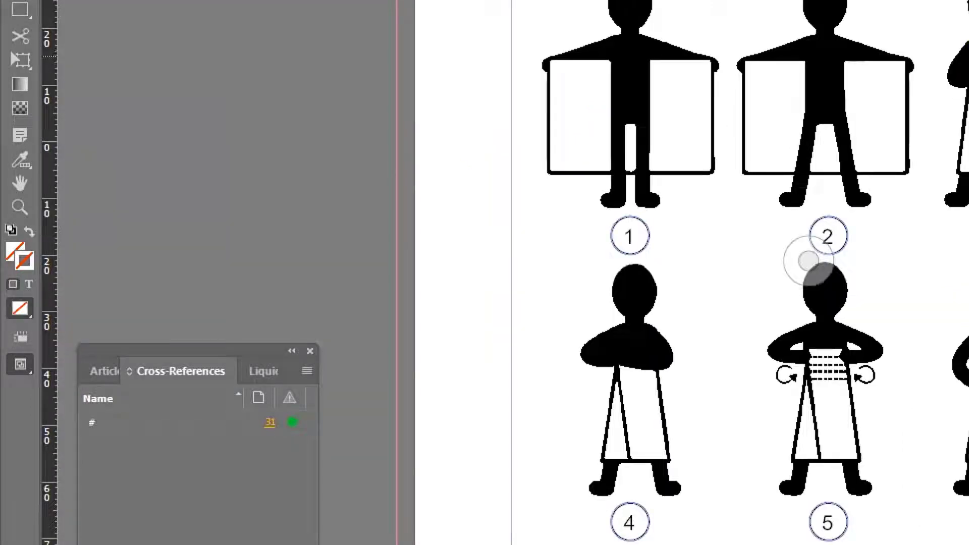
pyautogui.hotkey('ctrl', '-')
pyautogui.hotkey('ctrl', 'j')
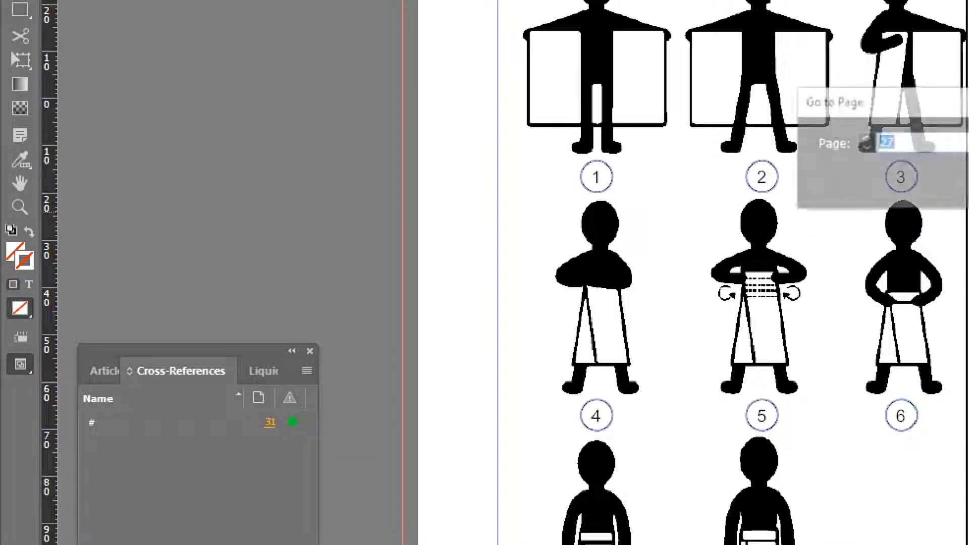
pyautogui.write('300')
pyautogui.press('Return')
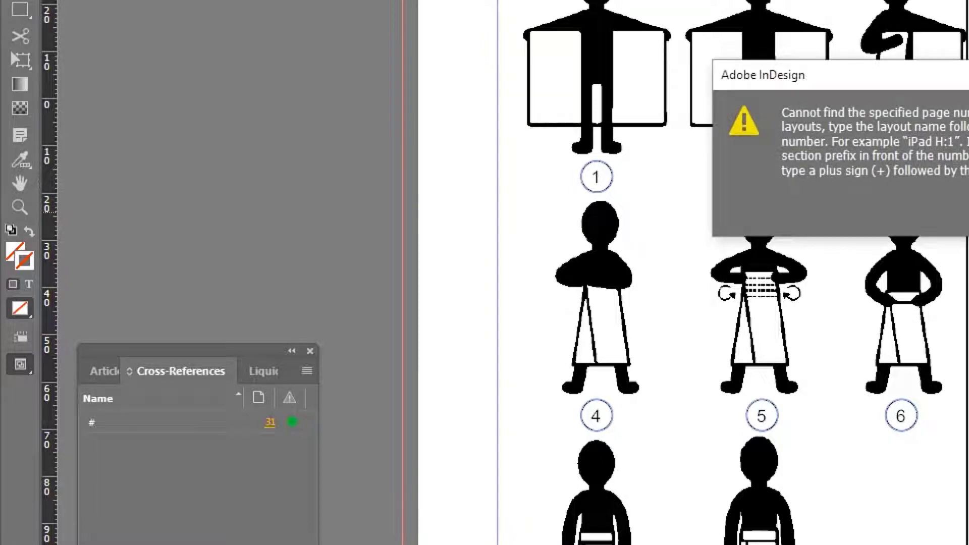
pyautogui.press('Return')
pyautogui.write('3')
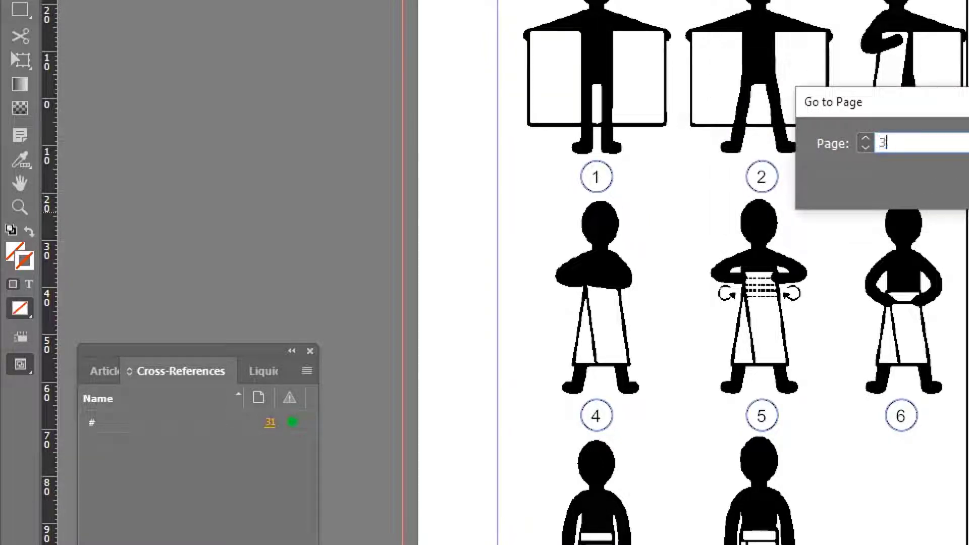
pyautogui.press('Return')
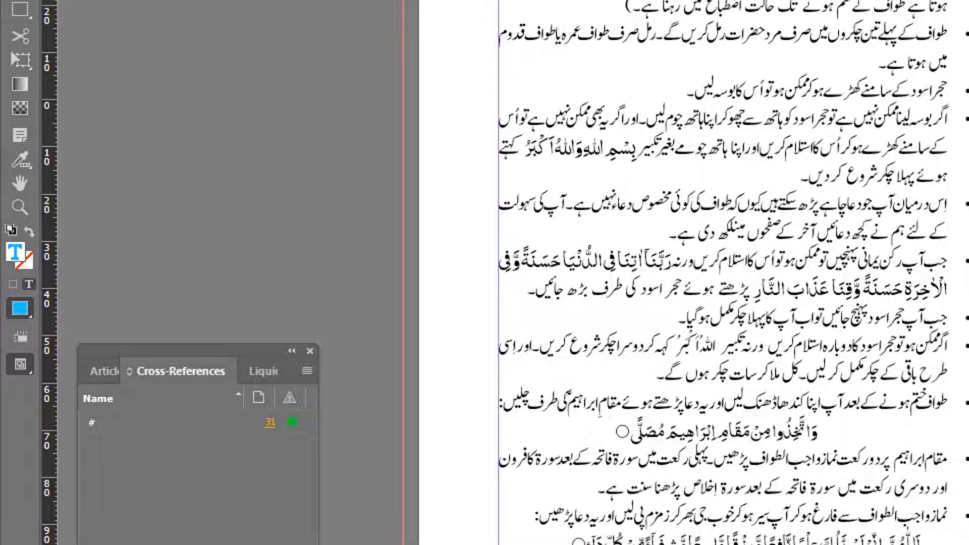
# Step: Start a cross-reference after دیکھیں: to the subheading paragraph احرام ٹھیک سے پہننے کا طریقہ, using the Full Paragraph format
pyautogui.click(307, 371)
pyautogui.click(420, 64)
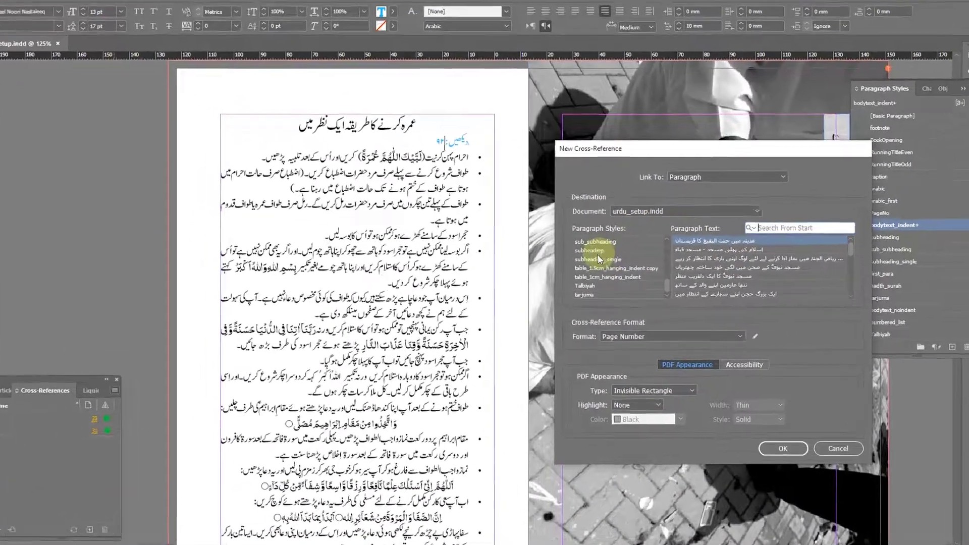
pyautogui.click(594, 256)
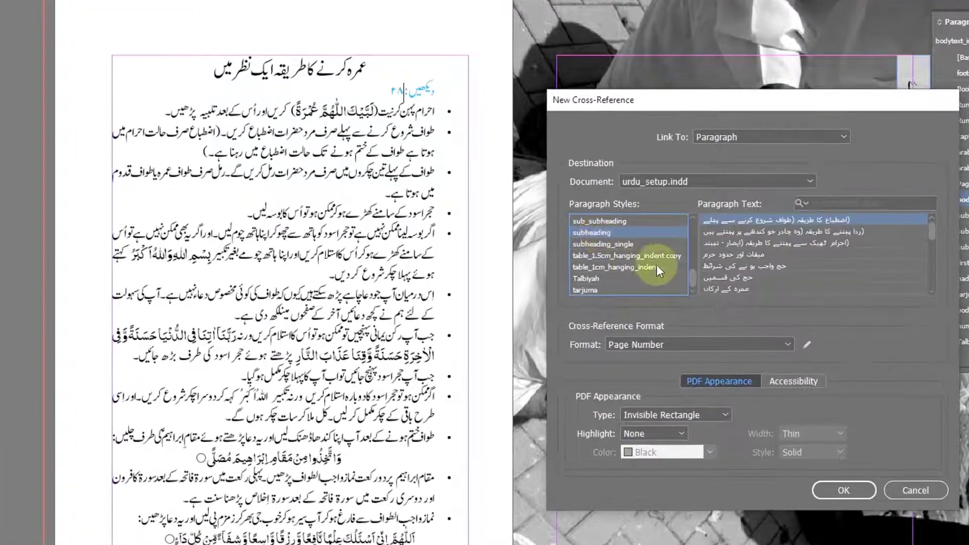
pyautogui.click(765, 244)
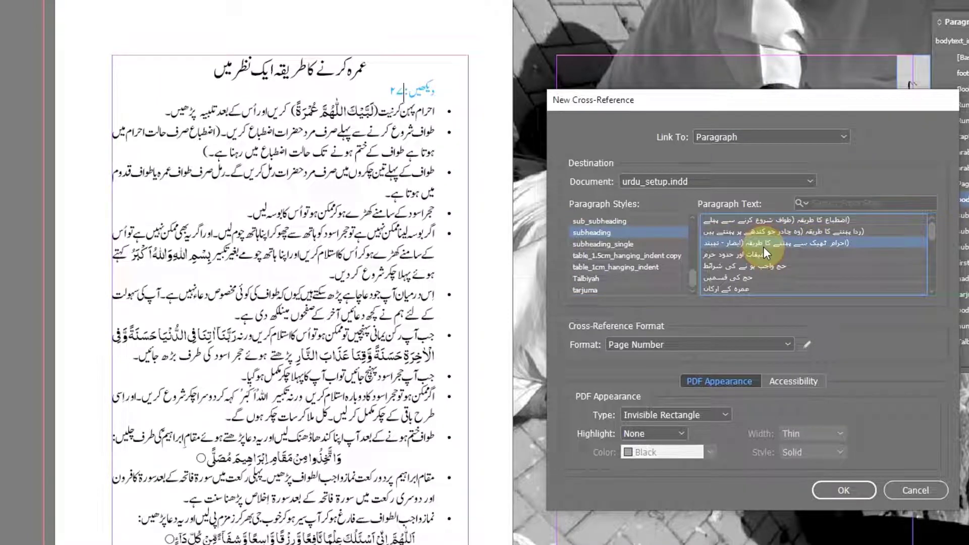
pyautogui.click(789, 343)
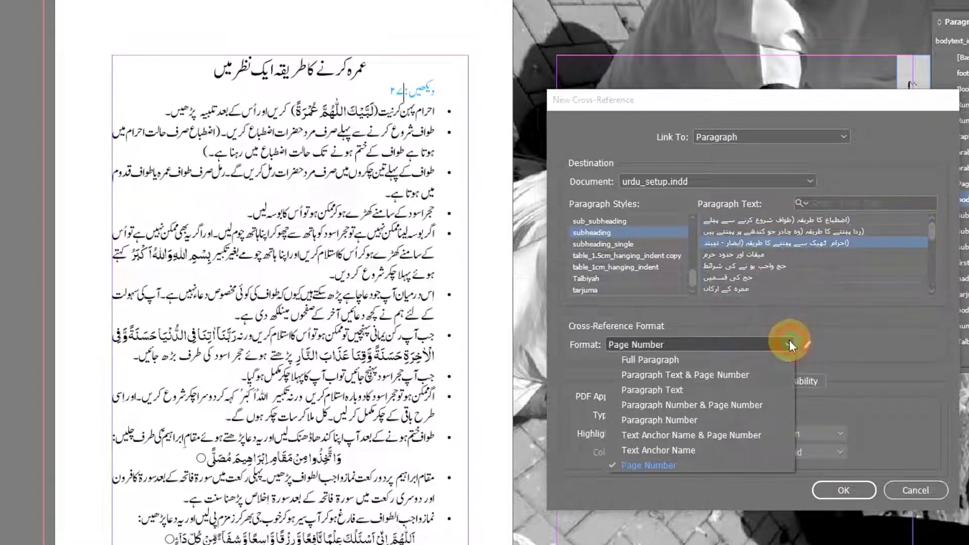
pyautogui.click(708, 361)
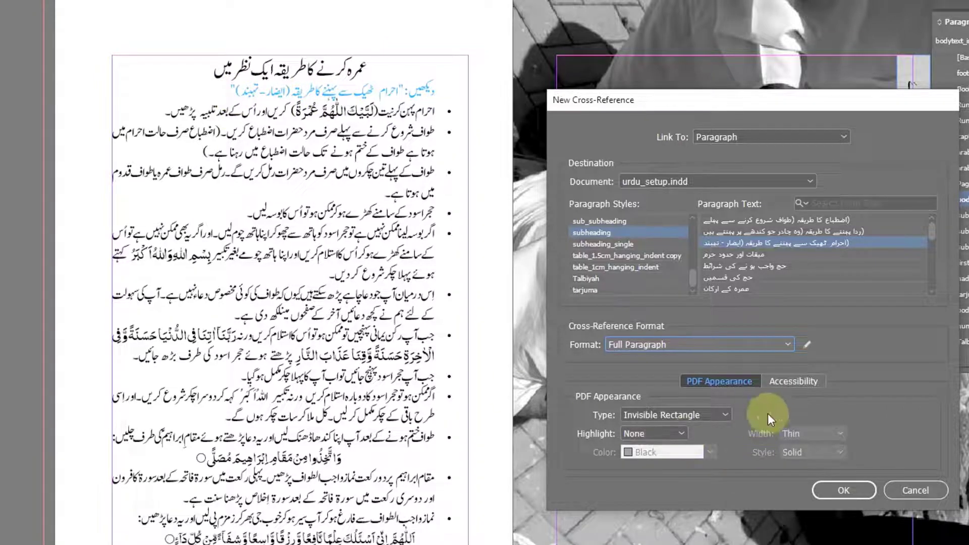
# Step: Redefine the Full Paragraph format as a Partial Paragraph block with the End Nested Style character ^h as delimiter and includeDelim "false"
pyautogui.click(805, 345)
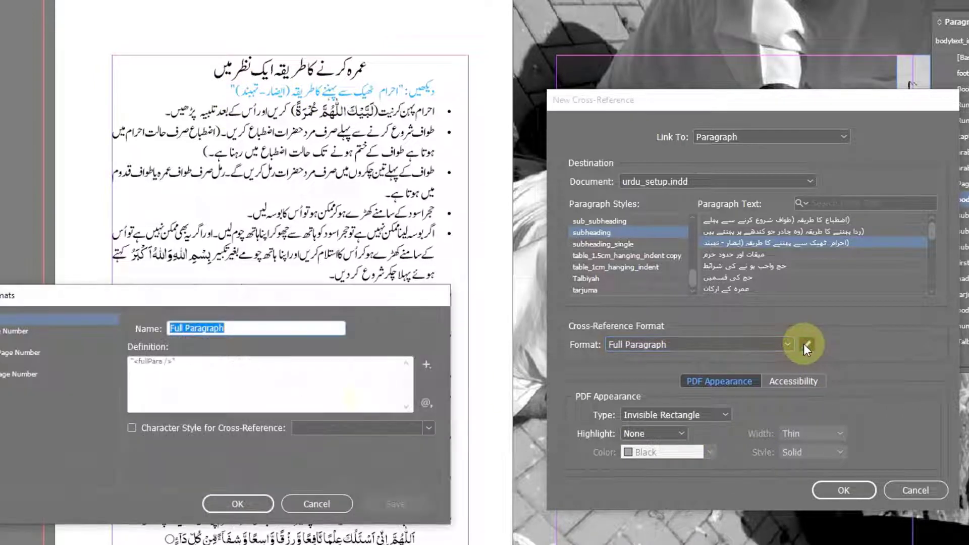
pyautogui.tripleClick(246, 357)
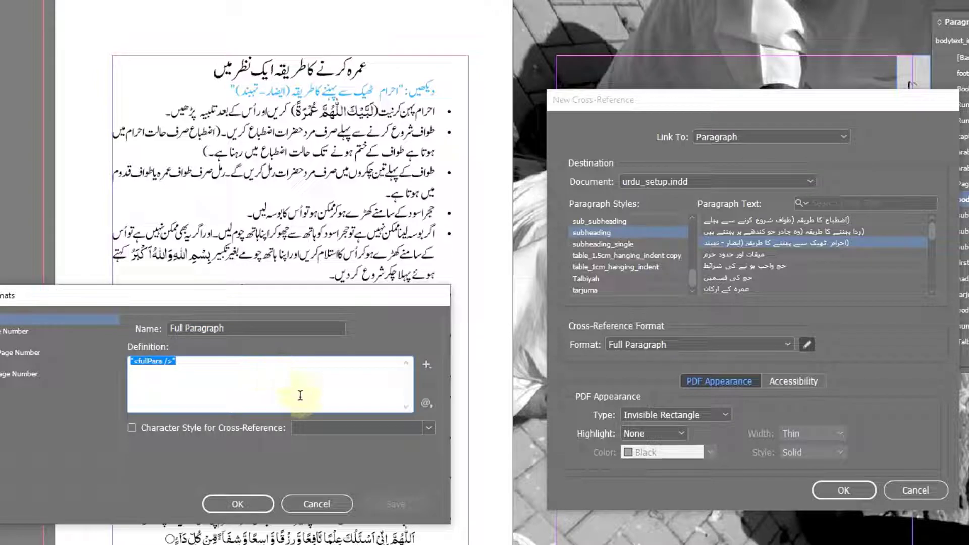
pyautogui.click(427, 366)
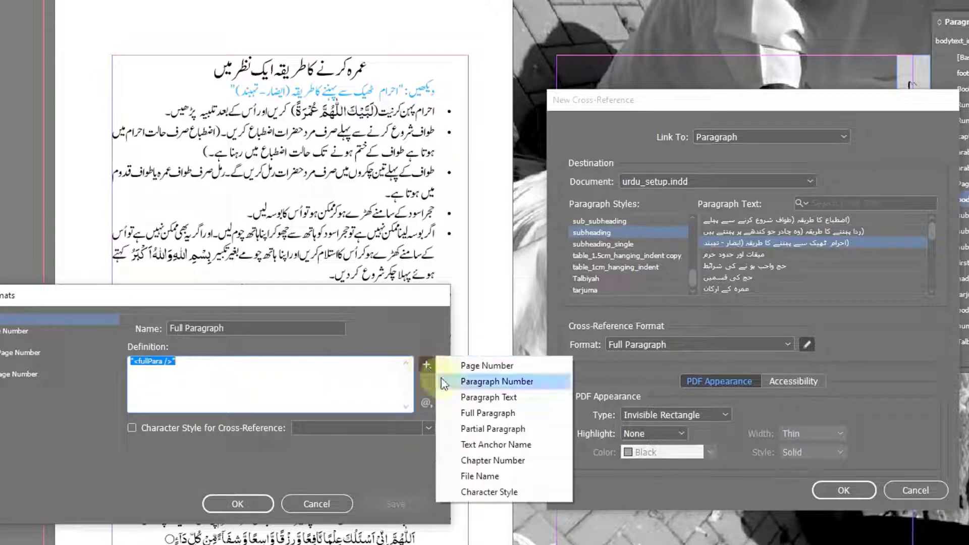
pyautogui.click(476, 430)
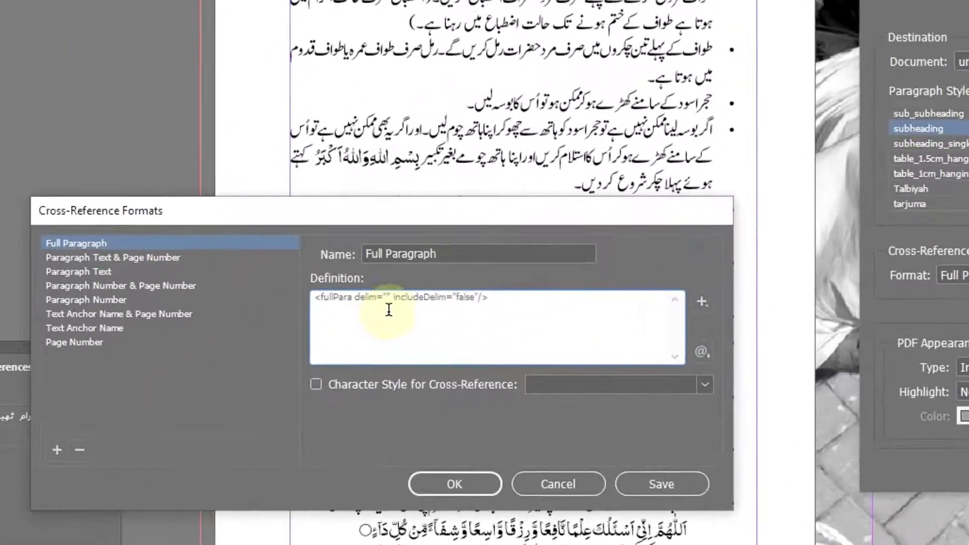
pyautogui.click(387, 298)
pyautogui.click(701, 352)
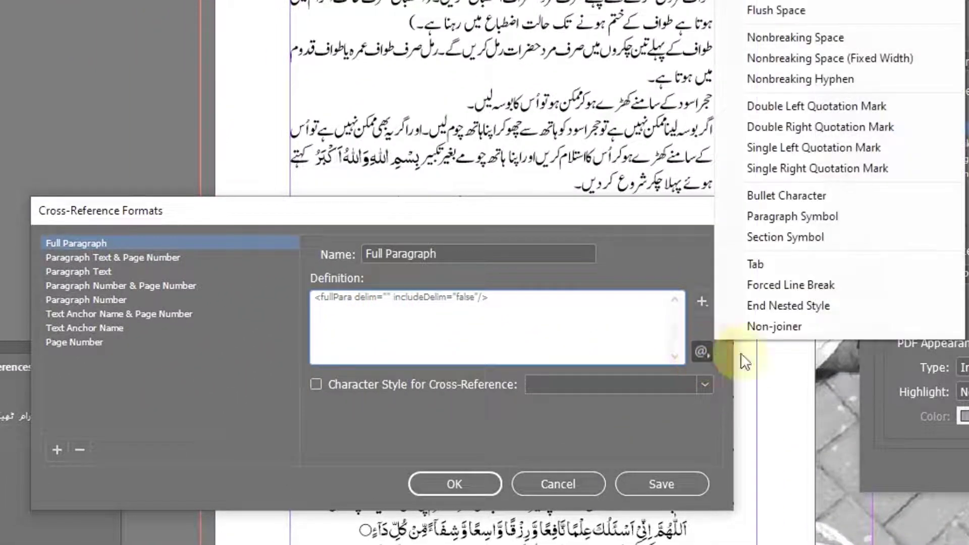
pyautogui.click(777, 307)
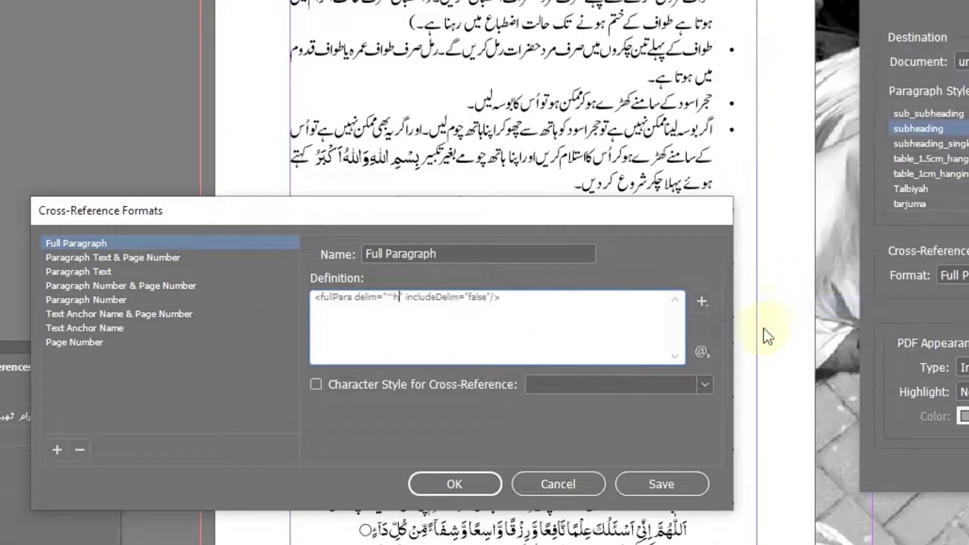
pyautogui.click(471, 487)
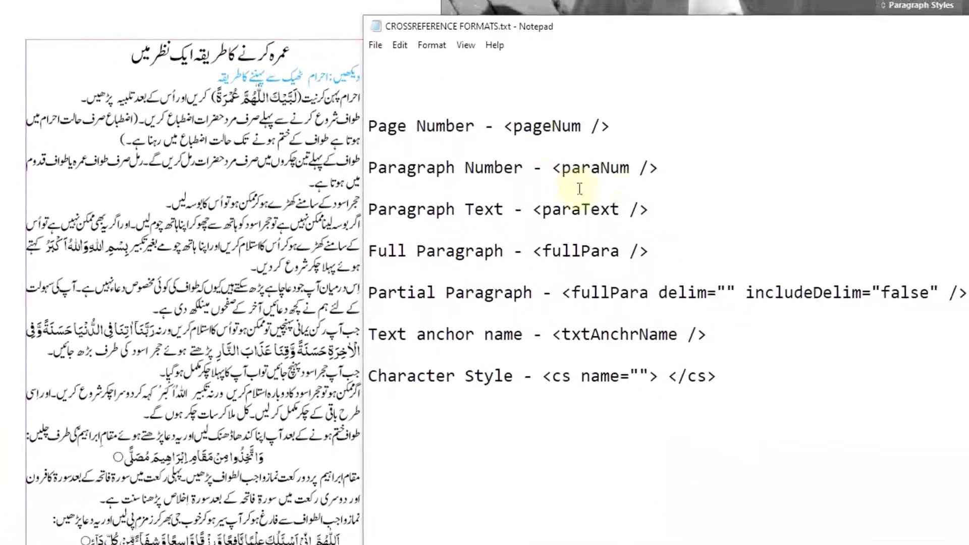
# Step: In Notepad's CROSSREFERENCE FORMATS.txt, move the Partial Paragraph line directly below Page Number, followed by several blank lines
pyautogui.click(945, 281)
pyautogui.hotkey('shift', 'Up')
pyautogui.hotkey('ctrl', 'x')
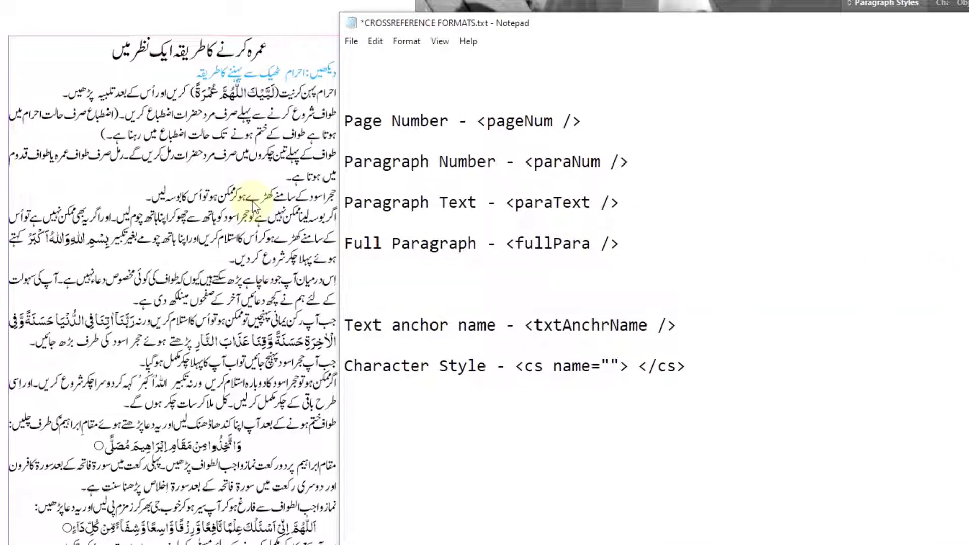
pyautogui.press('Return')
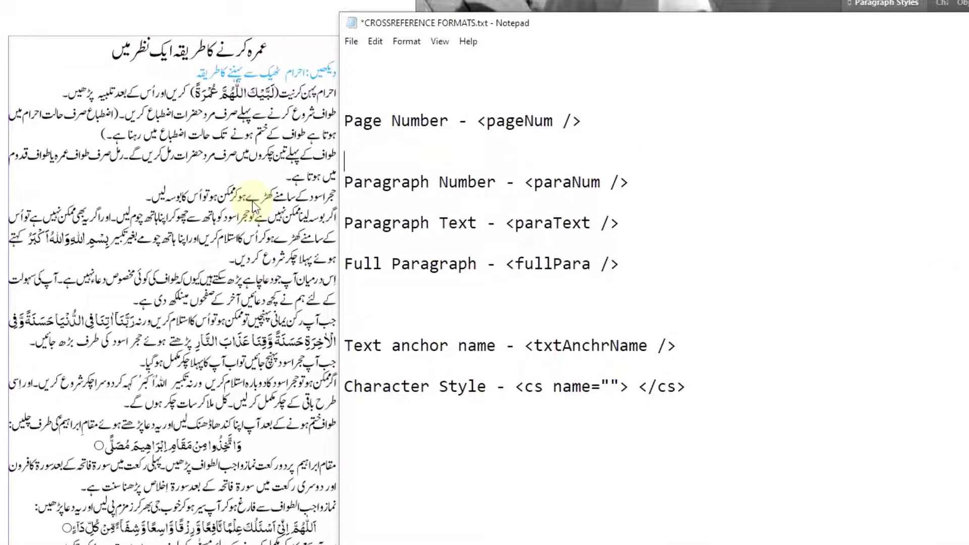
pyautogui.hotkey('ctrl', 'v')
pyautogui.press('Return')
pyautogui.press('Return')
pyautogui.press('Return')
pyautogui.press('Return')
pyautogui.press('Return')
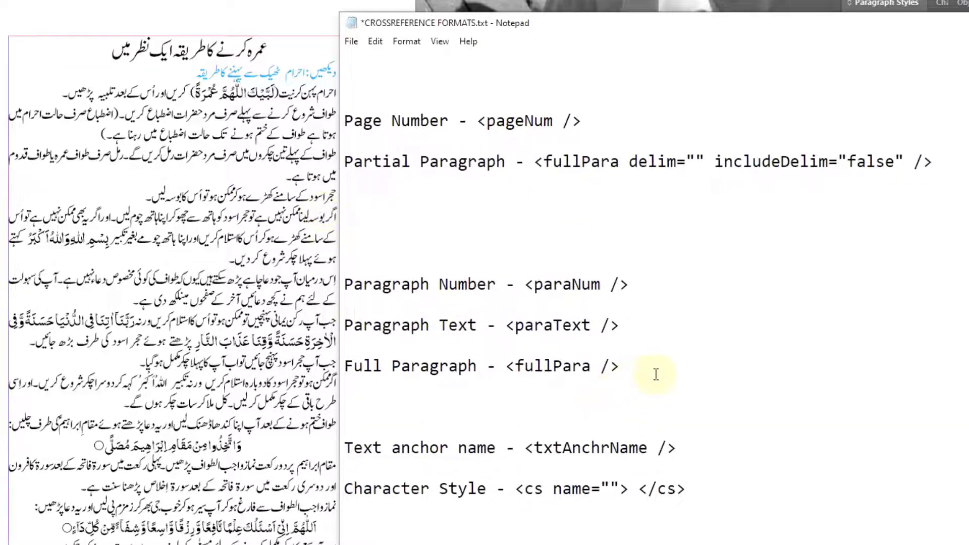
# Step: Examine the remaining format codes in the notes, including Paragraph Number, Paragraph Text, Full Paragraph and Character Style
pyautogui.moveTo(655, 374); pyautogui.dragTo(309, 267)
pyautogui.click(433, 264)
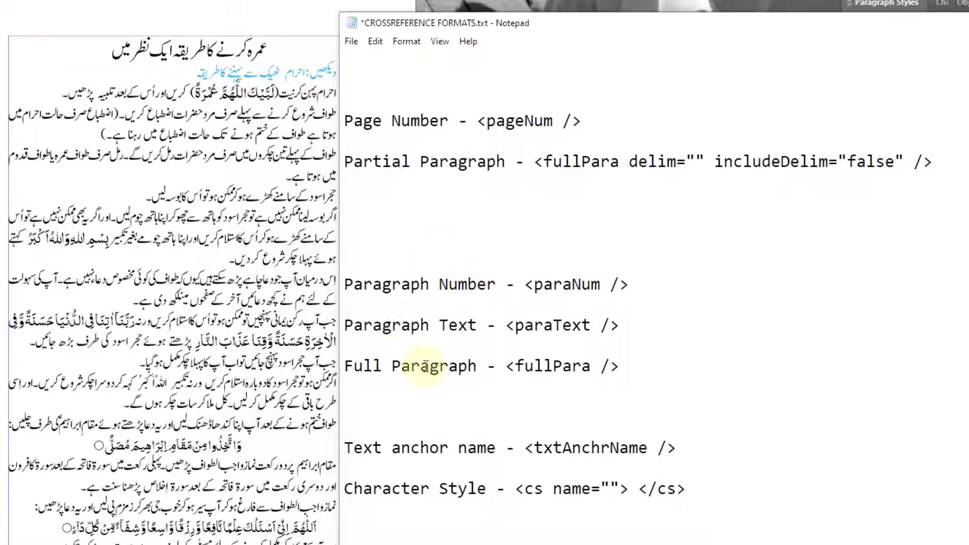
pyautogui.moveTo(423, 366); pyautogui.dragTo(430, 366)
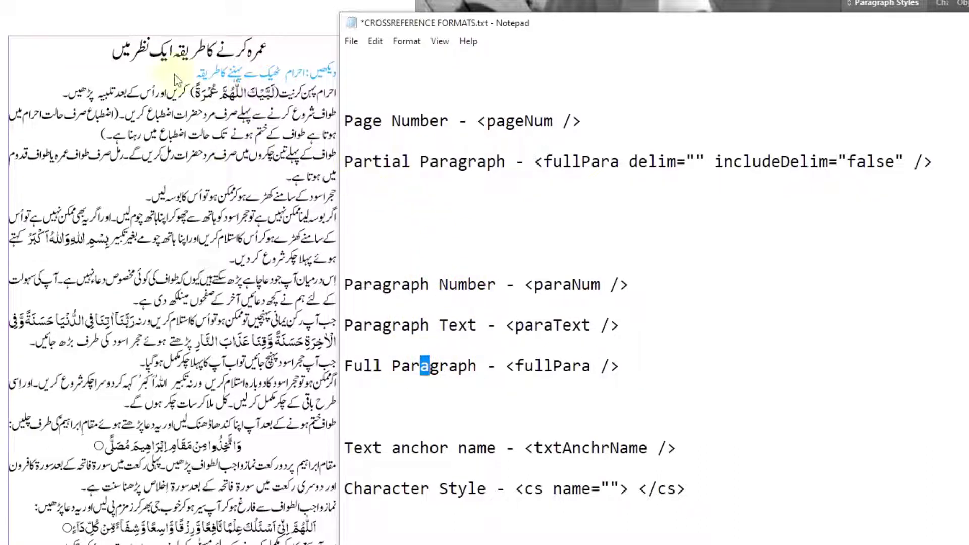
pyautogui.click(395, 293)
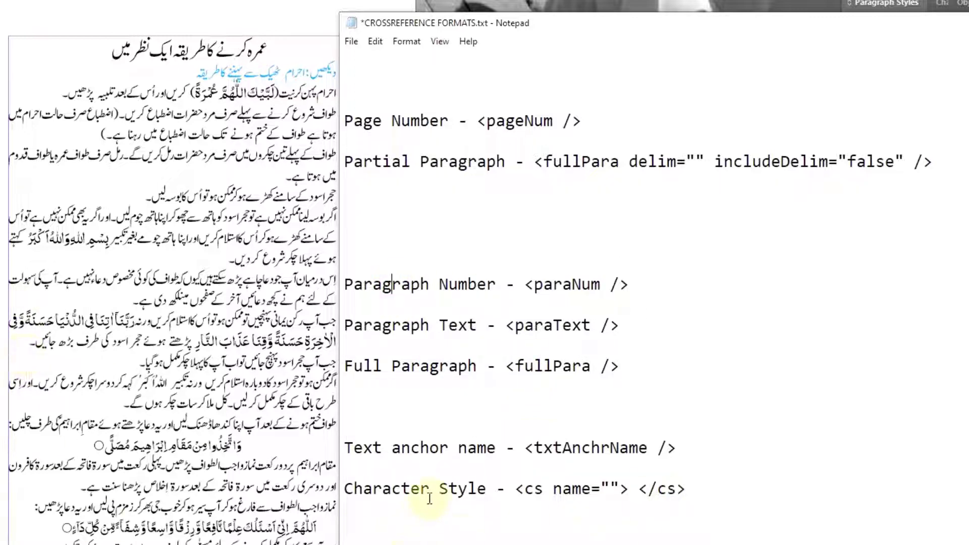
pyautogui.moveTo(382, 488); pyautogui.dragTo(685, 497)
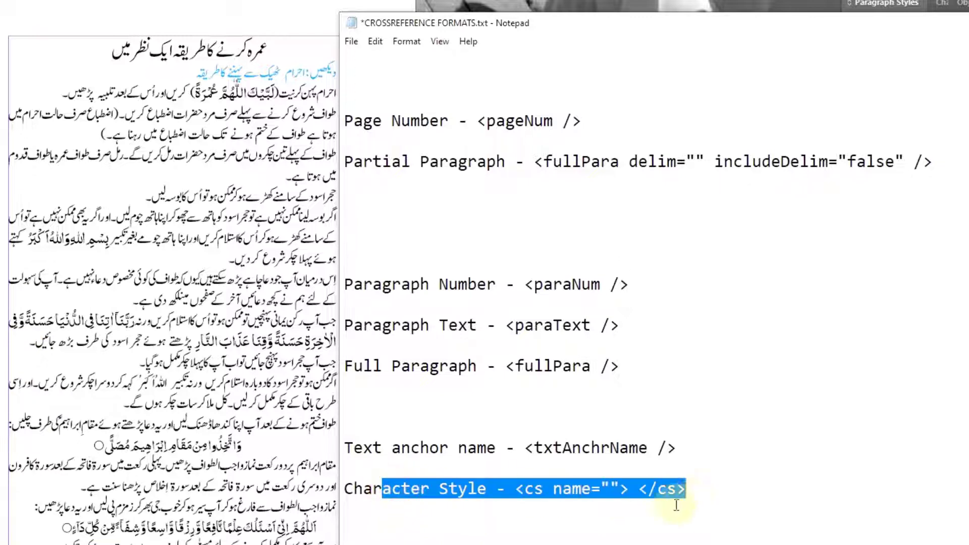
pyautogui.click(465, 492)
# Step: Switch back to InDesign and insert the configured cross-reference on page 39
pyautogui.hotkey('alt', 'Tab')
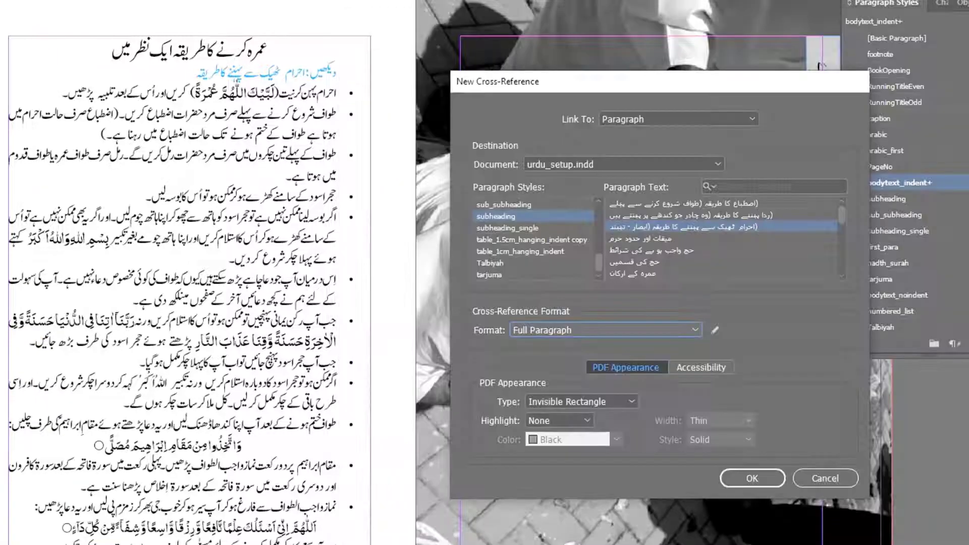
pyautogui.click(752, 477)
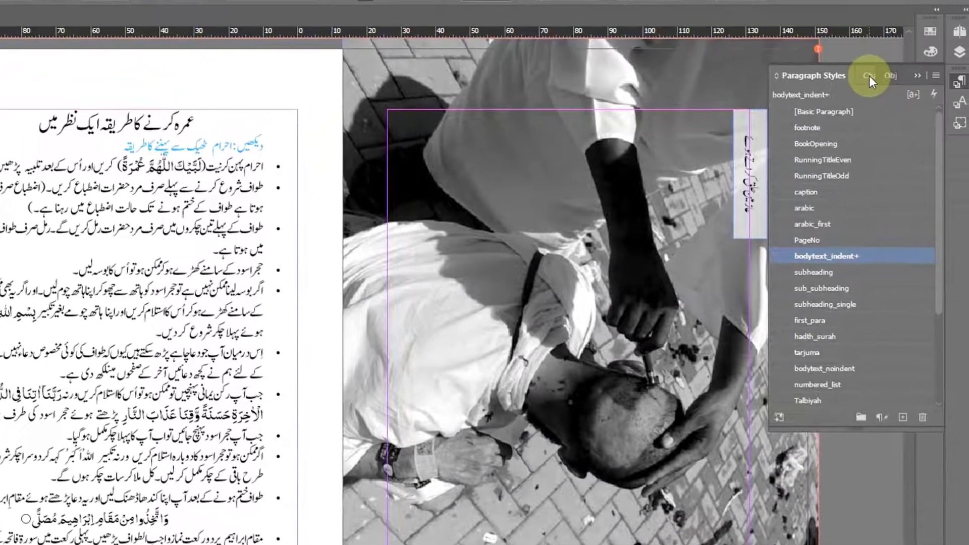
# Step: Create a character style named red with the character colour C=15 M=100 Y=100 K=0
pyautogui.click(870, 76)
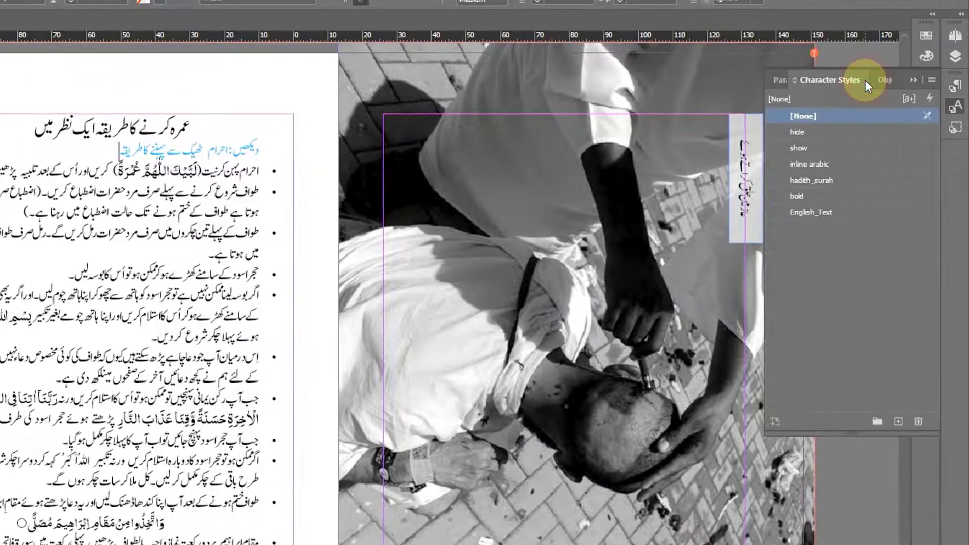
pyautogui.keyDown('alt'); pyautogui.click(899, 421); pyautogui.keyUp('alt')
pyautogui.write('red')
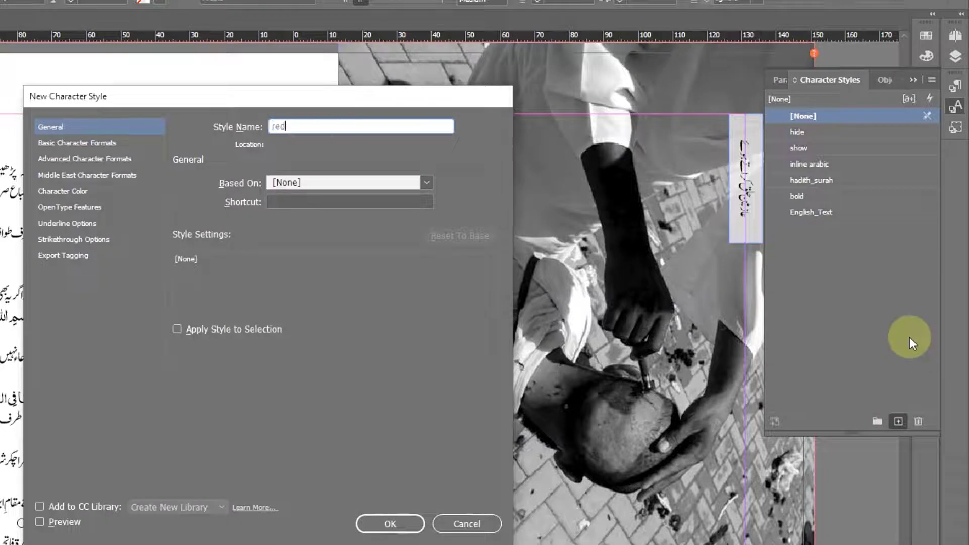
pyautogui.click(62, 191)
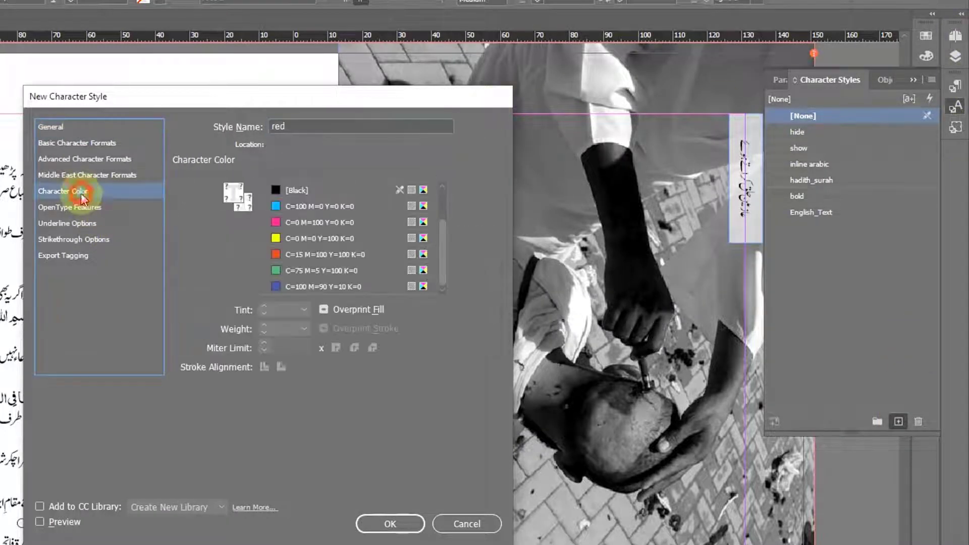
pyautogui.click(308, 255)
pyautogui.click(390, 524)
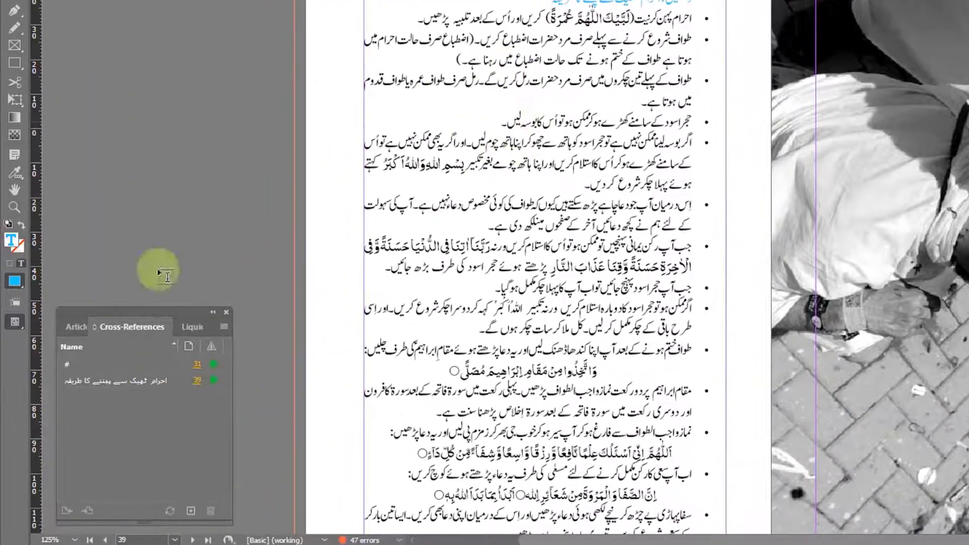
# Step: Edit the page 39 cross-reference's Full Paragraph format, appending صفحہ نمبر, the Page Number block <pageNum/> and پر to its definition
pyautogui.doubleClick(147, 380)
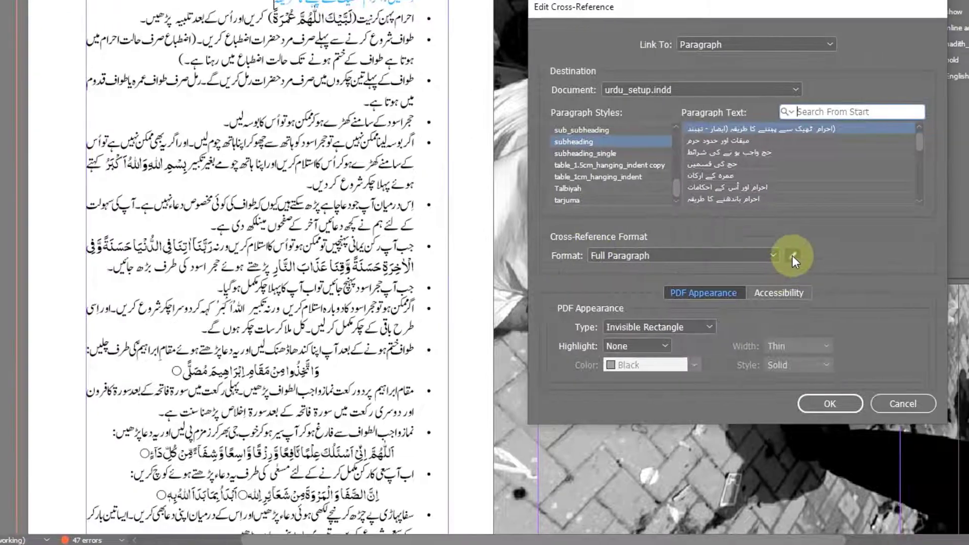
pyautogui.click(792, 255)
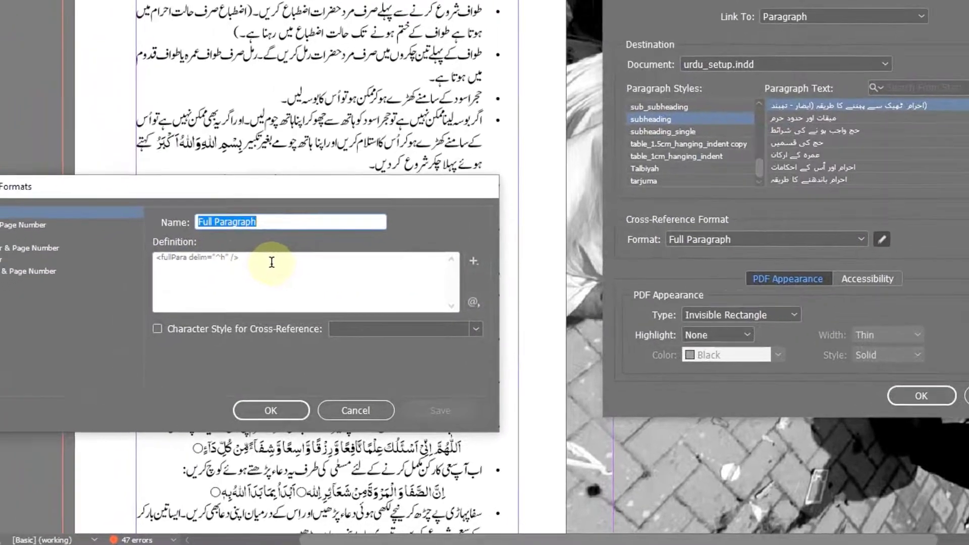
pyautogui.moveTo(203, 276); pyautogui.dragTo(104, 274)
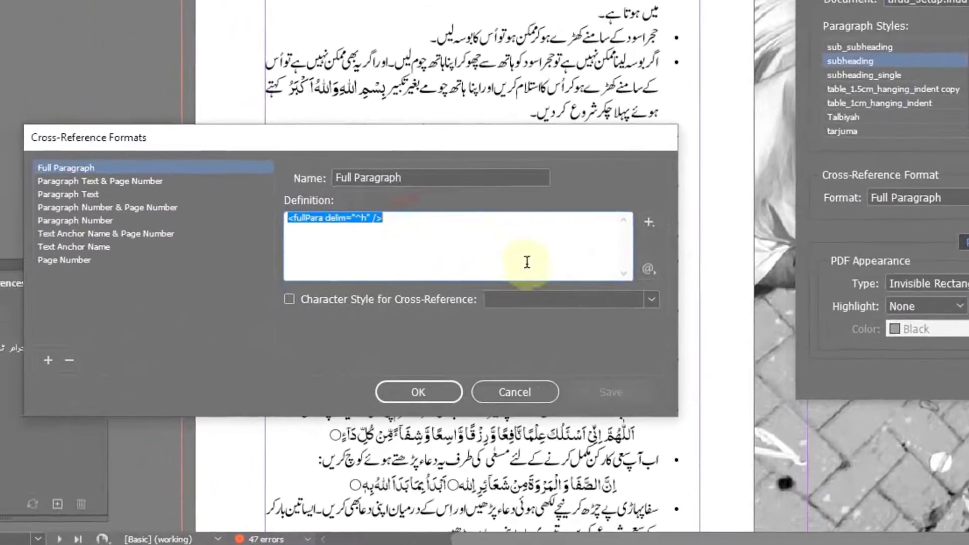
pyautogui.click(615, 173)
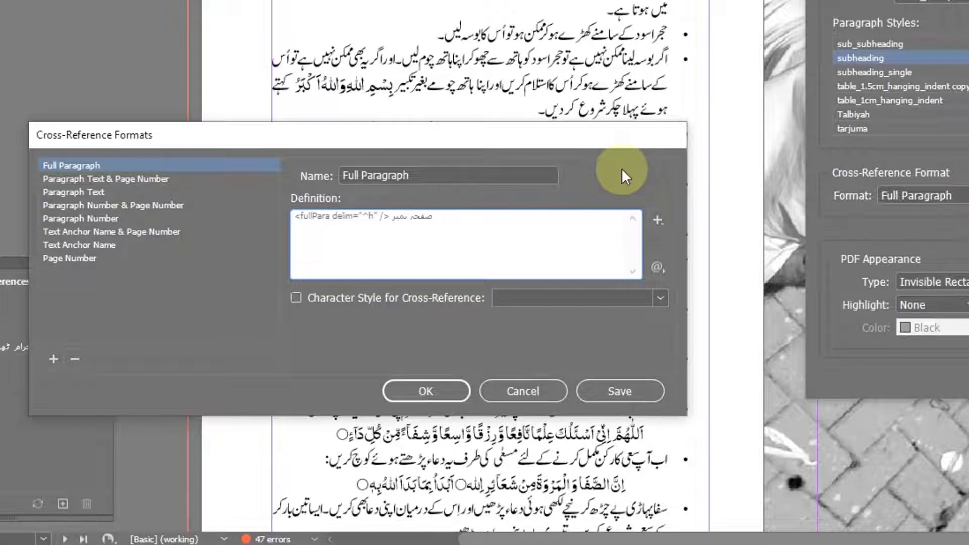
pyautogui.click(658, 221)
pyautogui.click(698, 220)
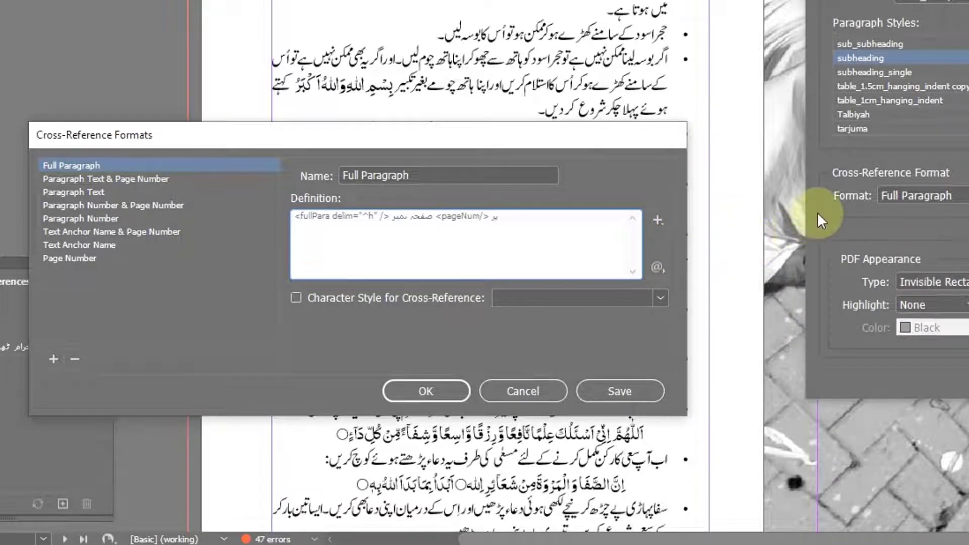
# Step: Apply the edited Full Paragraph format to the page 39 cross-reference and check the resulting reference line
pyautogui.click(426, 391)
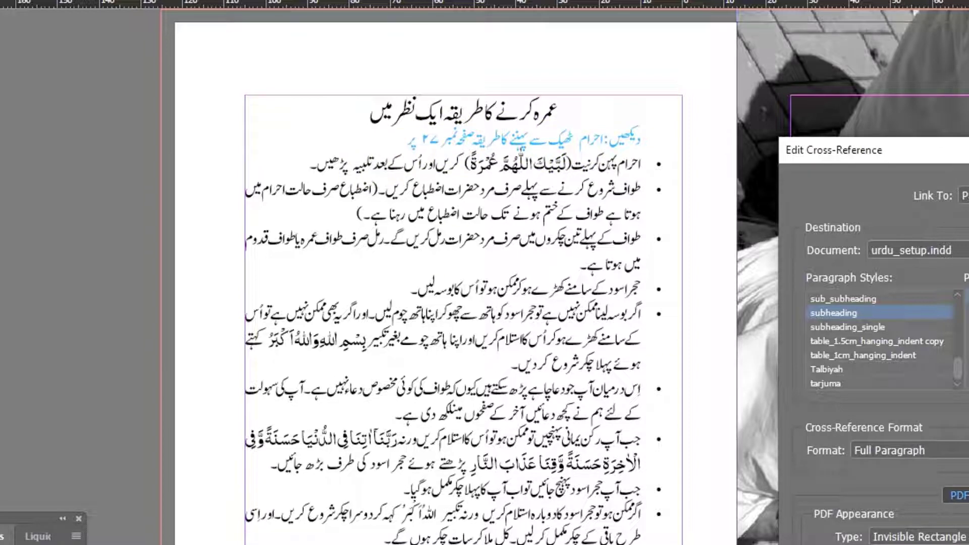
pyautogui.press('Return')
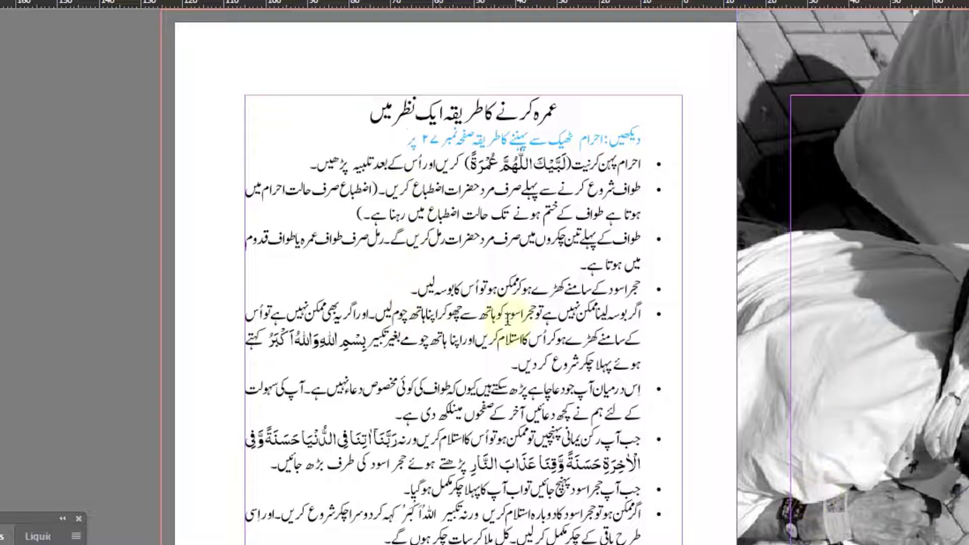
pyautogui.moveTo(401, 142); pyautogui.dragTo(647, 133)
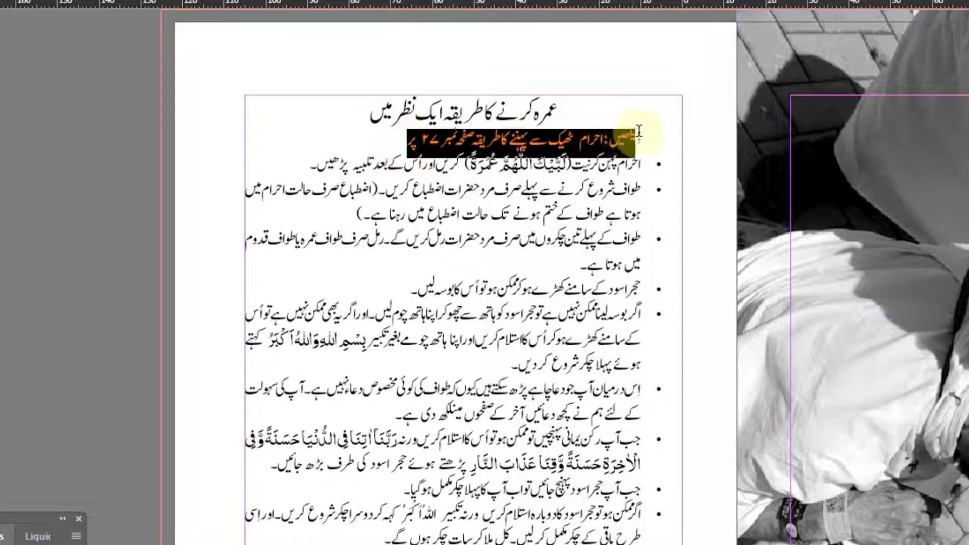
pyautogui.click(516, 212)
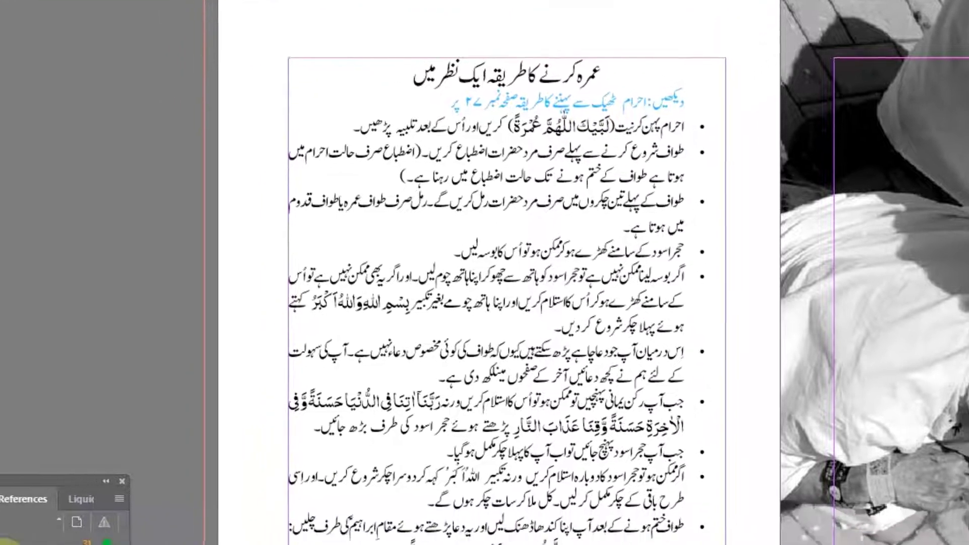
# Step: Reopen the page 39 cross-reference's Full Paragraph format and add a Character Style block named red on a new line of its definition
pyautogui.doubleClick(101, 481)
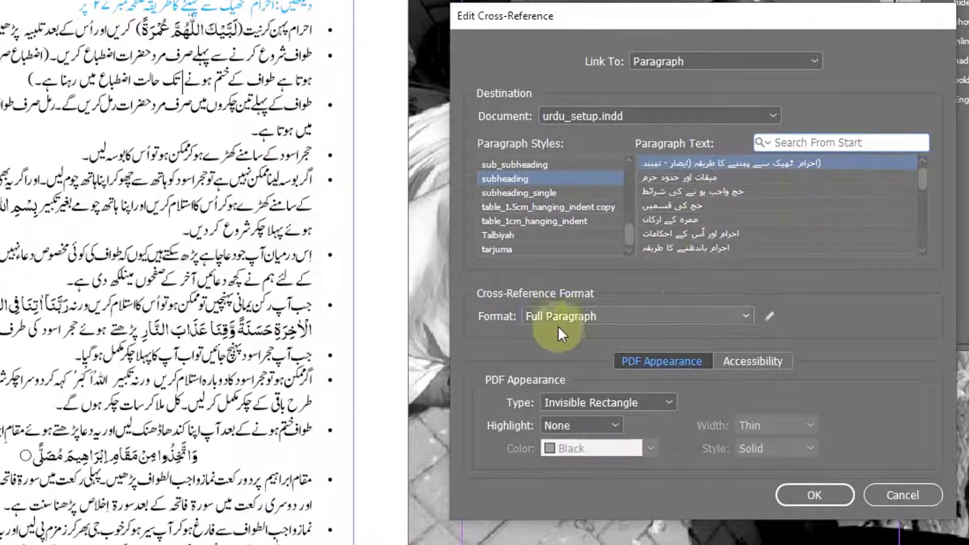
pyautogui.click(770, 316)
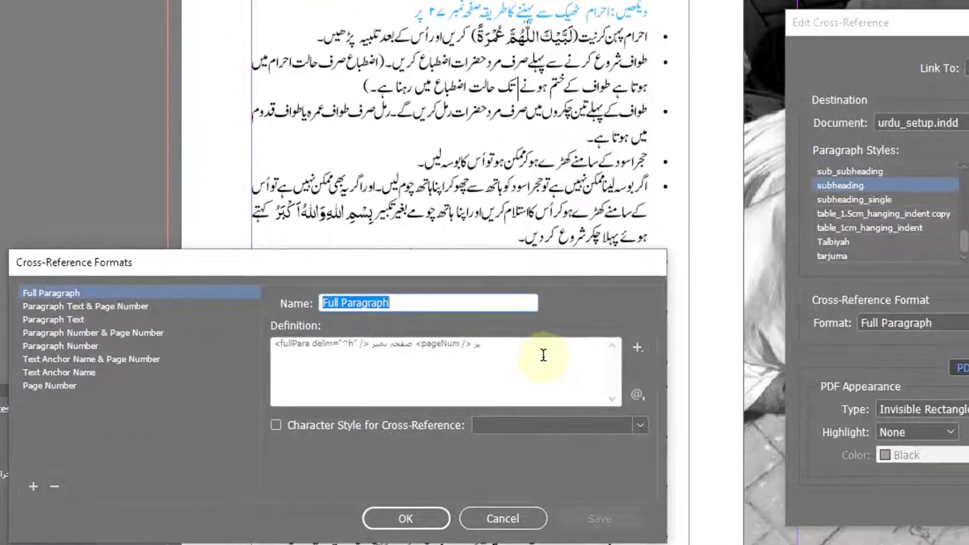
pyautogui.tripleClick(236, 341)
pyautogui.click(569, 349)
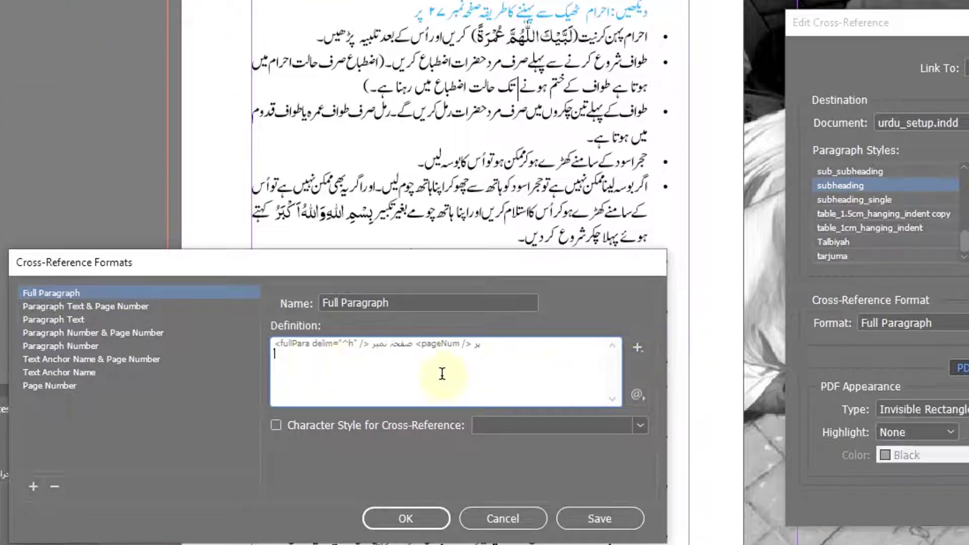
pyautogui.click(638, 348)
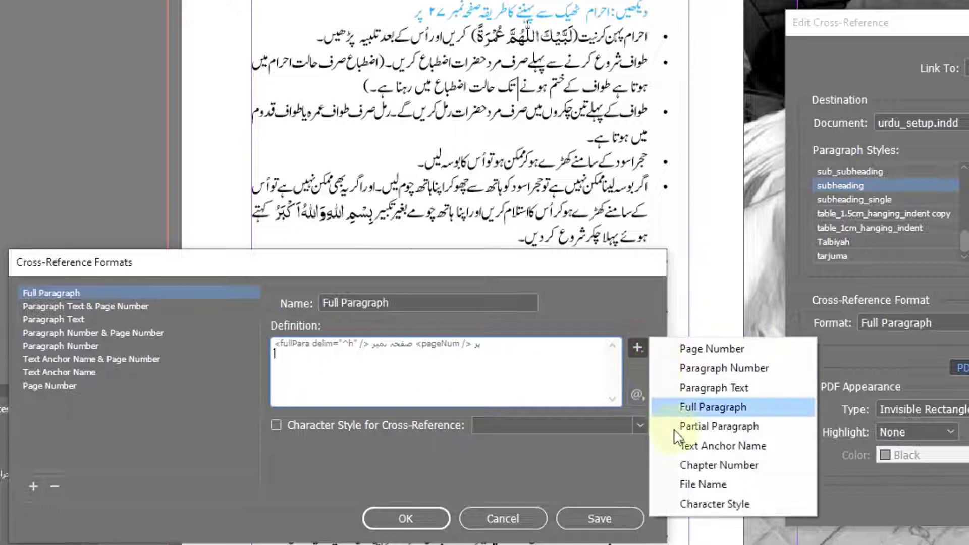
pyautogui.click(699, 504)
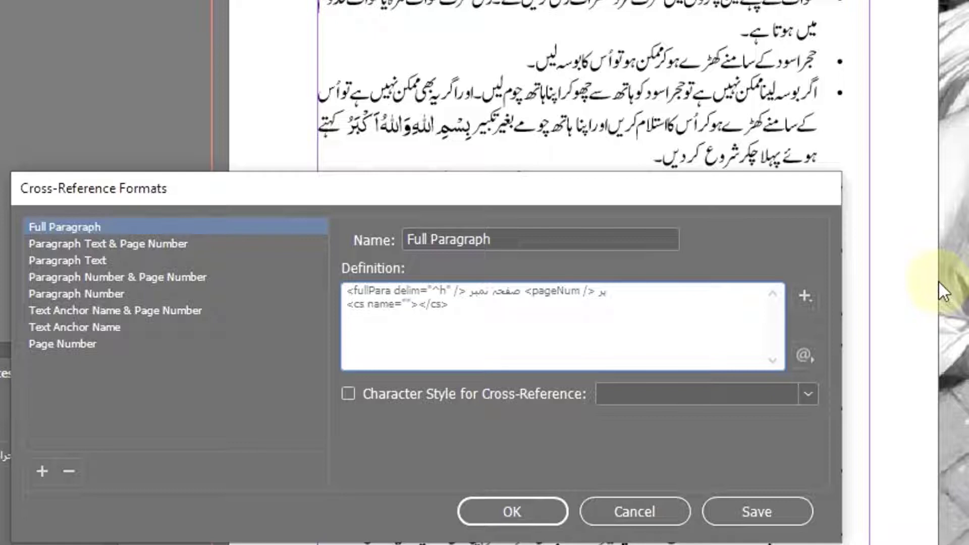
pyautogui.write('سشی')
pyautogui.press('BackSpace')
pyautogui.press('BackSpace')
pyautogui.press('BackSpace')
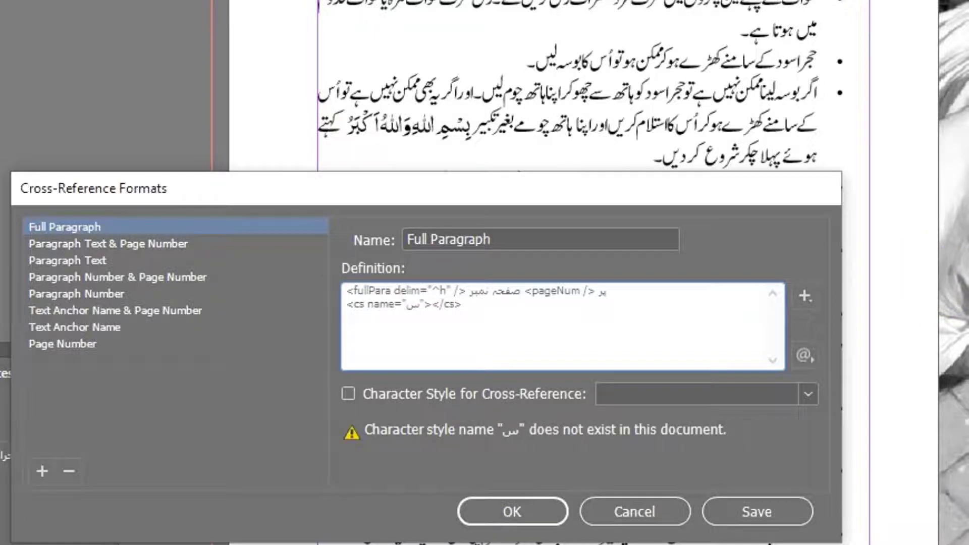
pyautogui.write('red')
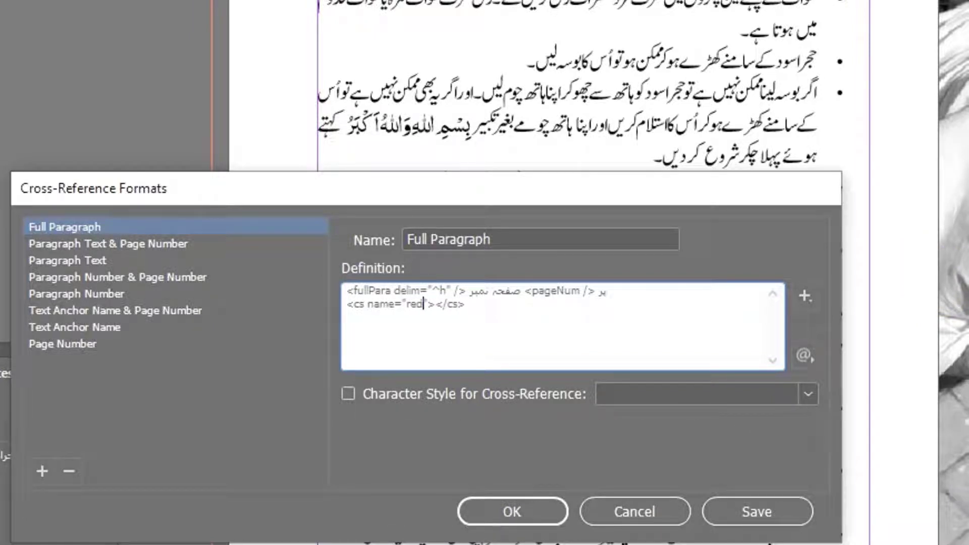
# Step: Switch to the Notepad notes, fill in red as the name in the Character Style code, and copy <cs name="red"> </cs>
pyautogui.hotkey('alt', 'Tab')
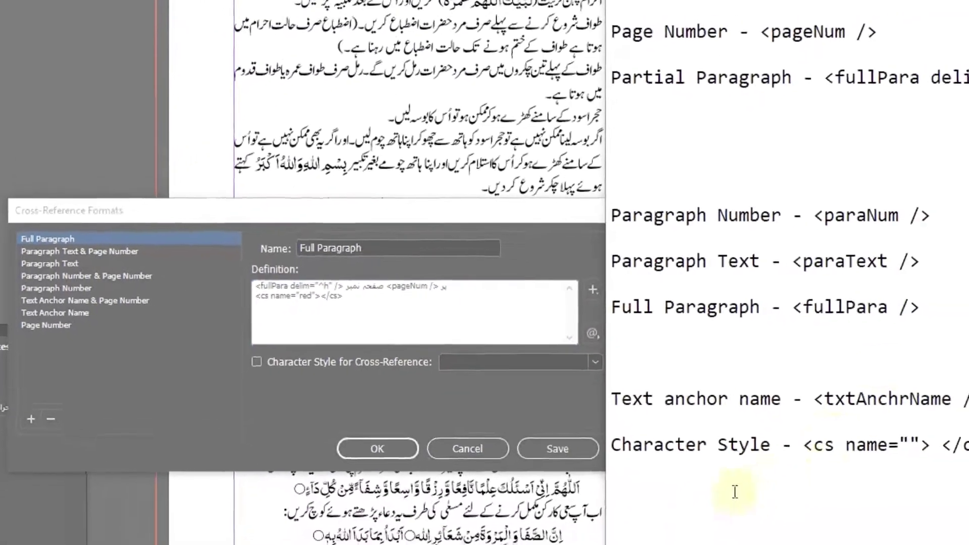
pyautogui.click(882, 440)
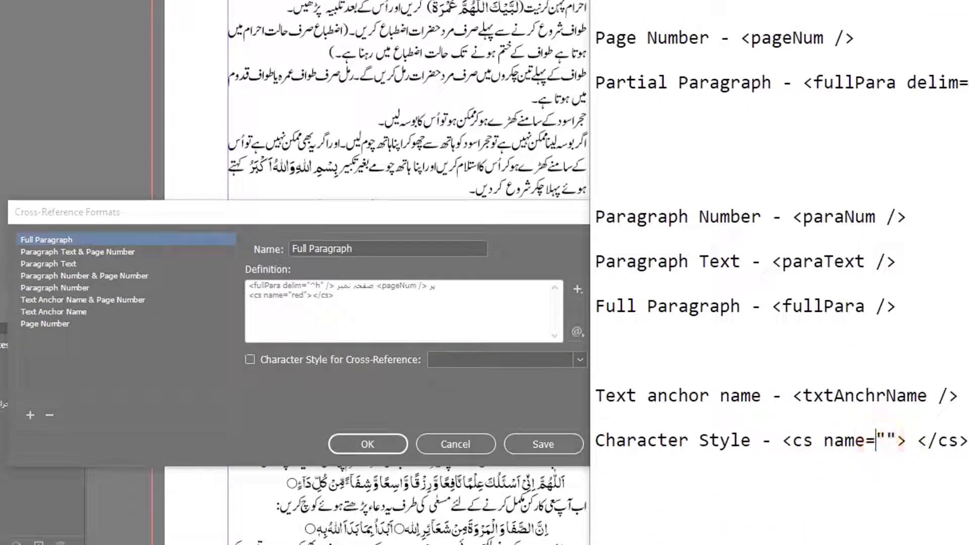
pyautogui.write('red')
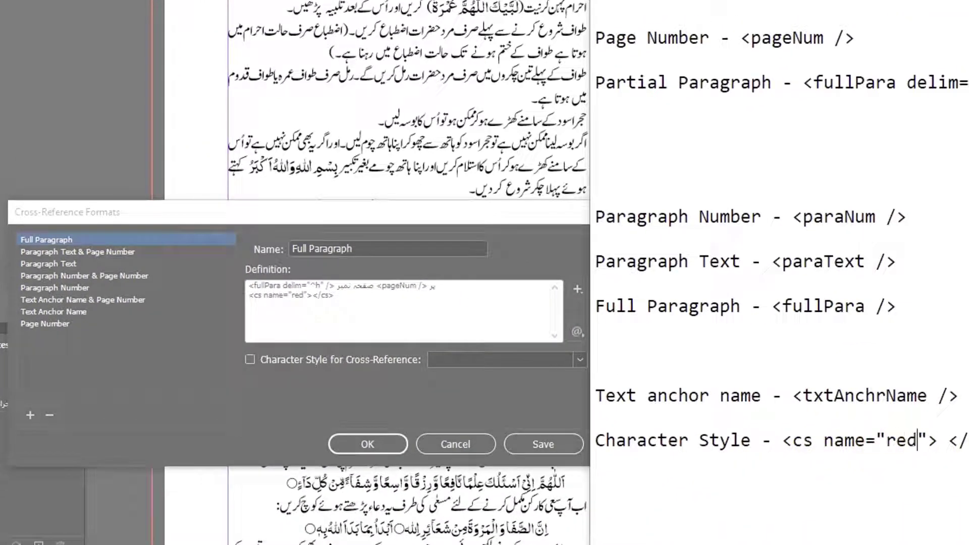
pyautogui.moveTo(784, 440); pyautogui.dragTo(966, 447)
pyautogui.hotkey('ctrl', 'c')
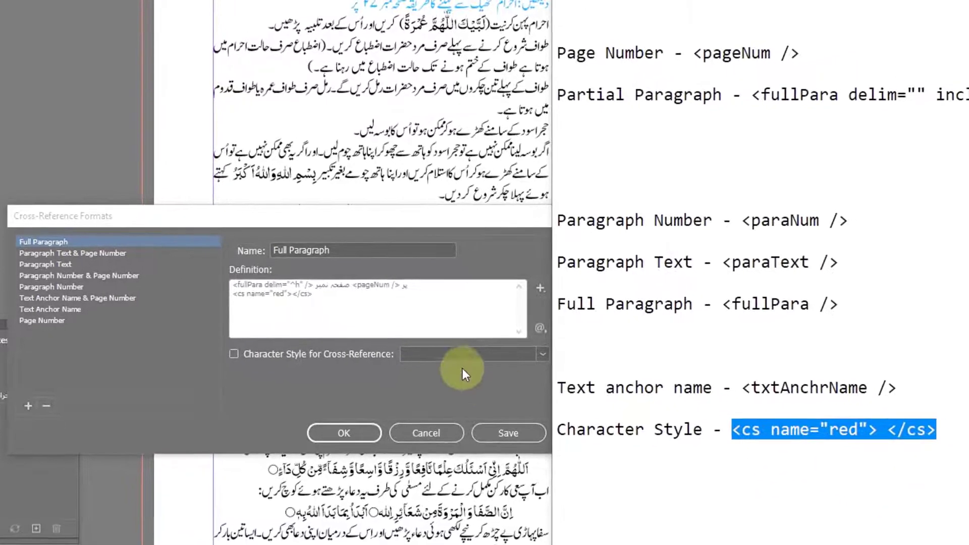
# Step: Back in InDesign's format definition, move the opening tag <cs name="red"> in front of the fullPara block
pyautogui.click(321, 310)
pyautogui.press('Left')
pyautogui.press('Left')
pyautogui.press('Left')
pyautogui.press('Left')
pyautogui.press('Left')
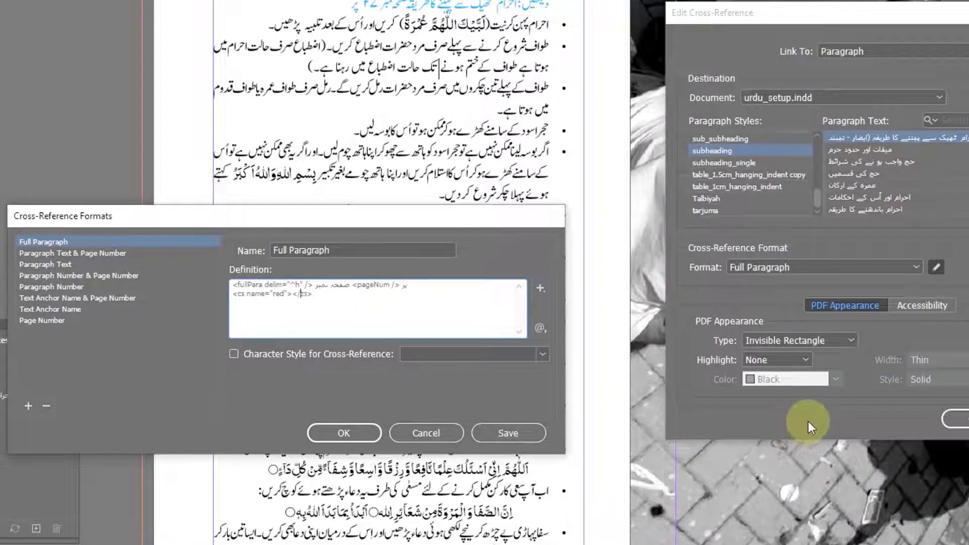
pyautogui.hotkey('shift', 'Left')
pyautogui.hotkey('shift', 'Left')
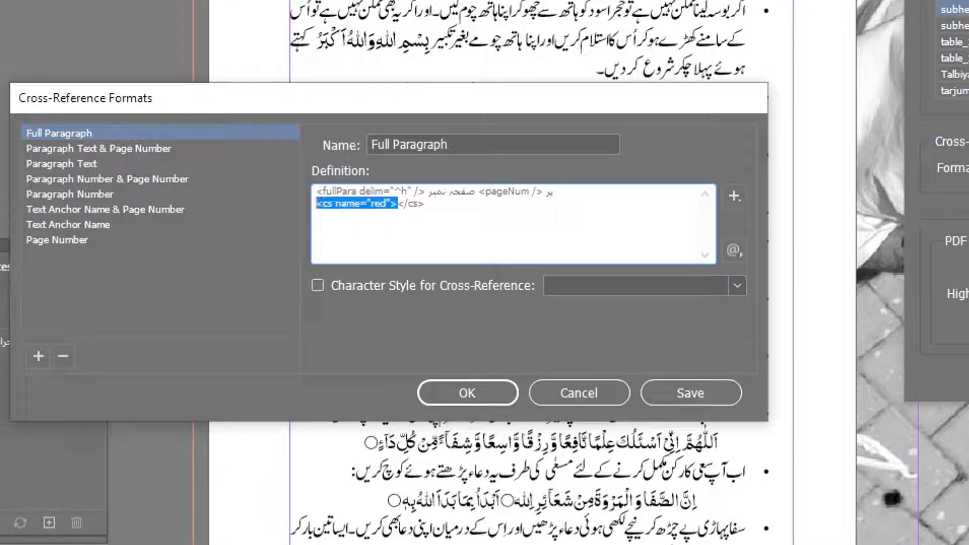
pyautogui.press('BackSpace')
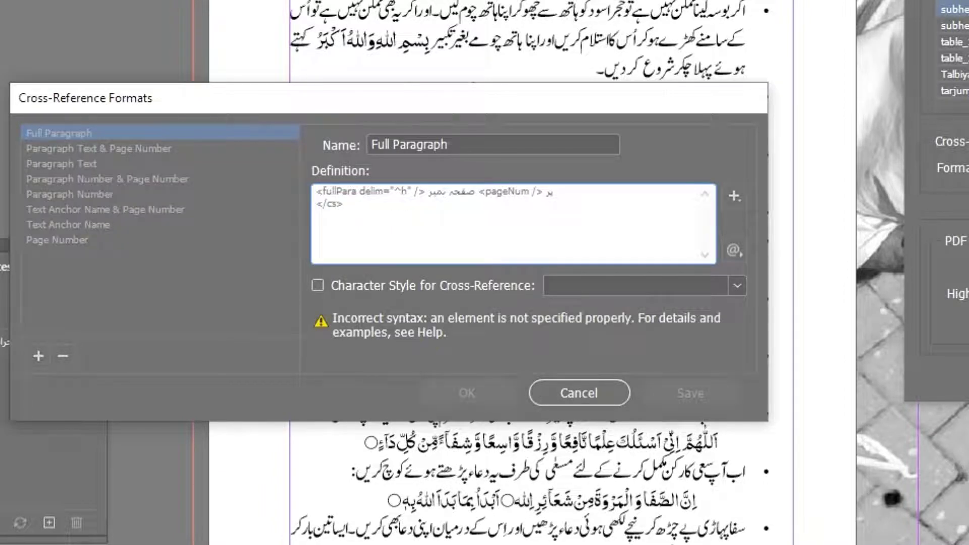
pyautogui.hotkey('ctrl', 'v')
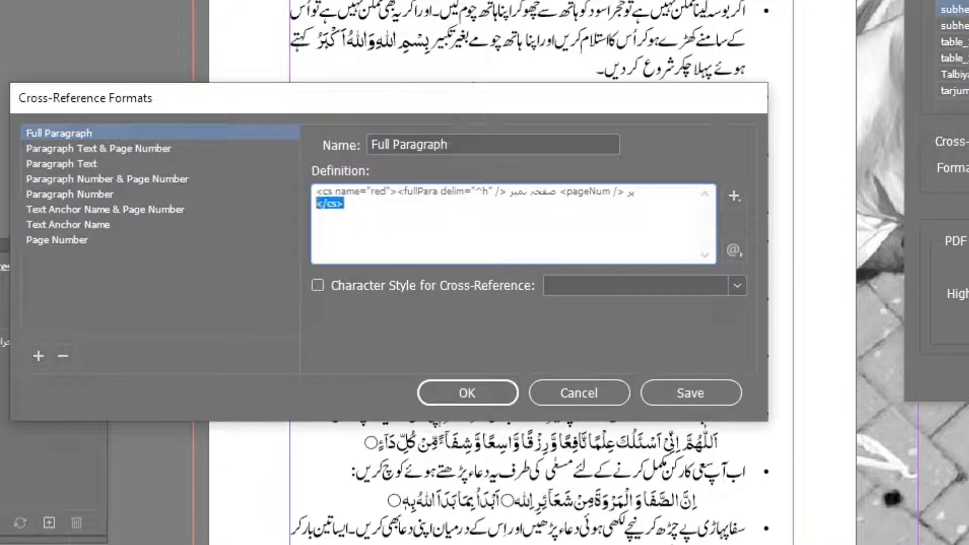
# Step: Move the closing </cs> tag directly after the fullPara block and apply the format
pyautogui.press('BackSpace')
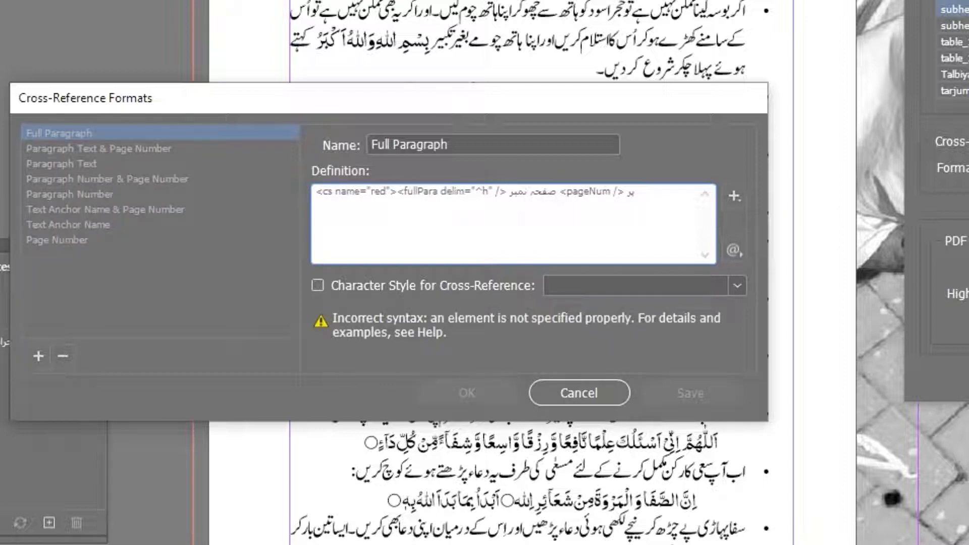
pyautogui.press('Right')
pyautogui.write('</cs>')
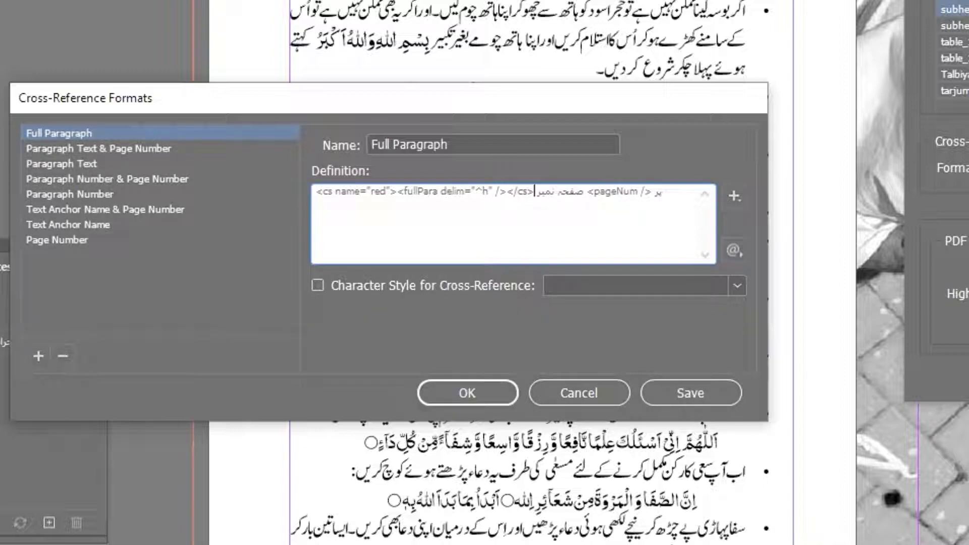
pyautogui.click(480, 393)
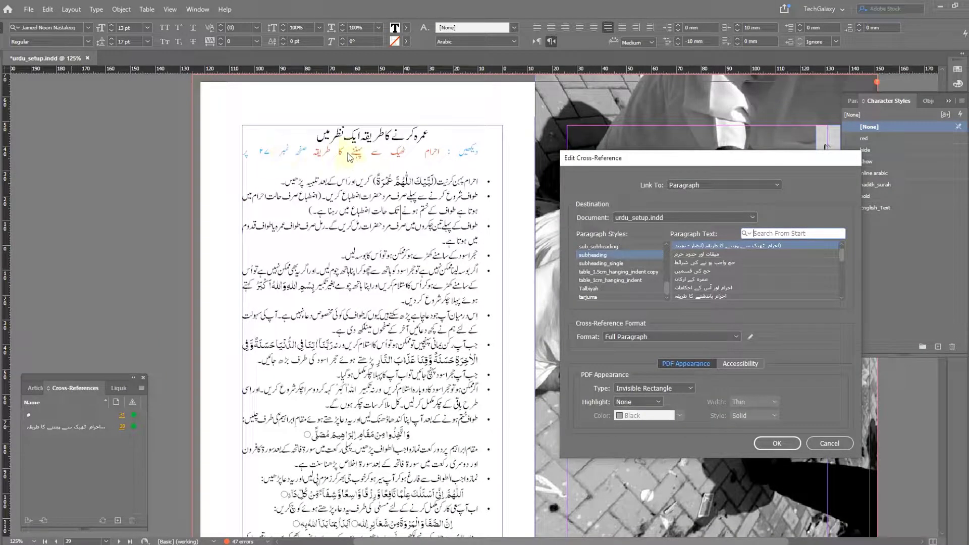
# Step: Remove the trailing ^n line break from the Full Paragraph definition and apply the changes to the page 39 cross-reference
pyautogui.click(754, 337)
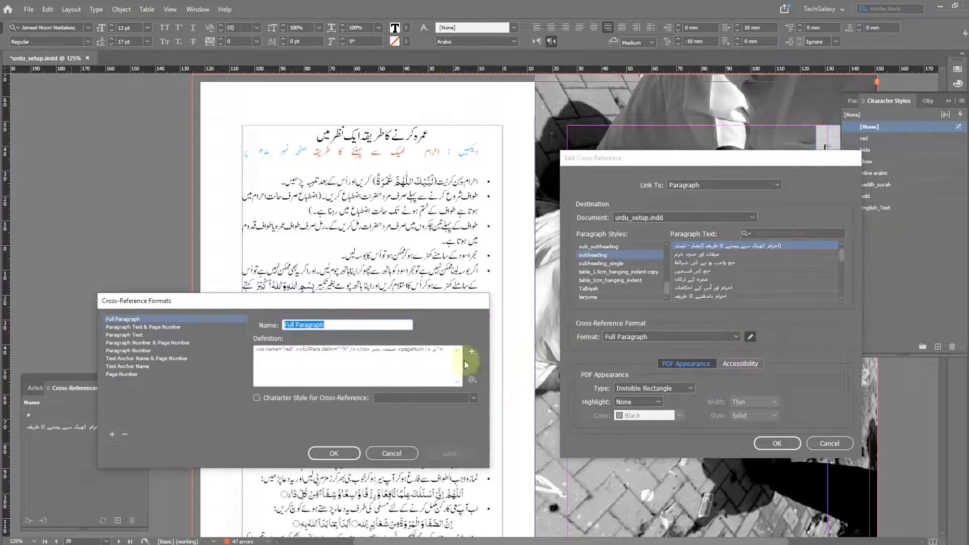
pyautogui.press('Right')
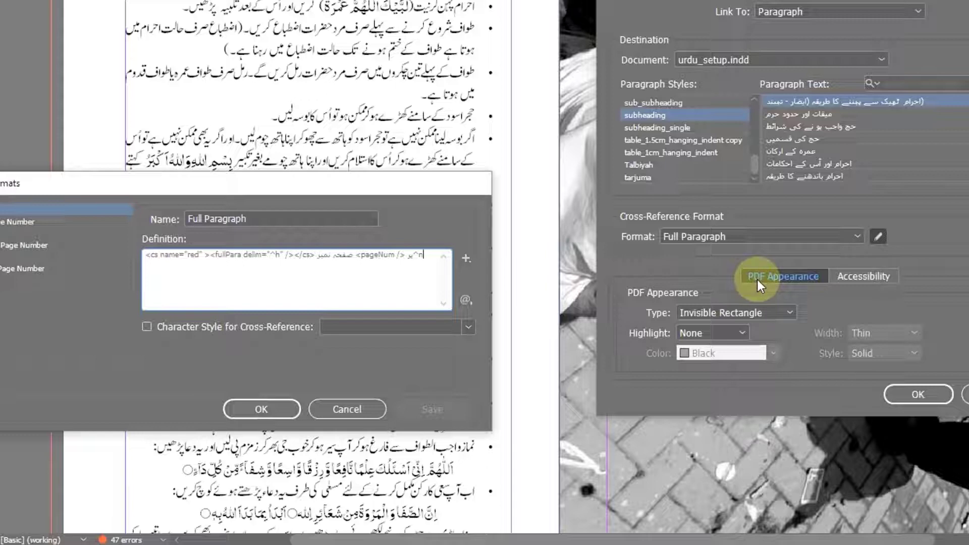
pyautogui.press('BackSpace')
pyautogui.click(256, 407)
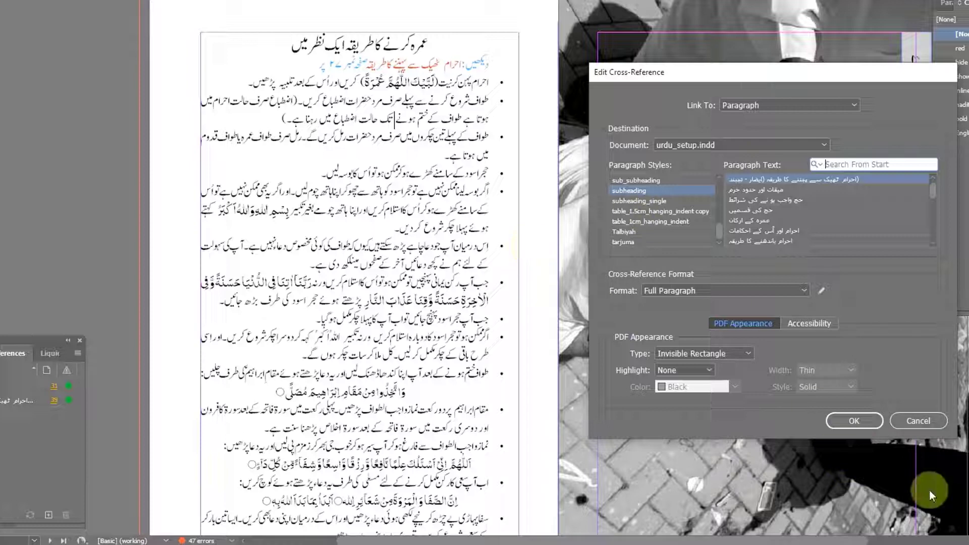
pyautogui.click(853, 421)
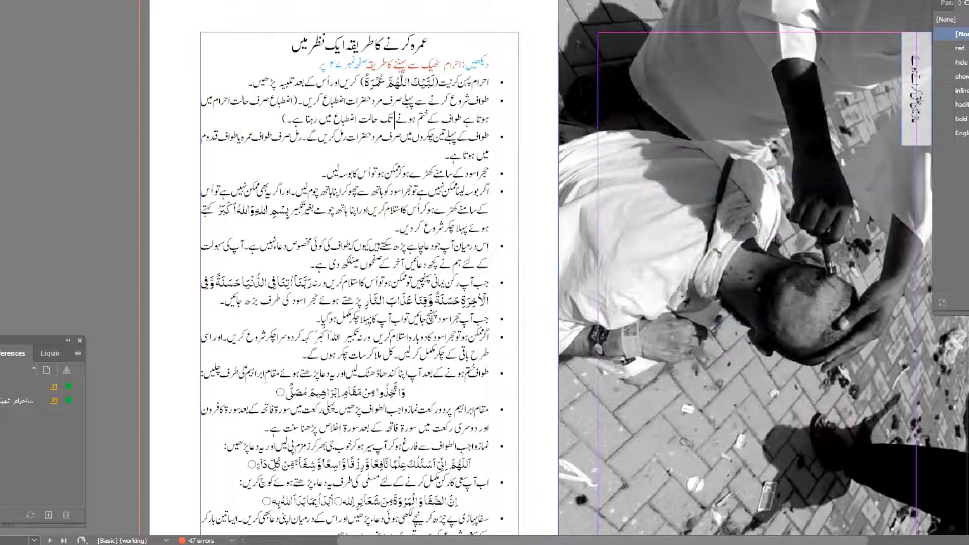
# Step: In the Notepad notes, move the Character Style line to below the Partial Paragraph line
pyautogui.hotkey('alt', 'Tab')
pyautogui.click(850, 437)
pyautogui.moveTo(850, 438); pyautogui.dragTo(467, 446)
pyautogui.hotkey('ctrl', 'c')
pyautogui.press('Delete')
pyautogui.click(505, 186)
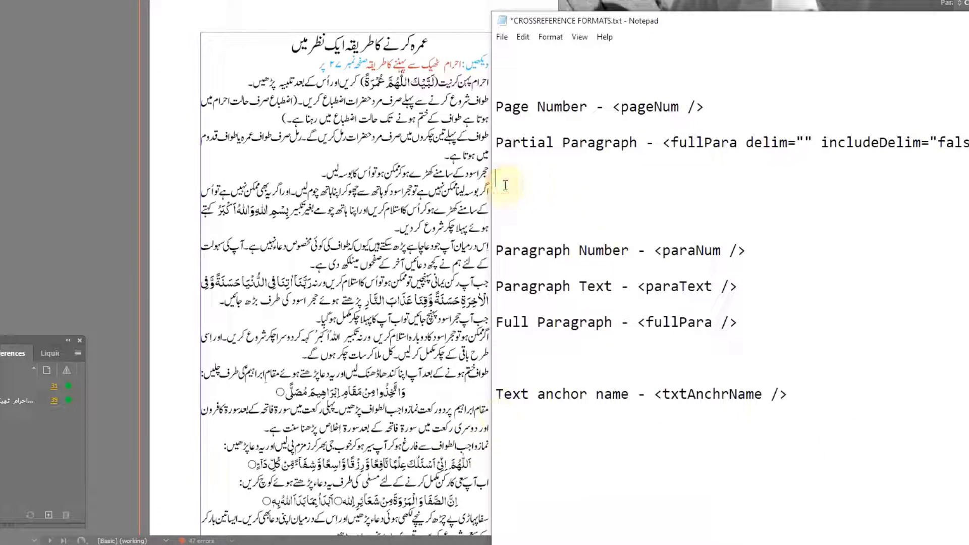
pyautogui.hotkey('ctrl', 'v')
pyautogui.press('Return')
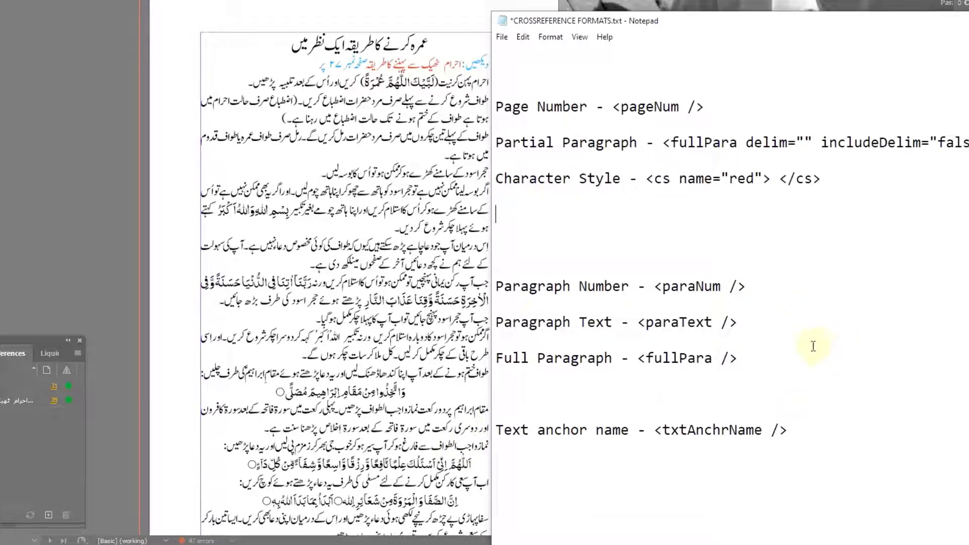
# Step: Highlight the Paragraph Number, Paragraph Text and Full Paragraph codes in the notes, and return to page 39 in InDesign
pyautogui.click(563, 286)
pyautogui.moveTo(562, 286); pyautogui.dragTo(610, 380)
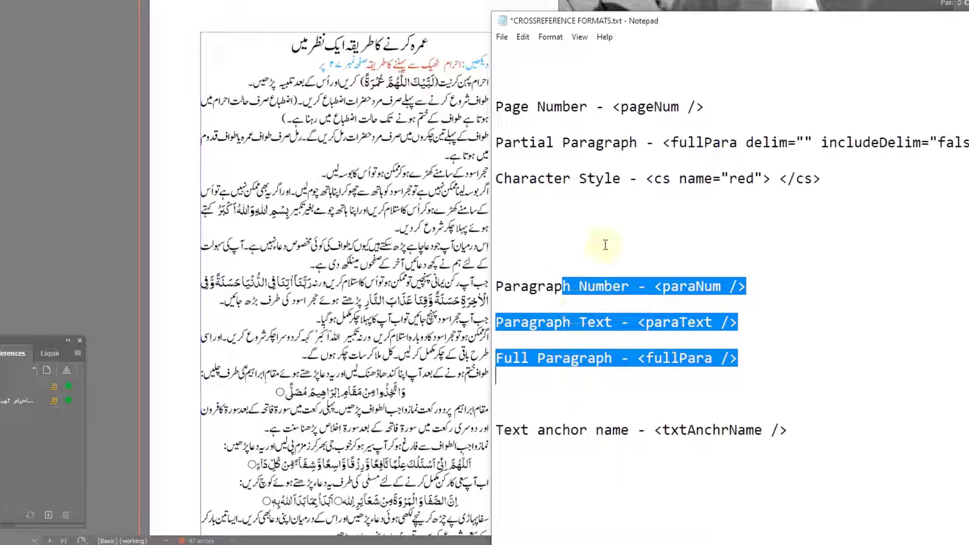
pyautogui.click(318, 245)
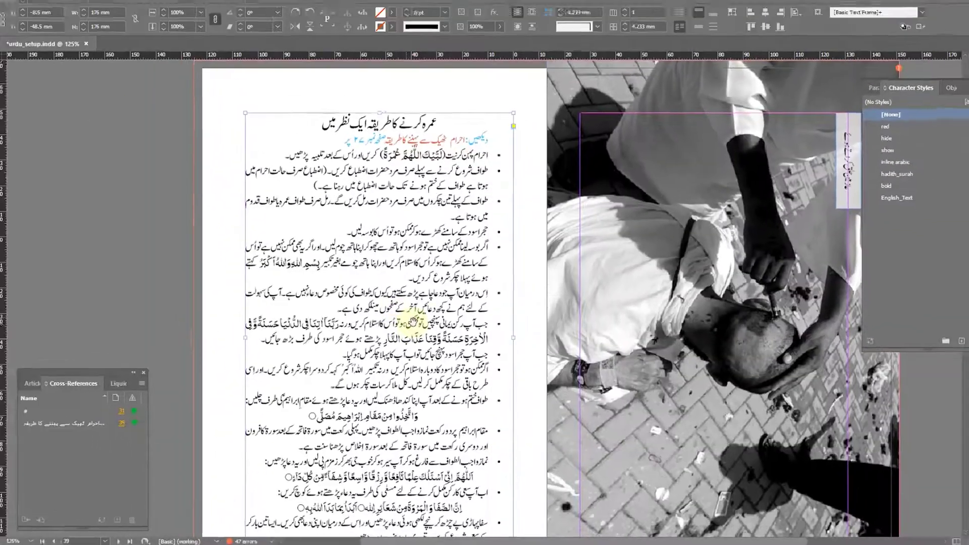
pyautogui.moveTo(414, 268); pyautogui.dragTo(409, 213)
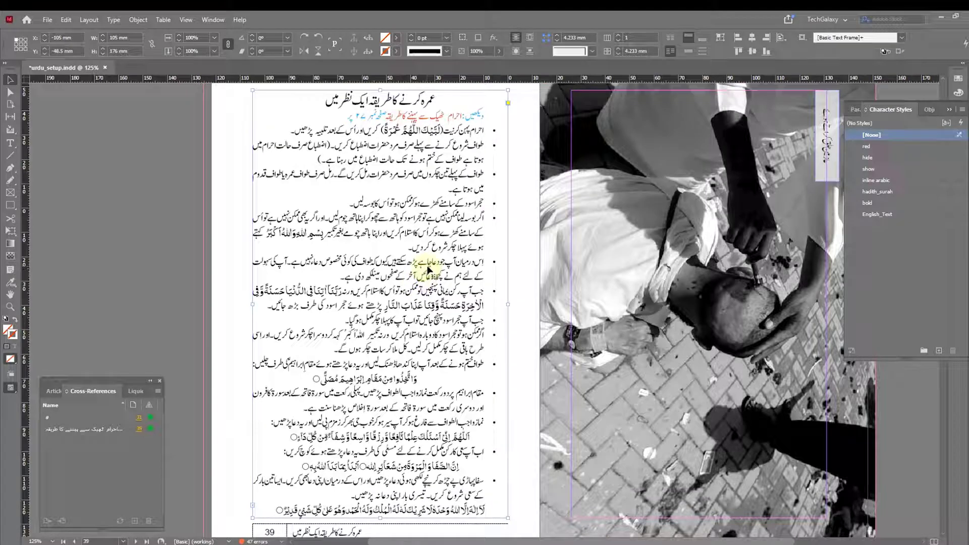
pyautogui.hotkey('ctrl', 'f')
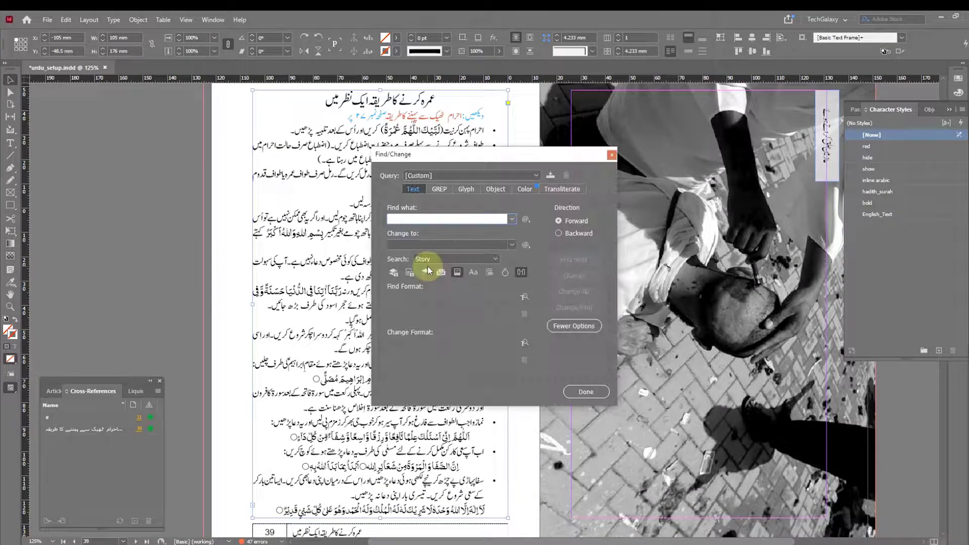
pyautogui.write('36')
pyautogui.press('Return')
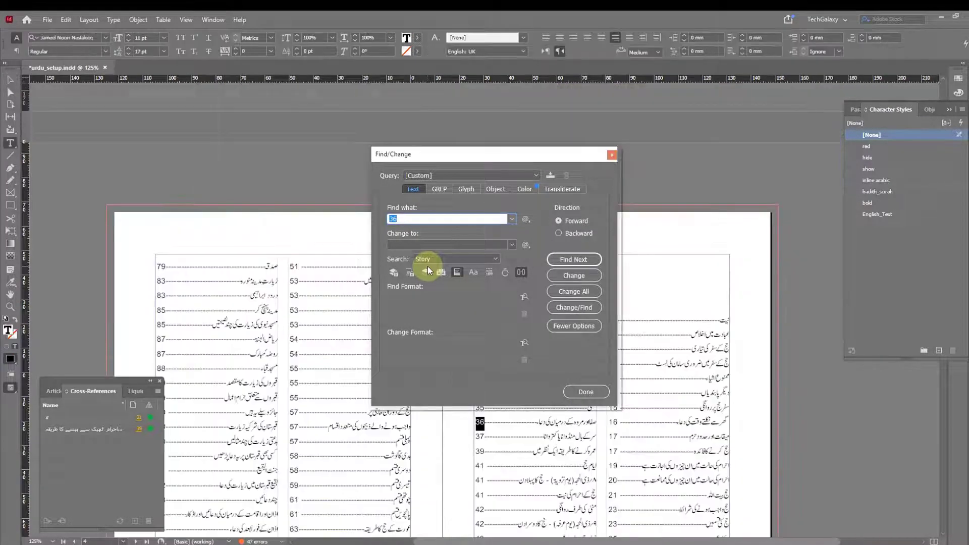
pyautogui.click(611, 156)
# Step: Go to page 36 of the document
pyautogui.hotkey('ctrl', 'j')
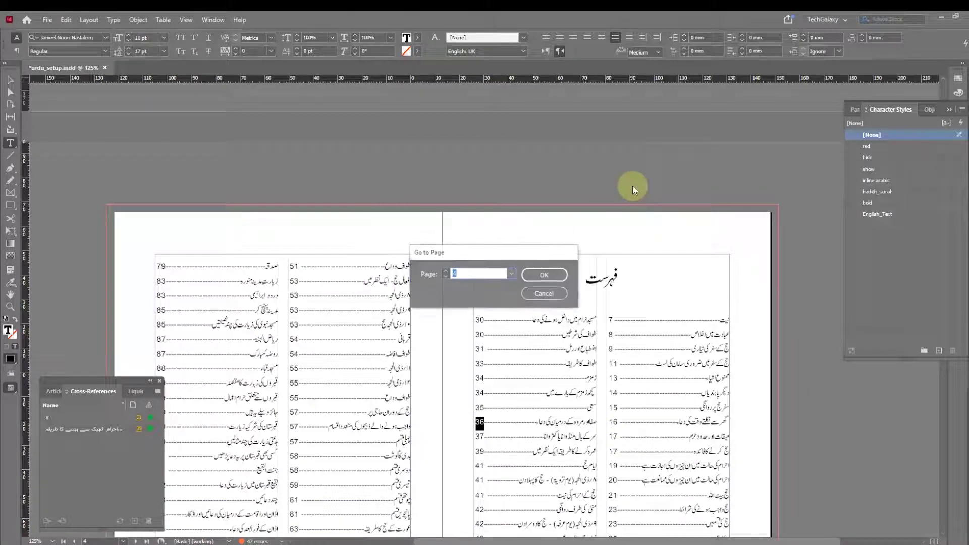
pyautogui.write('36')
pyautogui.press('Return')
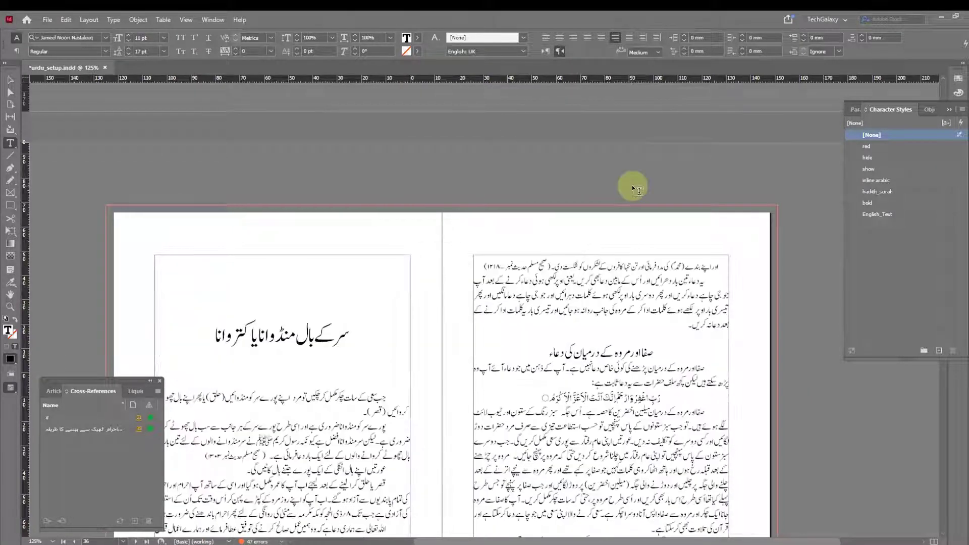
# Step: Go to page 21 and examine the numbered list of five items, pointing out the first item's text
pyautogui.scroll(-3, 498, 326)
pyautogui.scroll(3, 500, 327)
pyautogui.scroll(2, 501, 329)
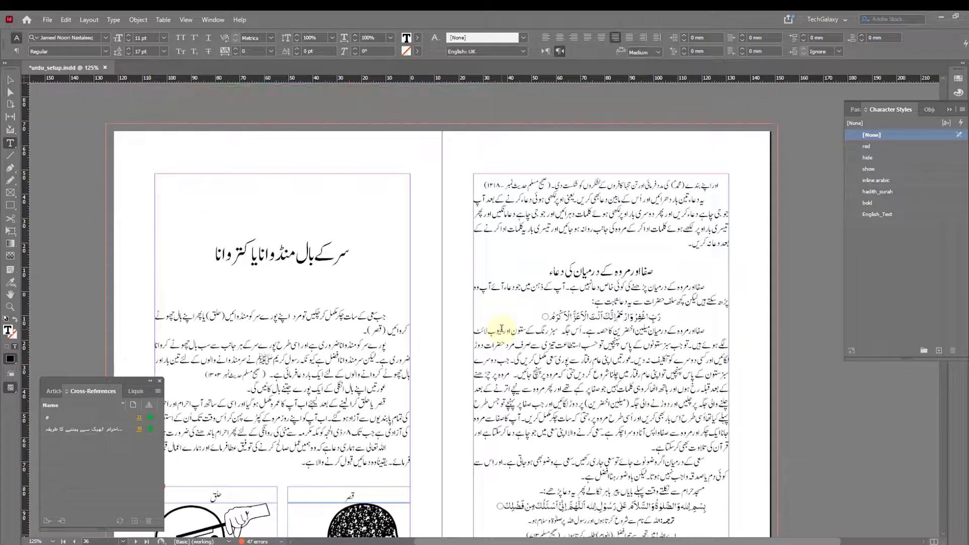
pyautogui.scroll(-5, 501, 329)
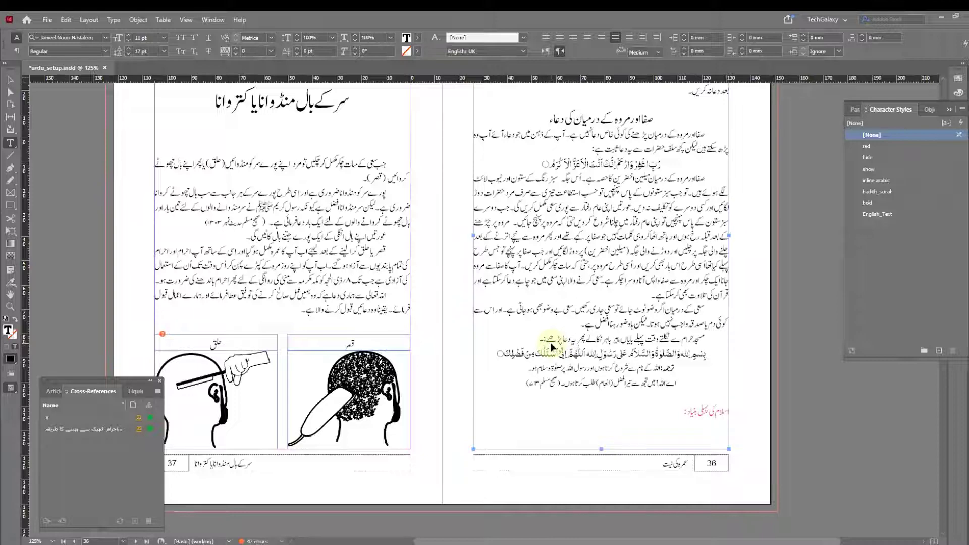
pyautogui.hotkey('ctrl', 'j')
pyautogui.write('21')
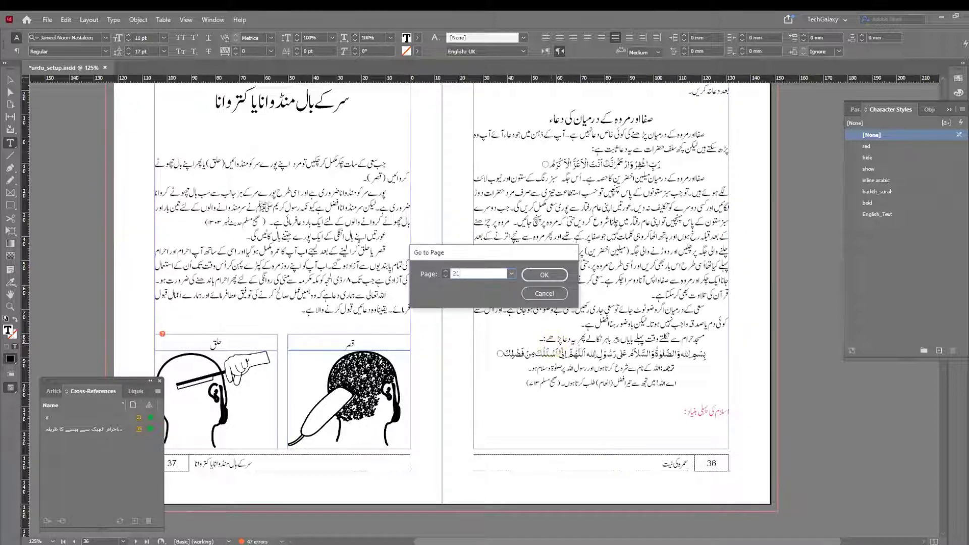
pyautogui.press('Return')
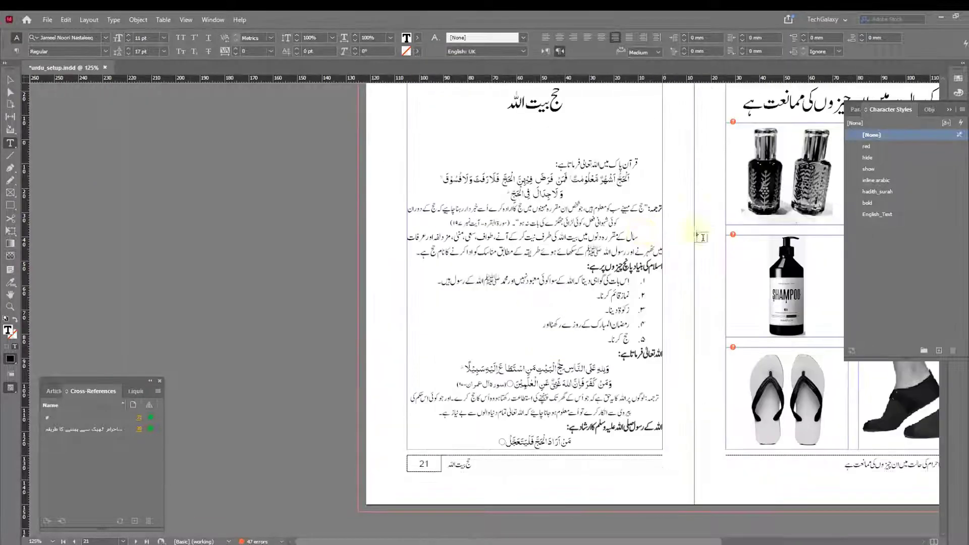
pyautogui.click(10, 80)
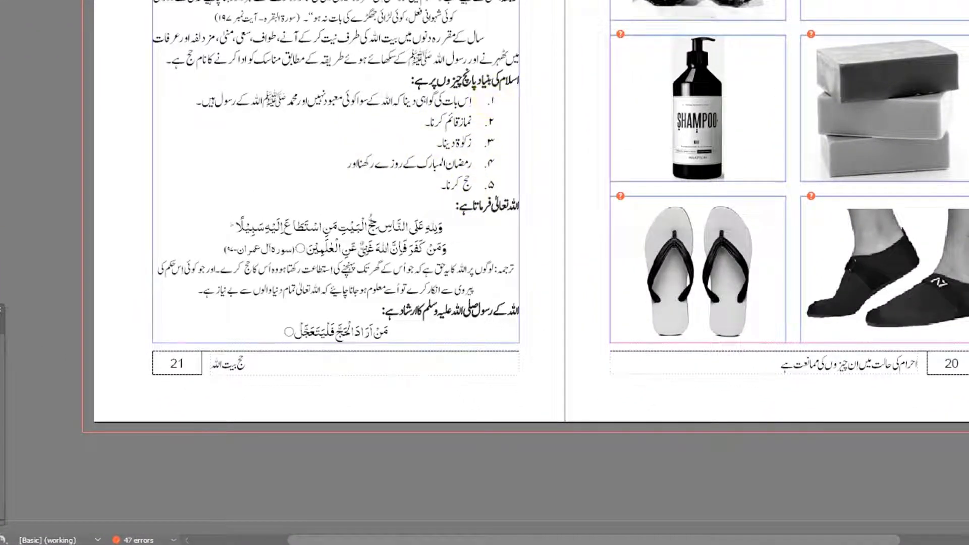
pyautogui.click(451, 143)
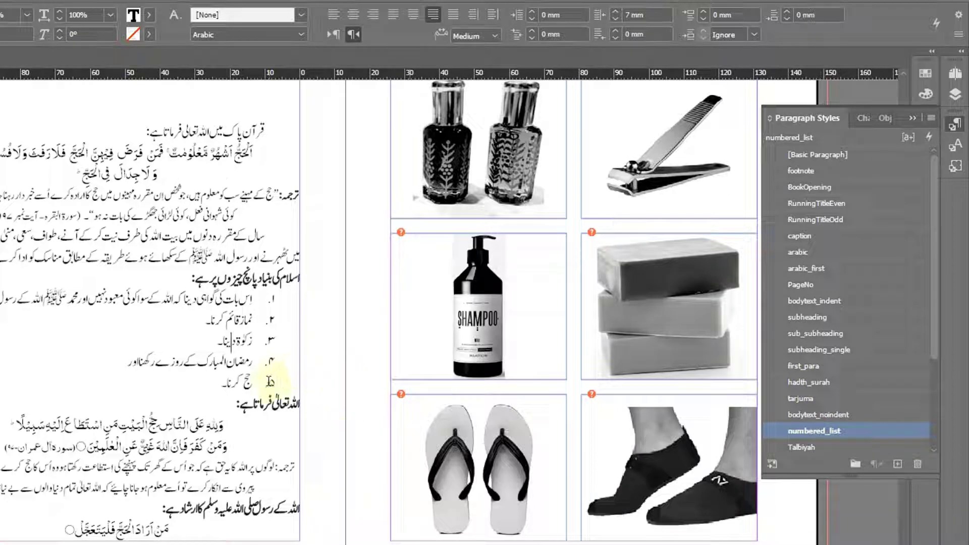
pyautogui.moveTo(258, 300); pyautogui.dragTo(1, 296)
pyautogui.click(1, 293)
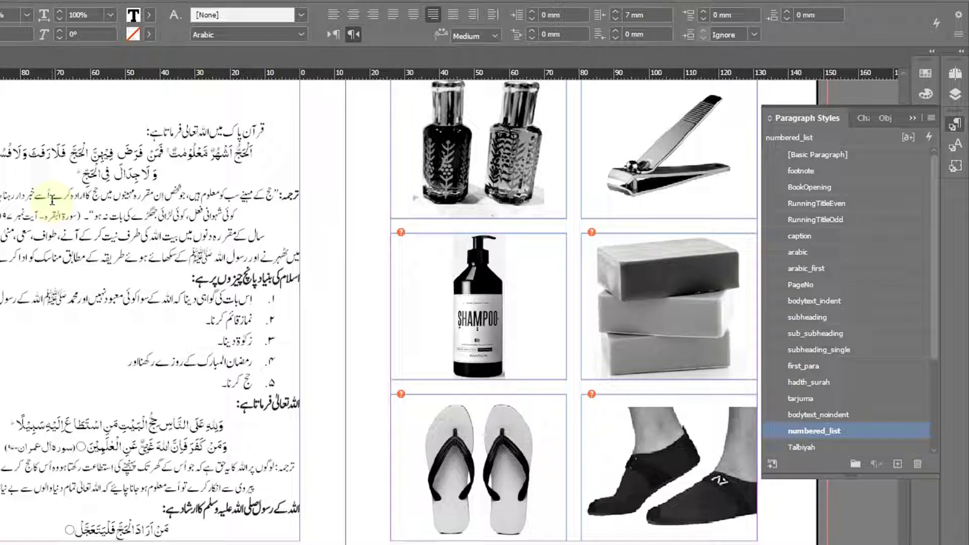
# Step: Return to page 36 and place the text cursor at the end of the red line below the last paragraph
pyautogui.hotkey('ctrl', 'j')
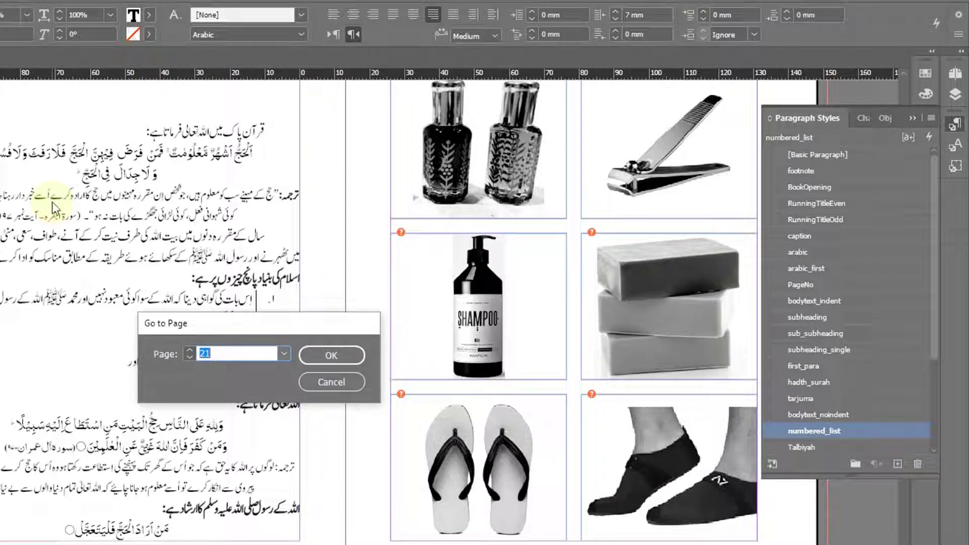
pyautogui.write('36')
pyautogui.press('Return')
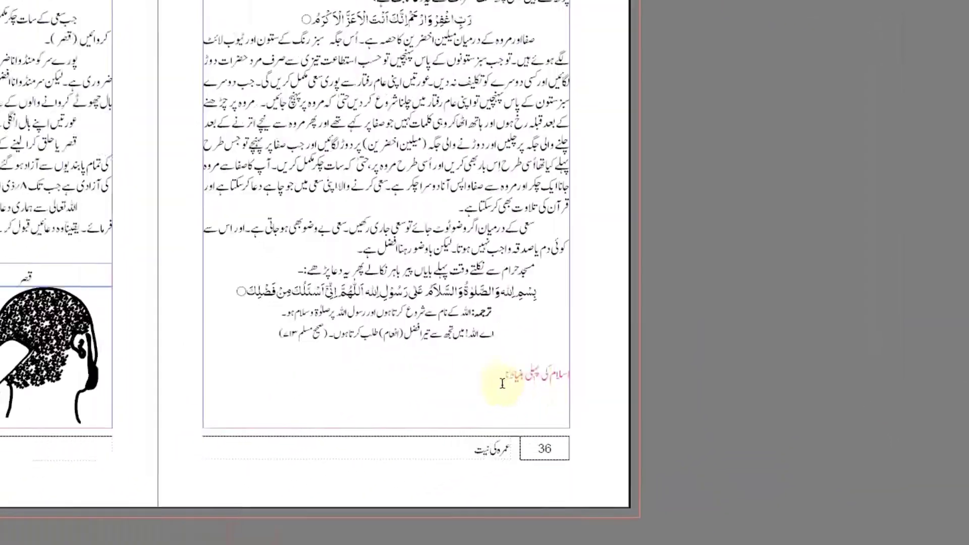
pyautogui.click(479, 373)
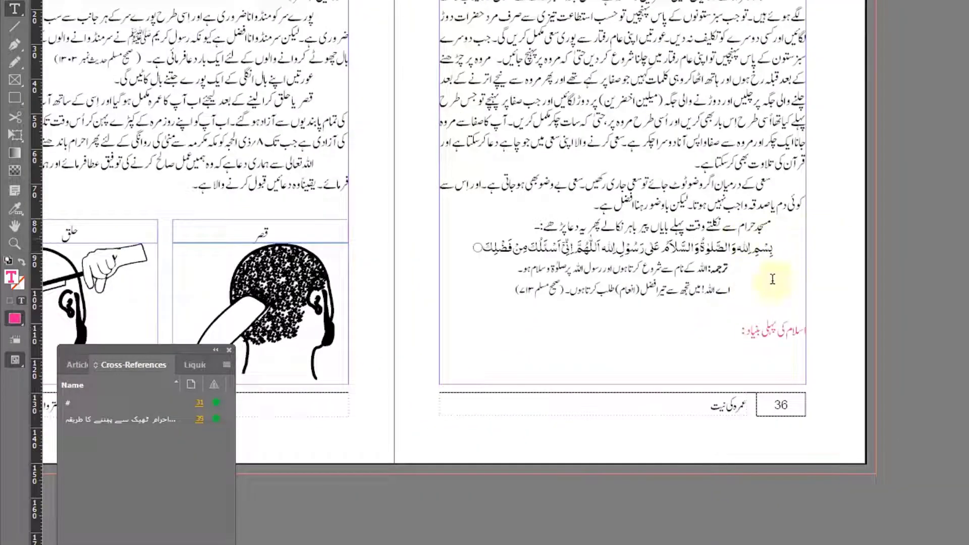
# Step: Start a new cross-reference with the first numbered_list paragraph as its destination, and move the dialog clear of the page text
pyautogui.click(226, 366)
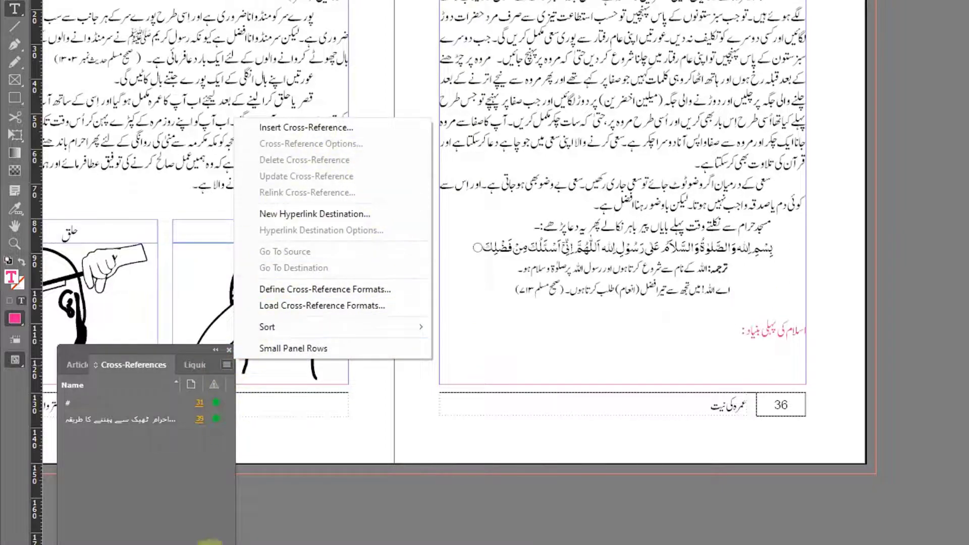
pyautogui.click(200, 529)
pyautogui.click(193, 516)
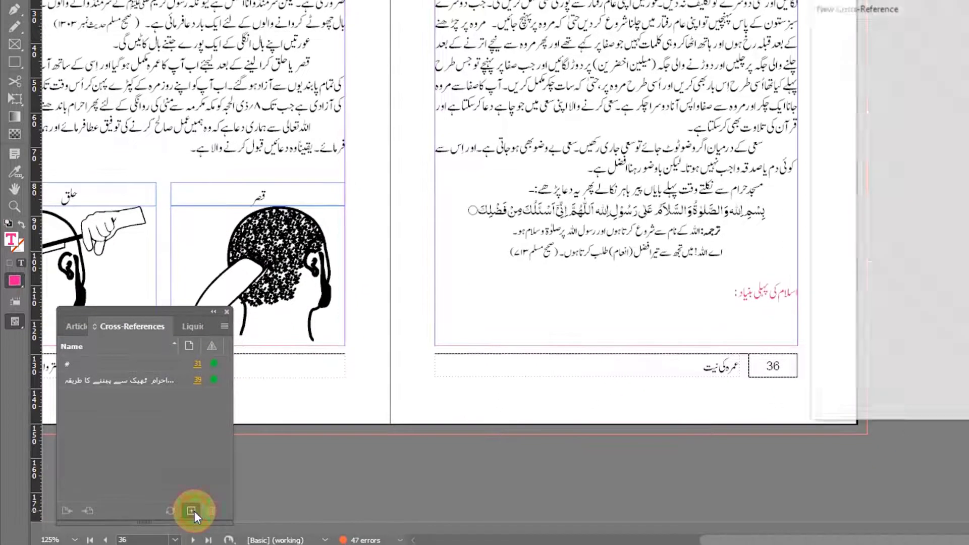
pyautogui.moveTo(959, 6); pyautogui.dragTo(243, 0)
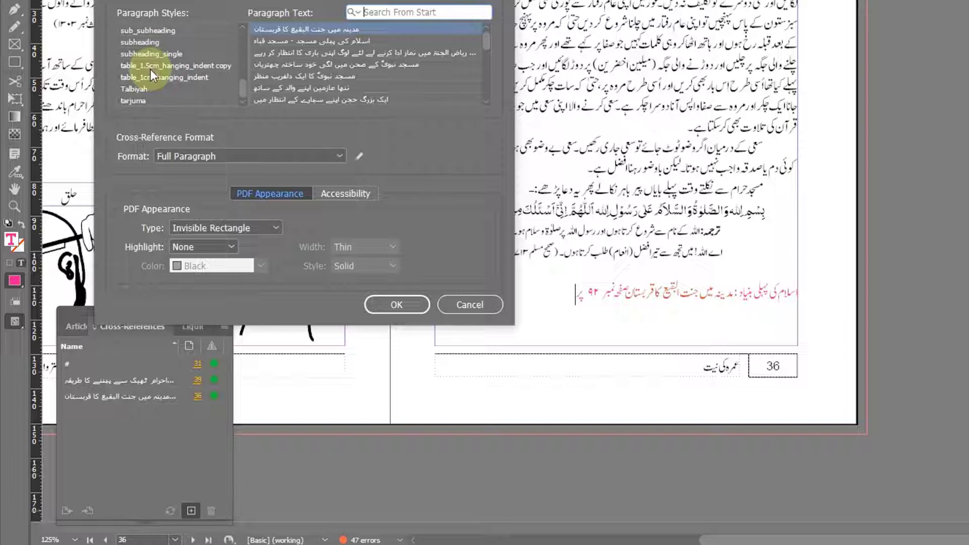
pyautogui.moveTo(242, 93); pyautogui.dragTo(241, 76)
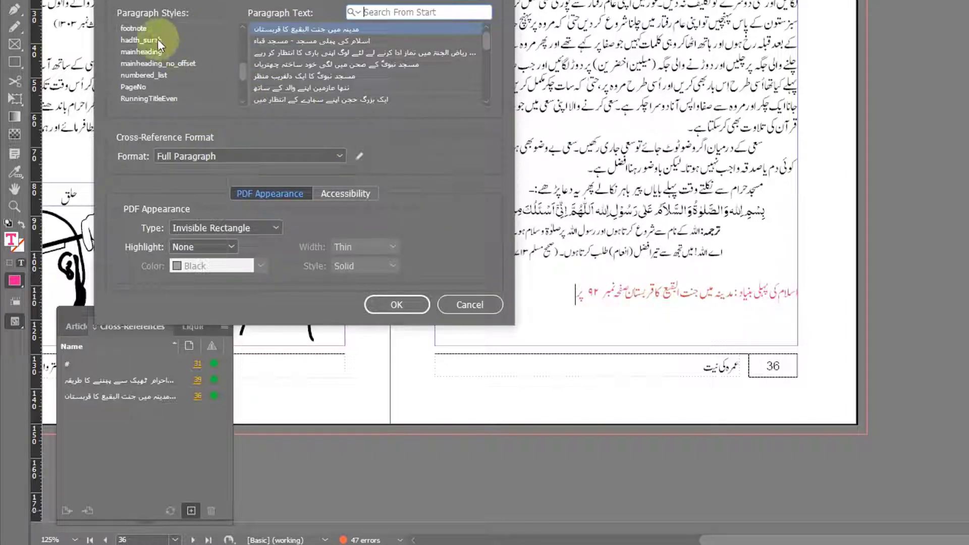
pyautogui.click(138, 76)
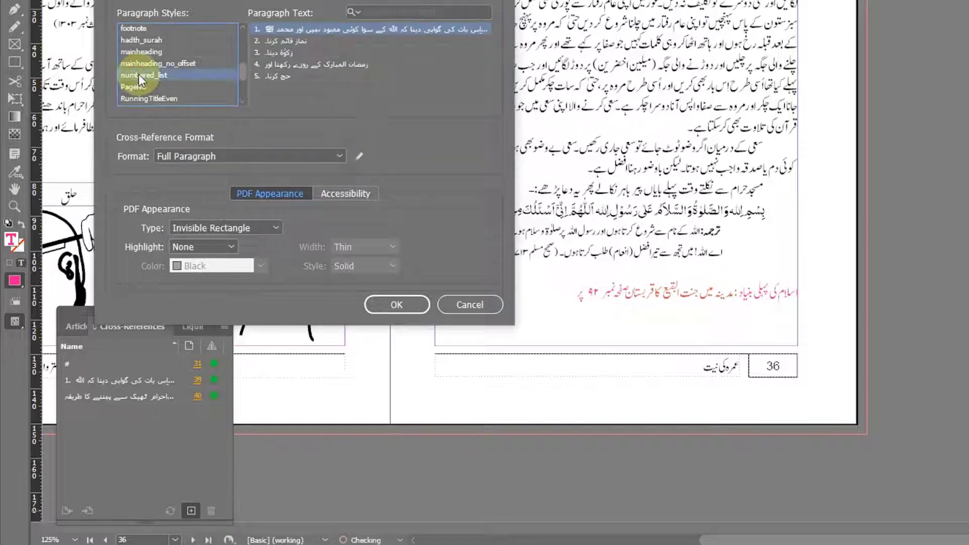
pyautogui.moveTo(349, 0); pyautogui.dragTo(968, 0)
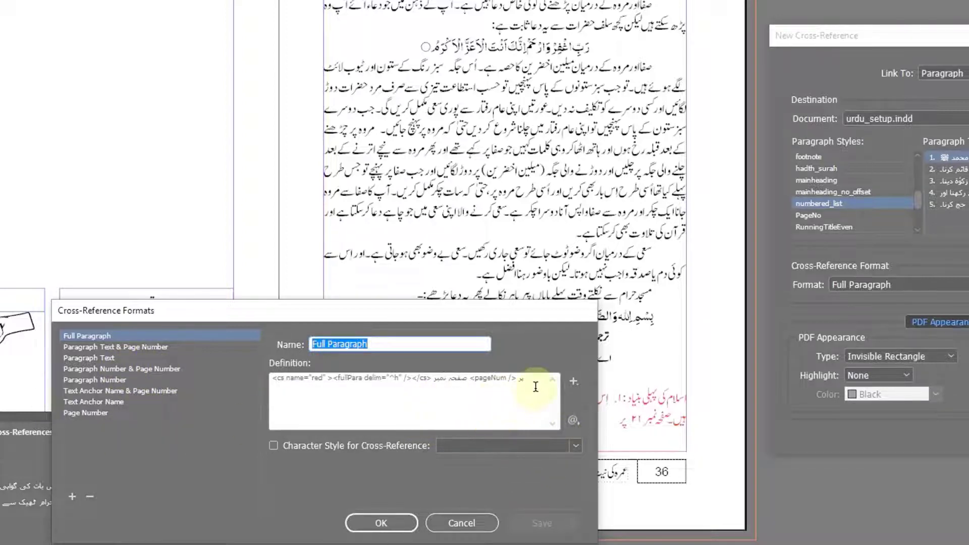
# Step: Switch to the Notepad notes and copy the Full Paragraph code <fullPara />
pyautogui.moveTo(275, 377); pyautogui.dragTo(563, 390)
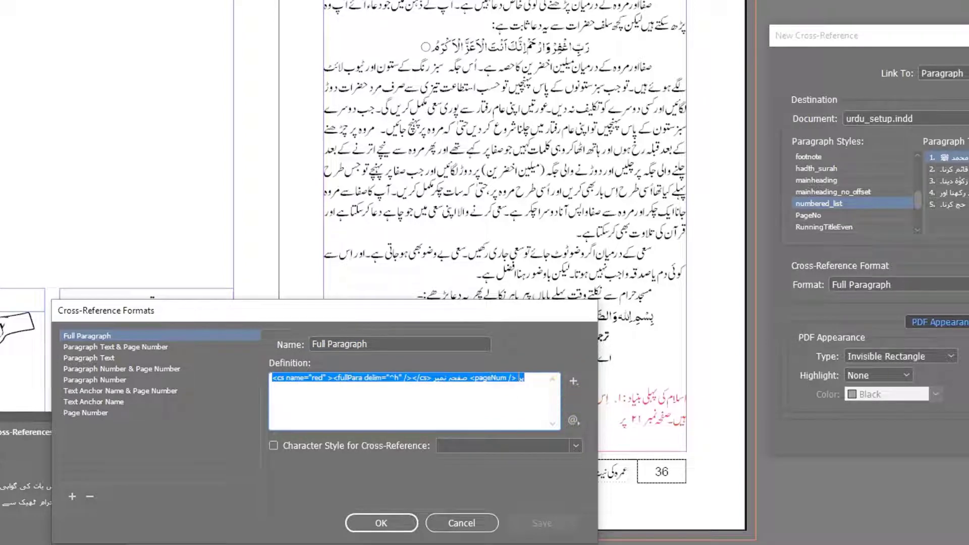
pyautogui.hotkey('alt', 'Tab')
pyautogui.click(821, 463)
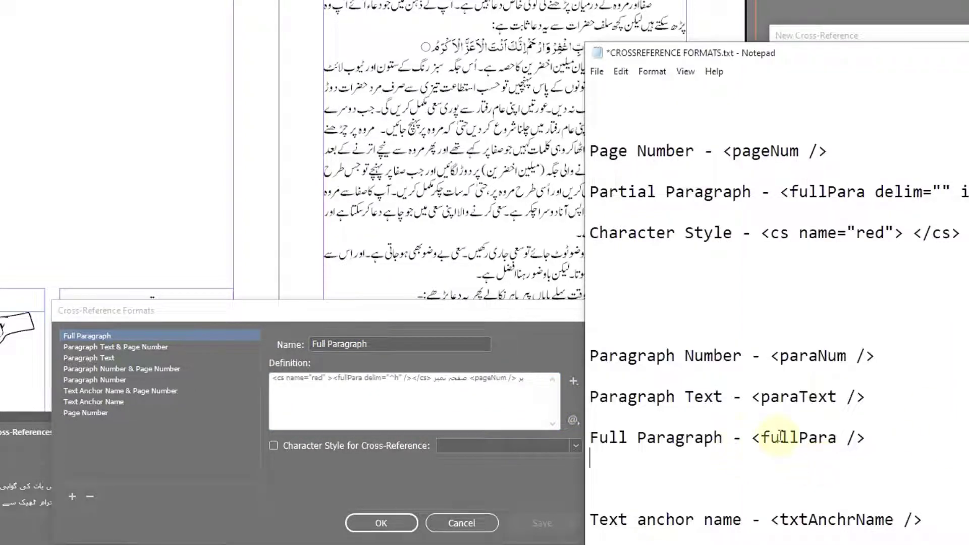
pyautogui.moveTo(752, 438); pyautogui.dragTo(869, 447)
pyautogui.hotkey('ctrl', 'c')
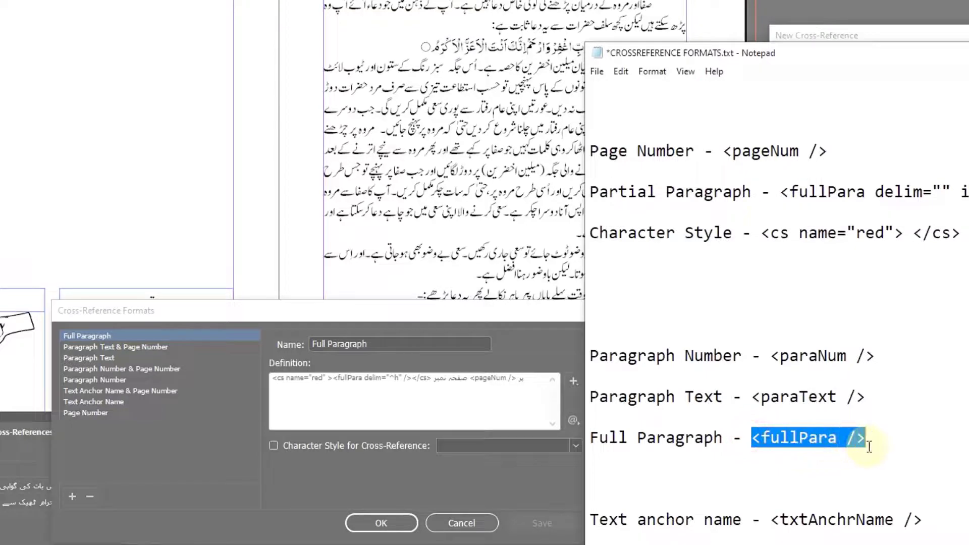
# Step: Back in InDesign, replace the whole Full Paragraph format definition with <fullPara /> and apply it
pyautogui.hotkey('alt', 'Tab')
pyautogui.moveTo(536, 381); pyautogui.dragTo(245, 357)
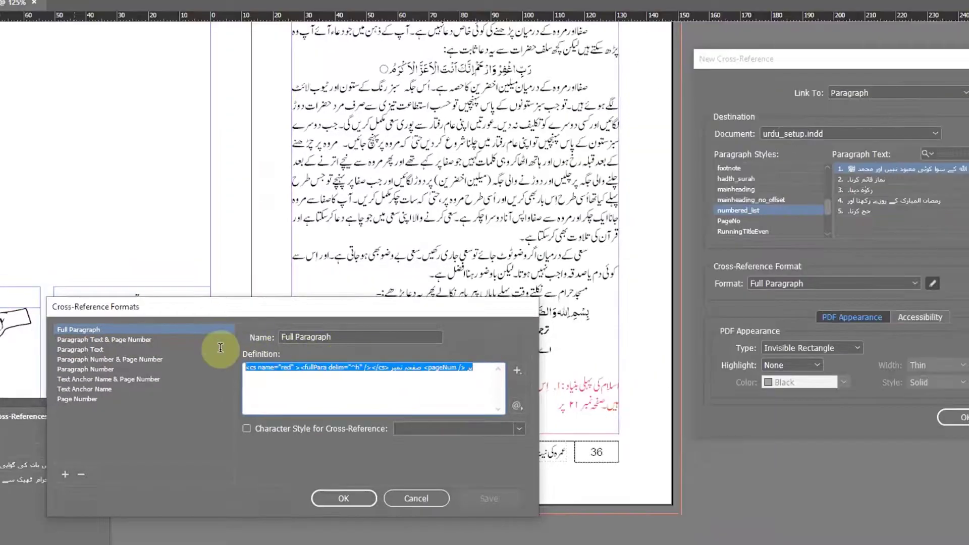
pyautogui.hotkey('ctrl', 'v')
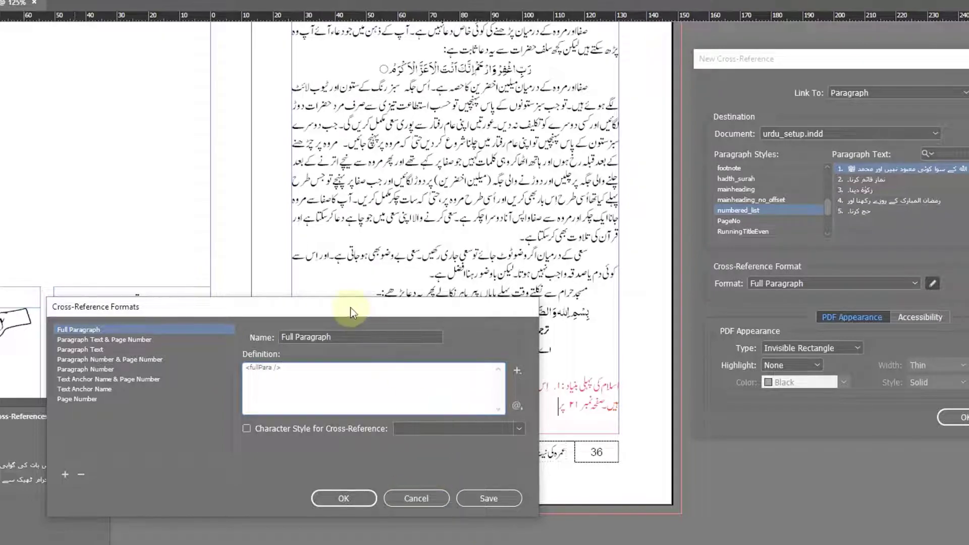
pyautogui.moveTo(350, 308); pyautogui.dragTo(464, 239)
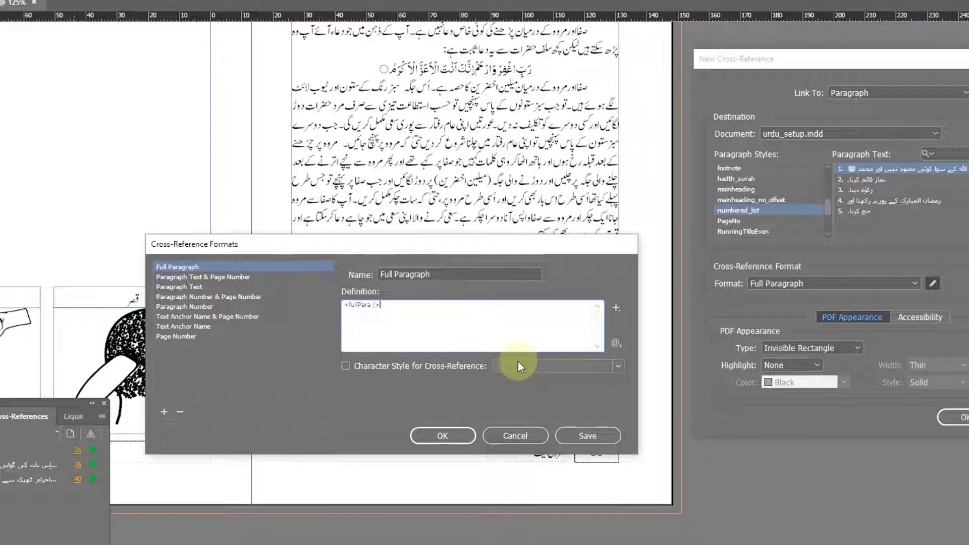
pyautogui.click(445, 437)
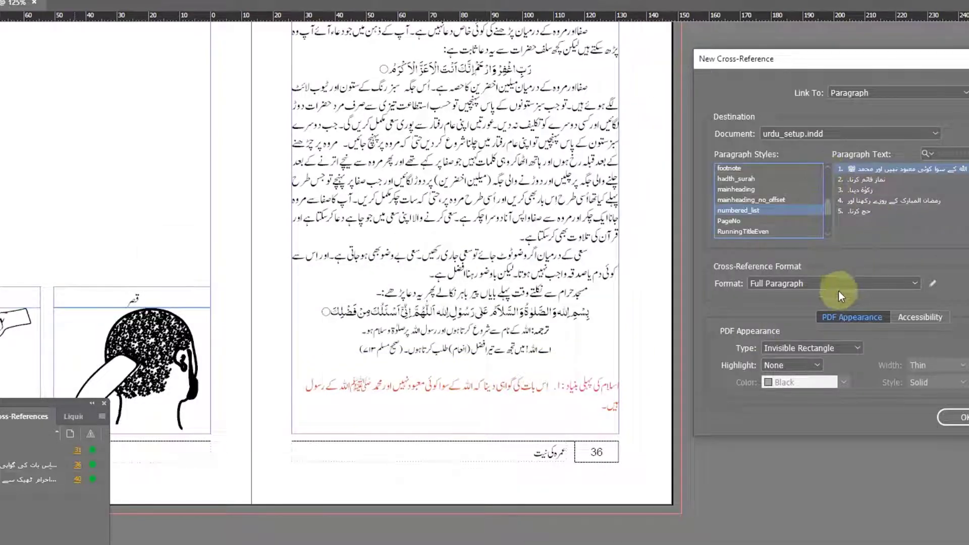
# Step: Review the Full Paragraph format definition once more and insert the cross-reference on page 36
pyautogui.click(932, 286)
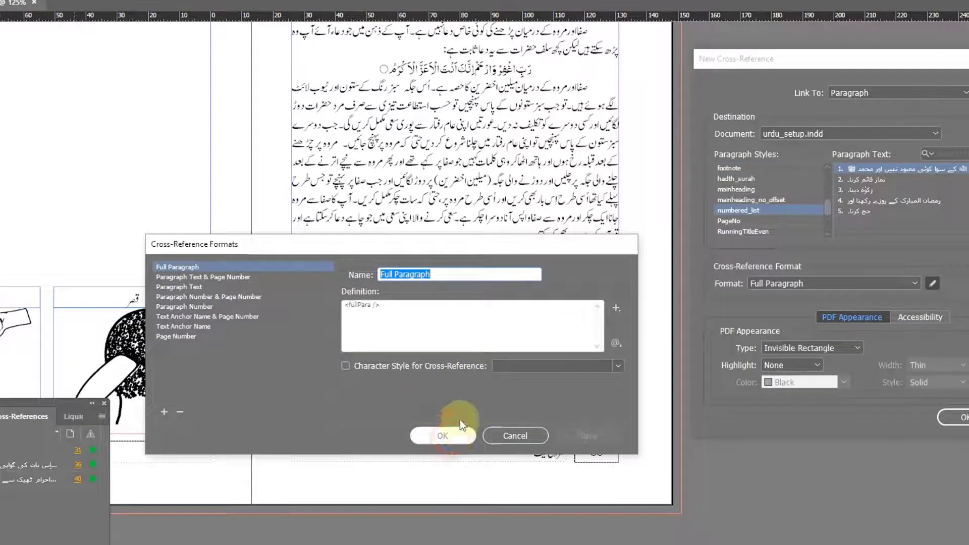
pyautogui.click(454, 436)
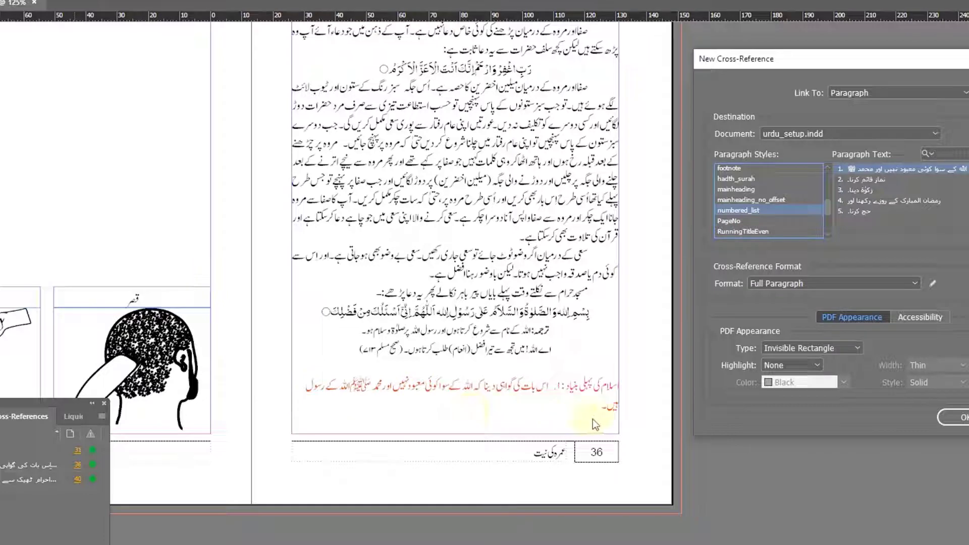
pyautogui.click(959, 430)
# Step: Compare the inserted reference with the first numbered item on page 21, including its number, and return to page 36
pyautogui.hotkey('ctrl', 'j')
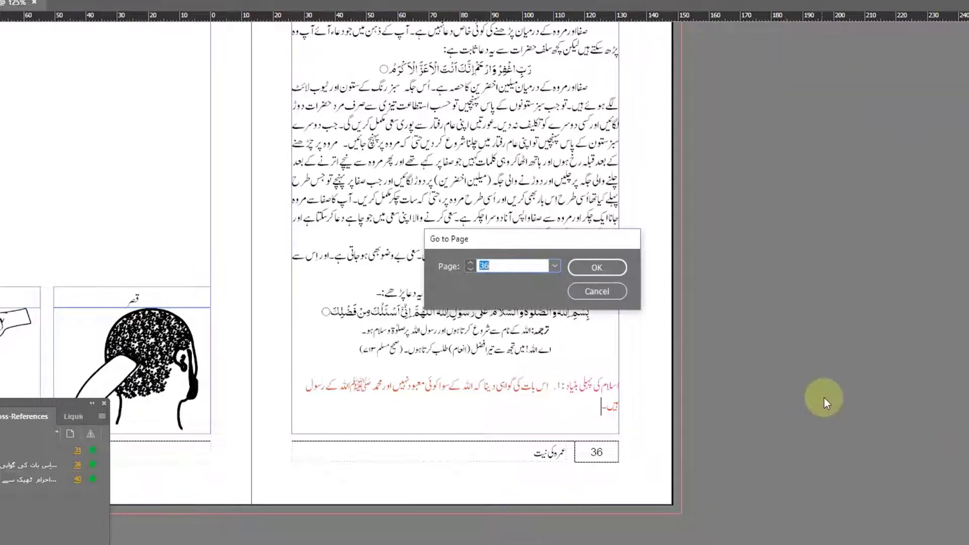
pyautogui.write('21')
pyautogui.press('Return')
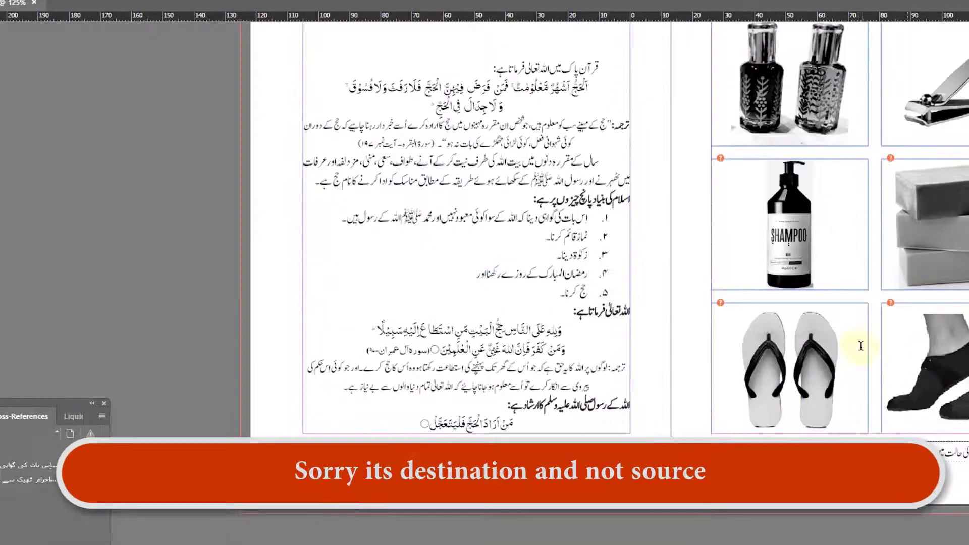
pyautogui.click(607, 216)
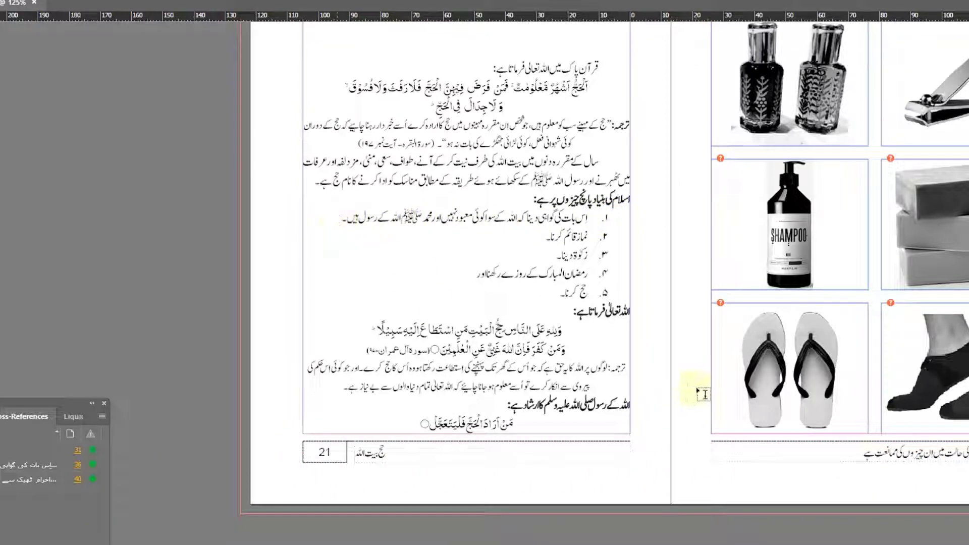
pyautogui.hotkey('ctrl', 'j')
pyautogui.write('36')
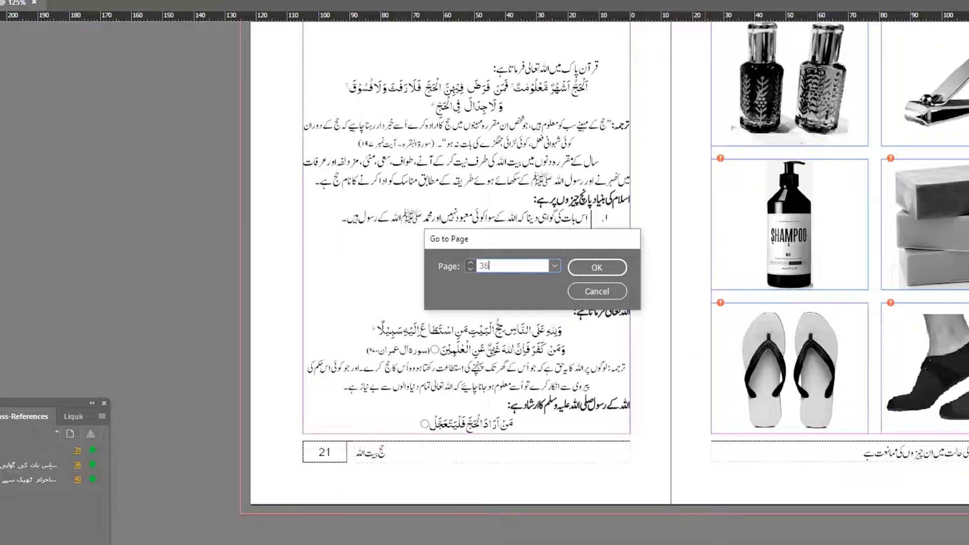
pyautogui.press('Return')
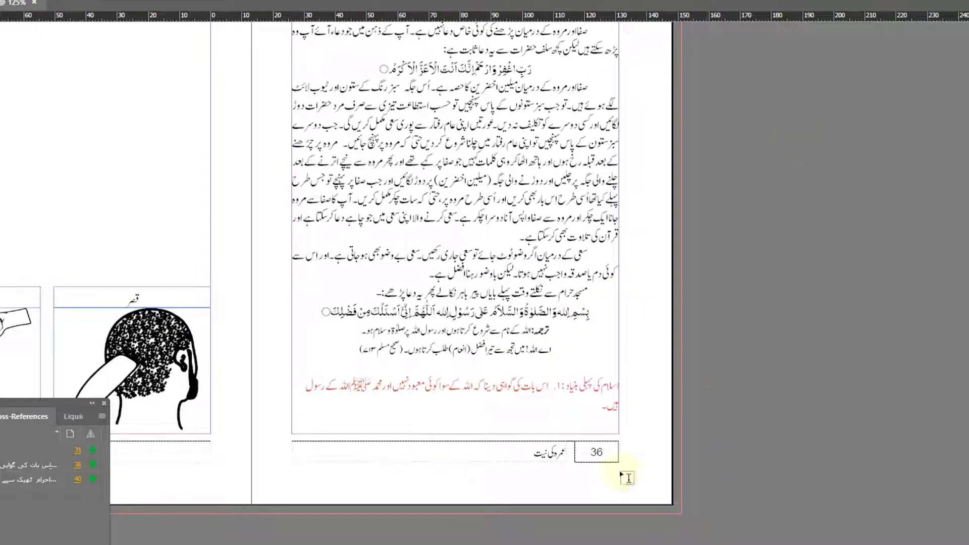
# Step: Edit the page 36 cross-reference and replace the whole Full Paragraph format definition with the Paragraph Number building block <paraNum/>
pyautogui.click(474, 387)
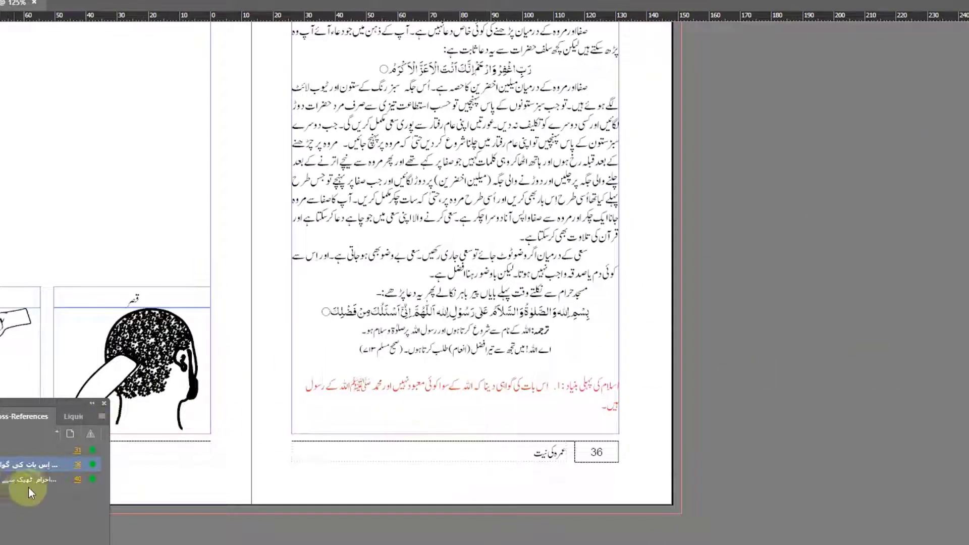
pyautogui.doubleClick(16, 464)
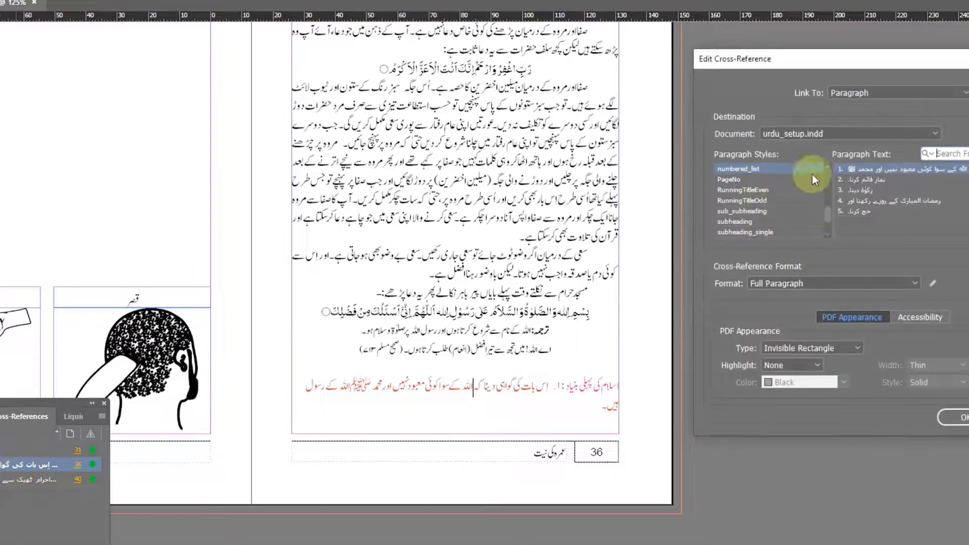
pyautogui.click(933, 284)
pyautogui.click(446, 318)
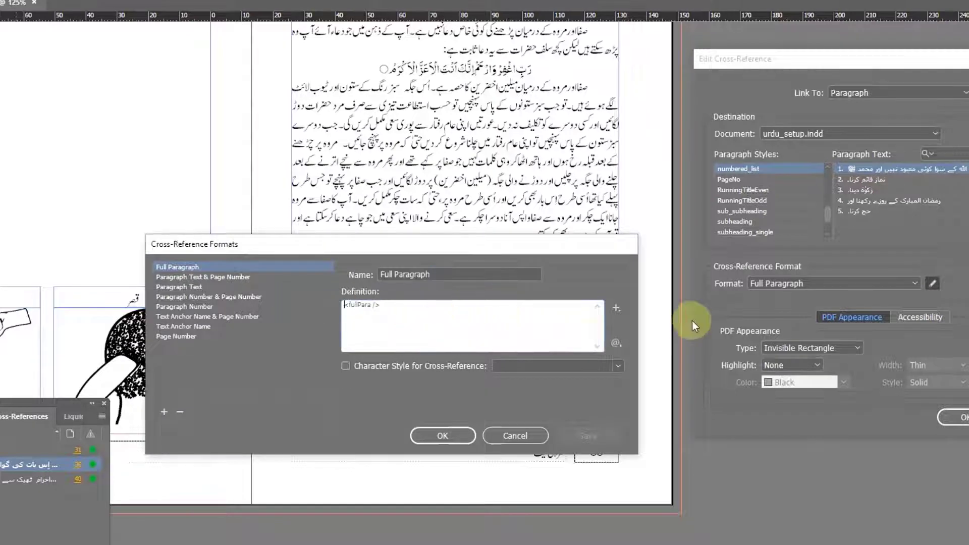
pyautogui.hotkey('ctrl', 'a')
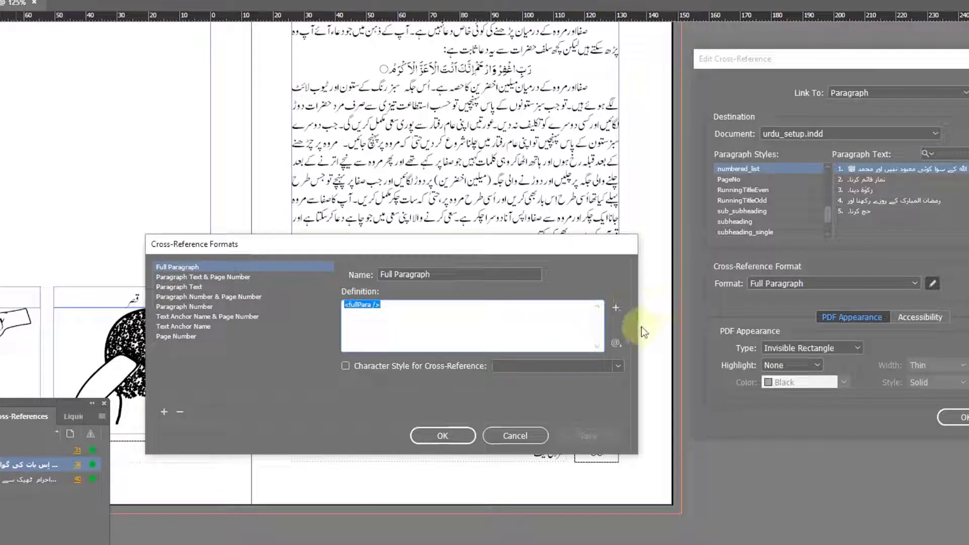
pyautogui.click(617, 307)
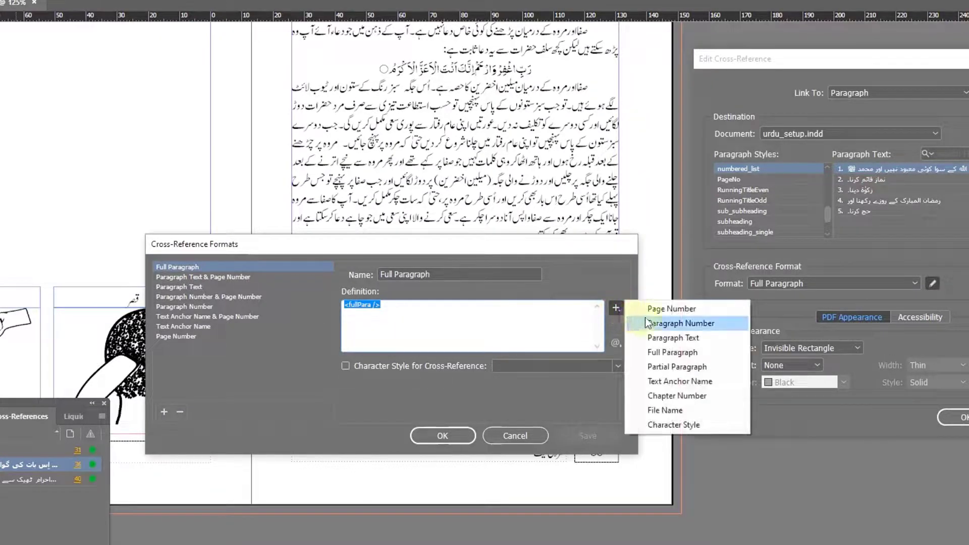
pyautogui.click(665, 325)
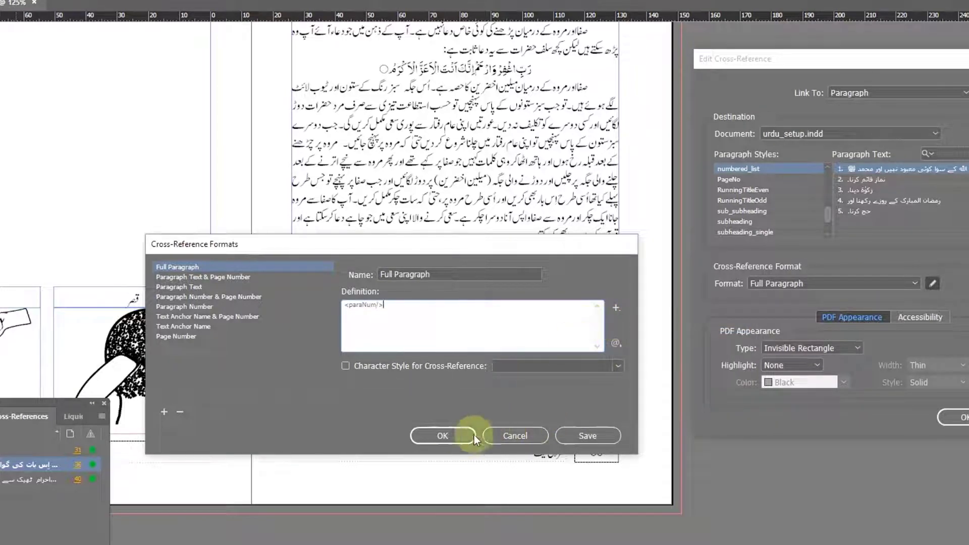
pyautogui.click(443, 436)
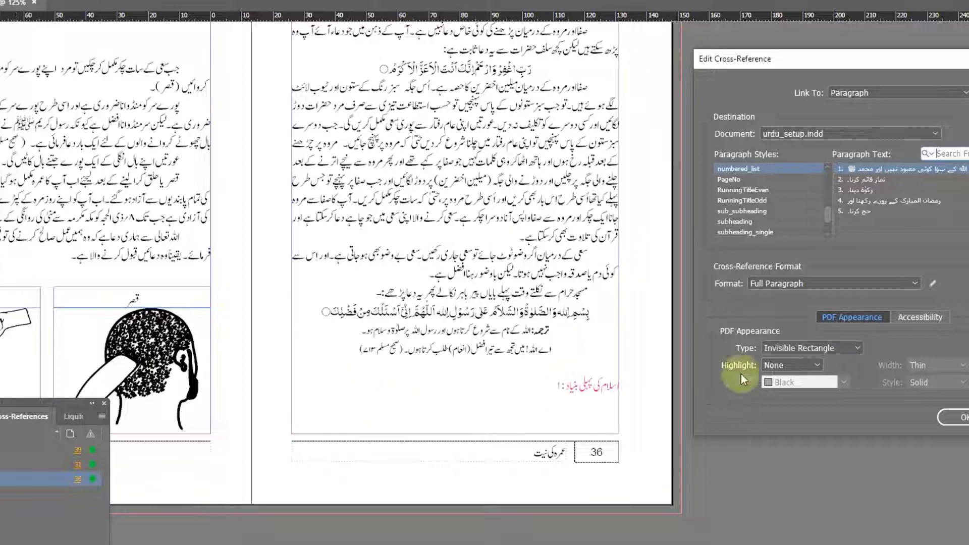
# Step: Replace the format definition with the Paragraph Text building block <paraText/> and apply it to the page 36 cross-reference
pyautogui.click(930, 286)
pyautogui.click(561, 317)
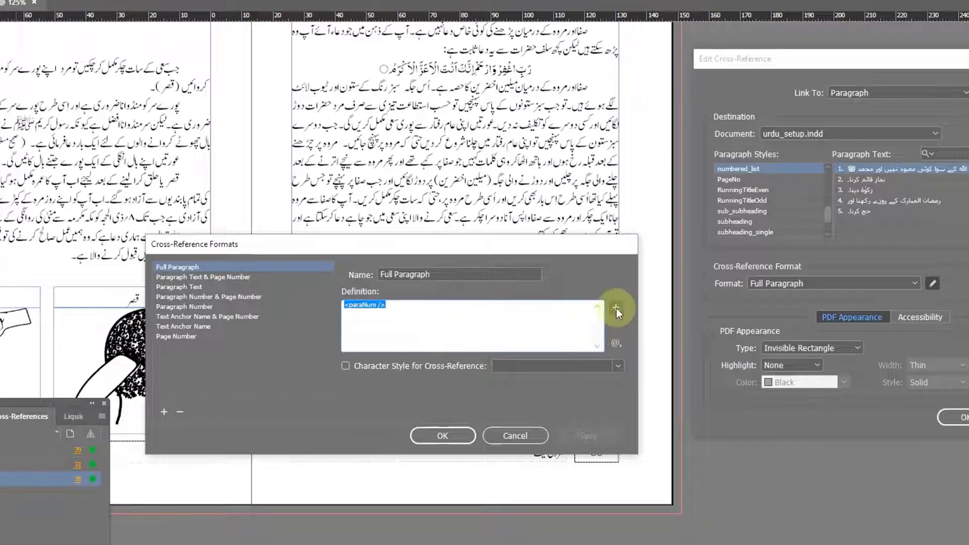
pyautogui.click(616, 309)
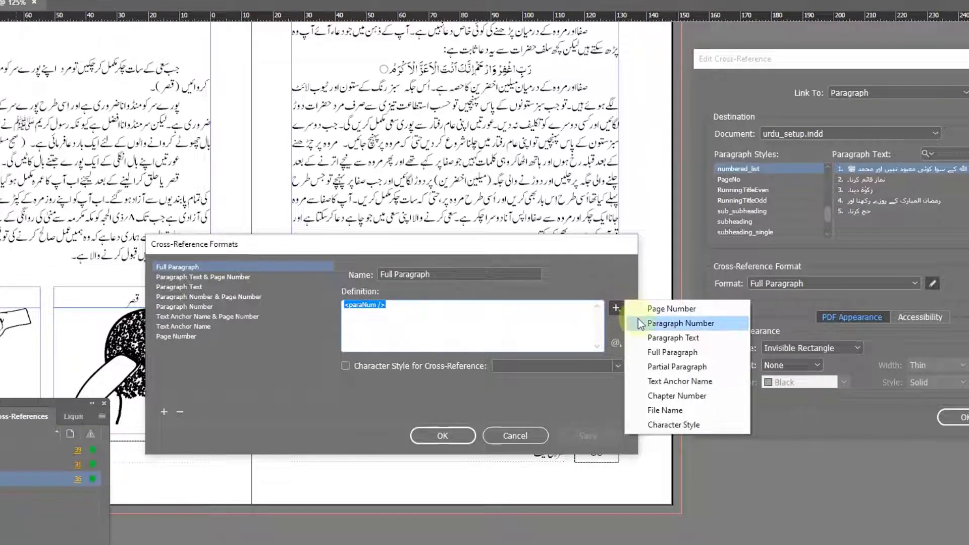
pyautogui.click(672, 338)
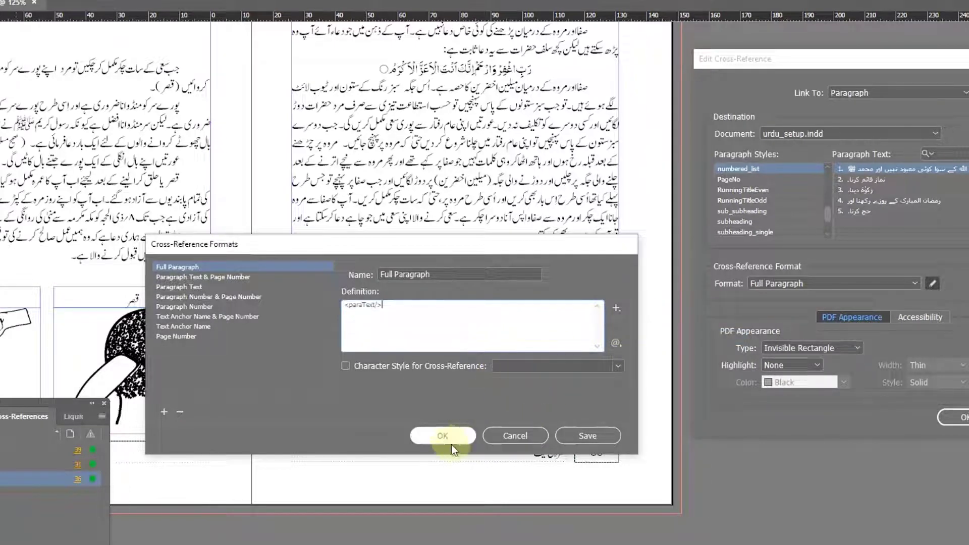
pyautogui.click(444, 434)
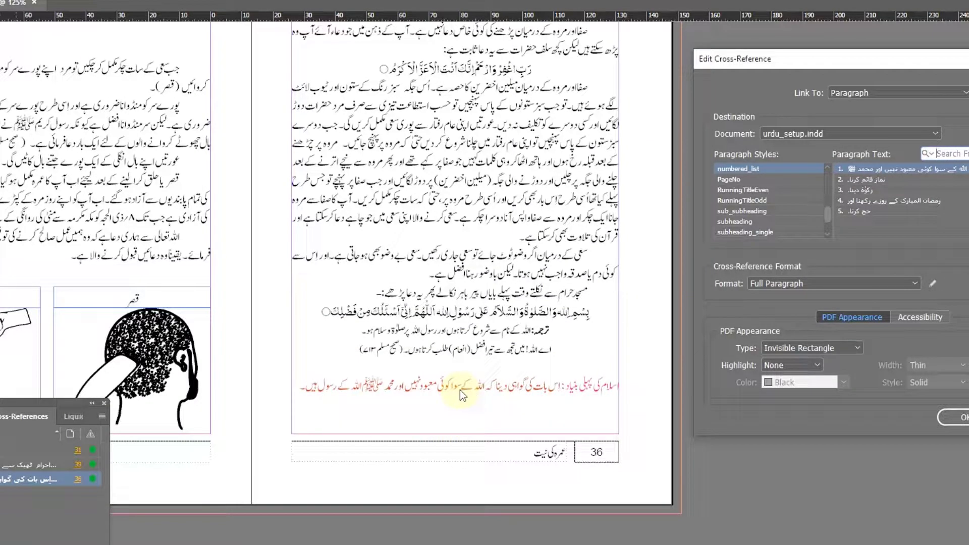
pyautogui.click(956, 418)
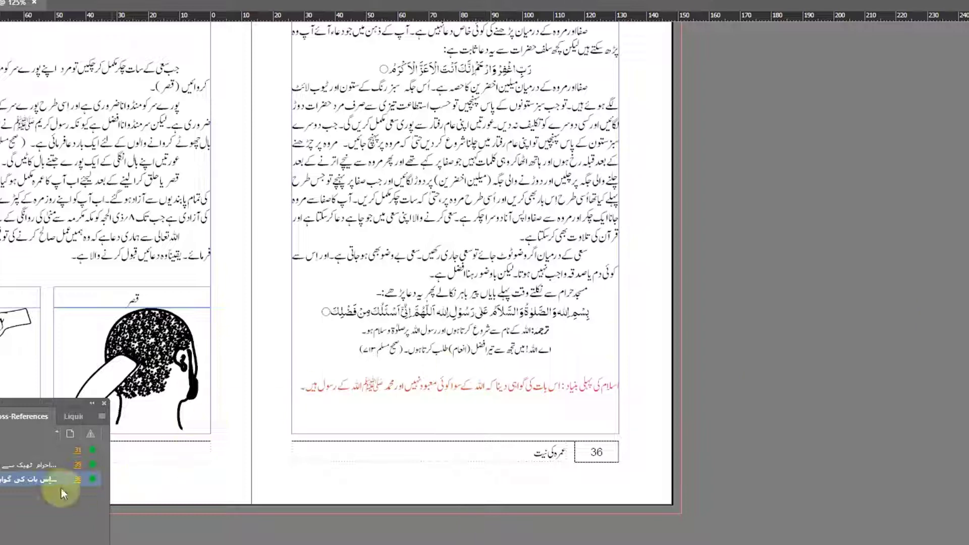
# Step: Reopen the page 36 cross-reference and review the definition of its Full Paragraph format without editing it
pyautogui.click(34, 480)
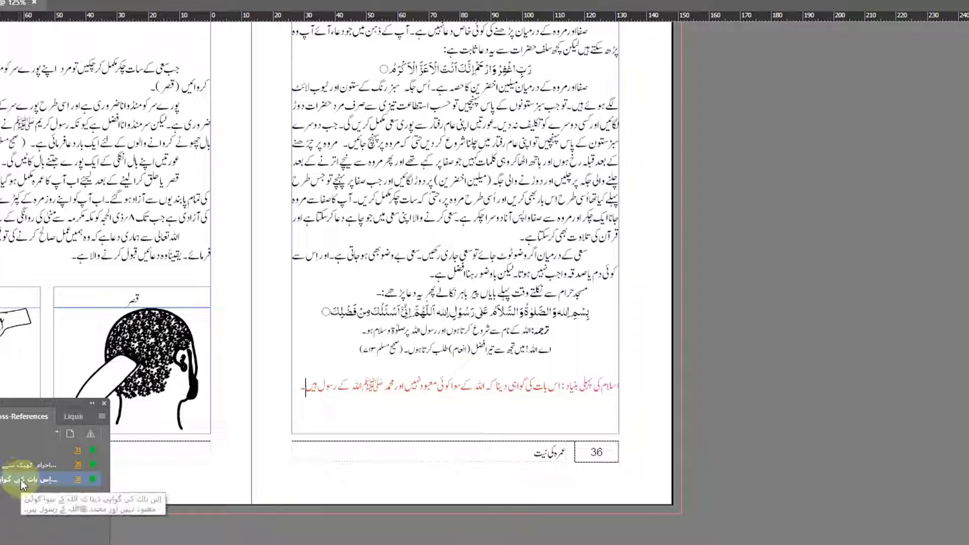
pyautogui.doubleClick(19, 481)
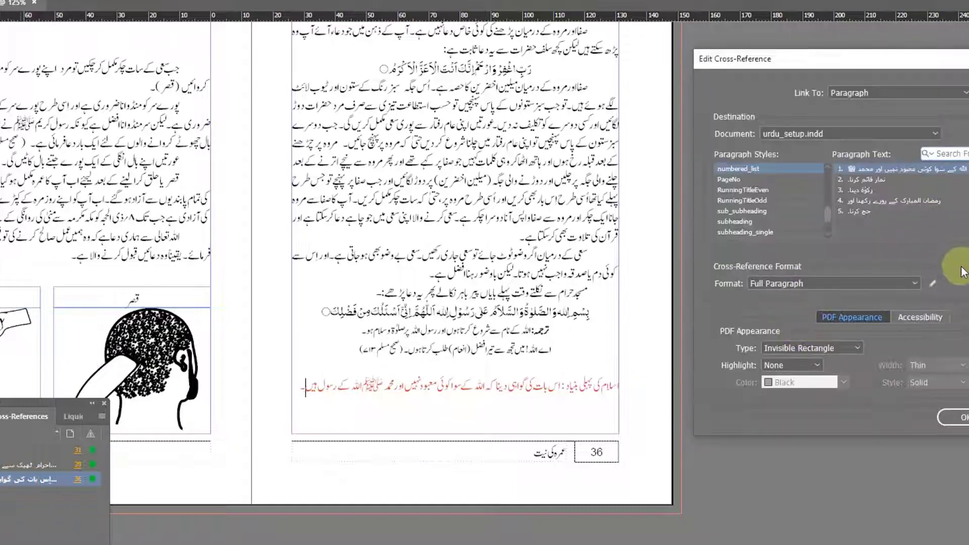
pyautogui.click(932, 283)
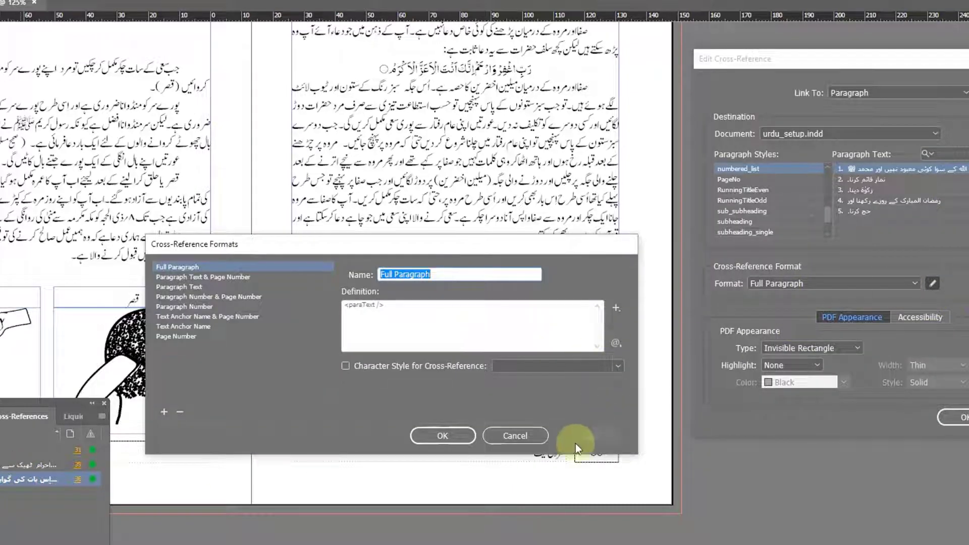
pyautogui.click(511, 436)
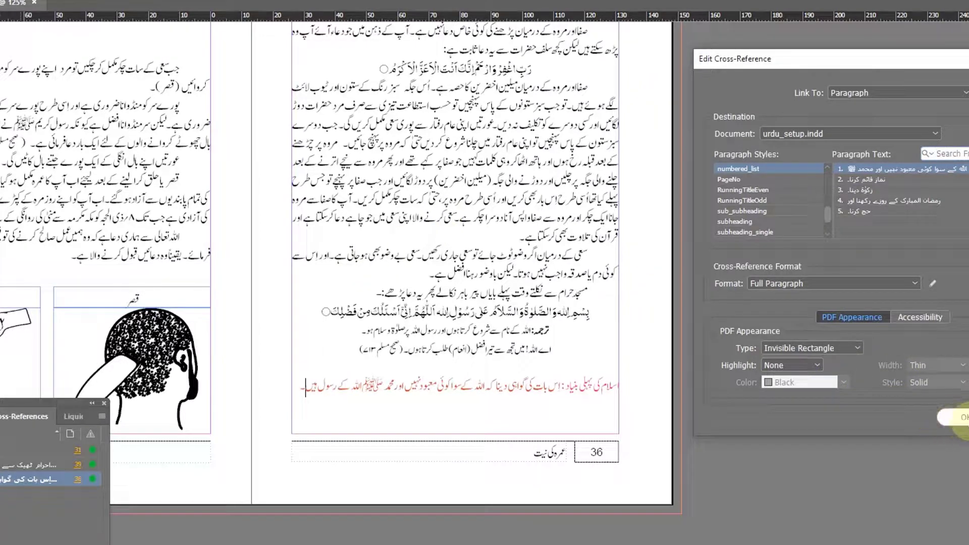
pyautogui.click(961, 418)
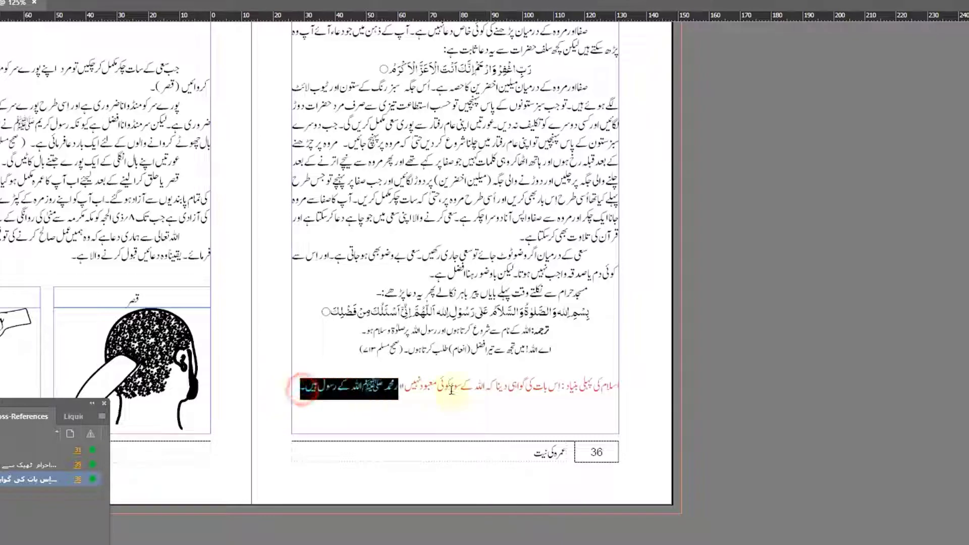
# Step: Remove the red character style from the inserted reference text on page 36 by applying [None]
pyautogui.moveTo(570, 394); pyautogui.dragTo(568, 387)
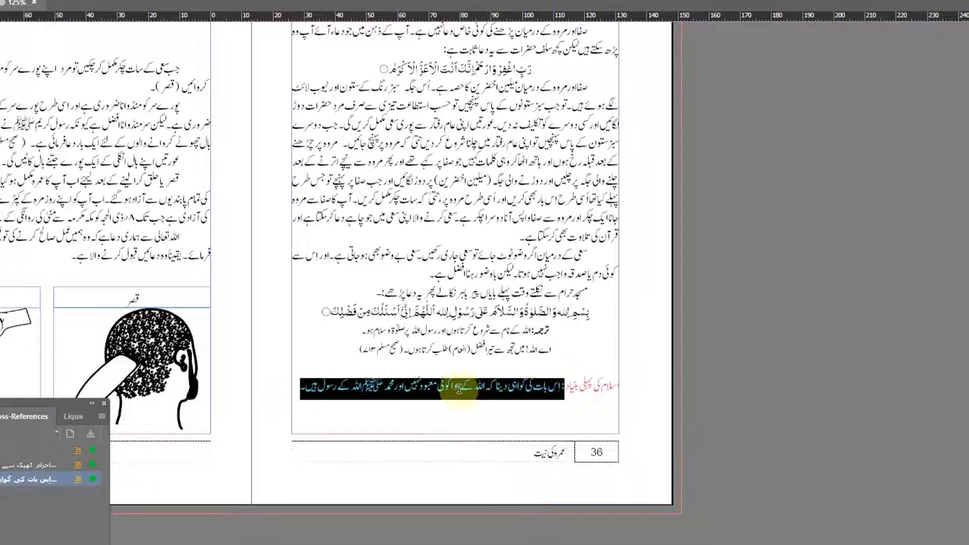
pyautogui.click(314, 390)
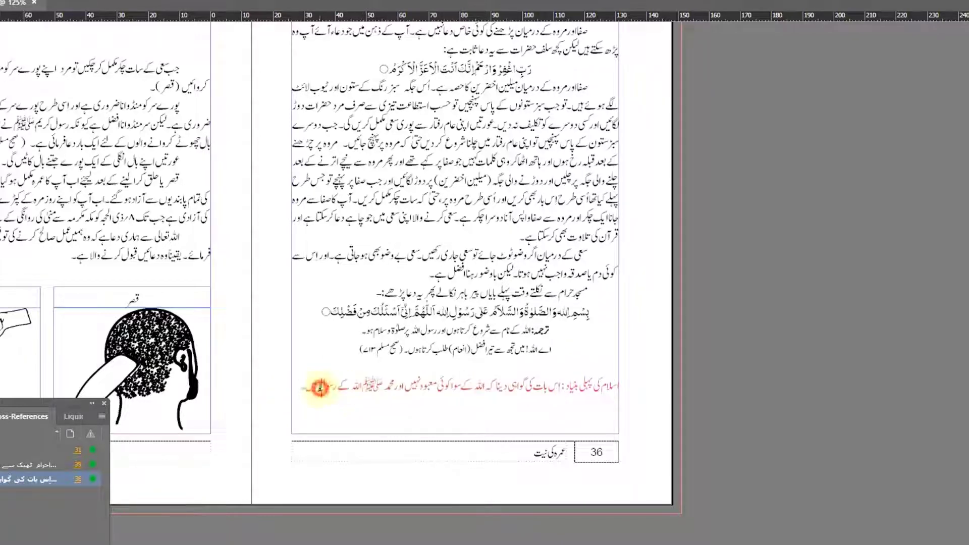
pyautogui.moveTo(302, 390); pyautogui.dragTo(565, 387)
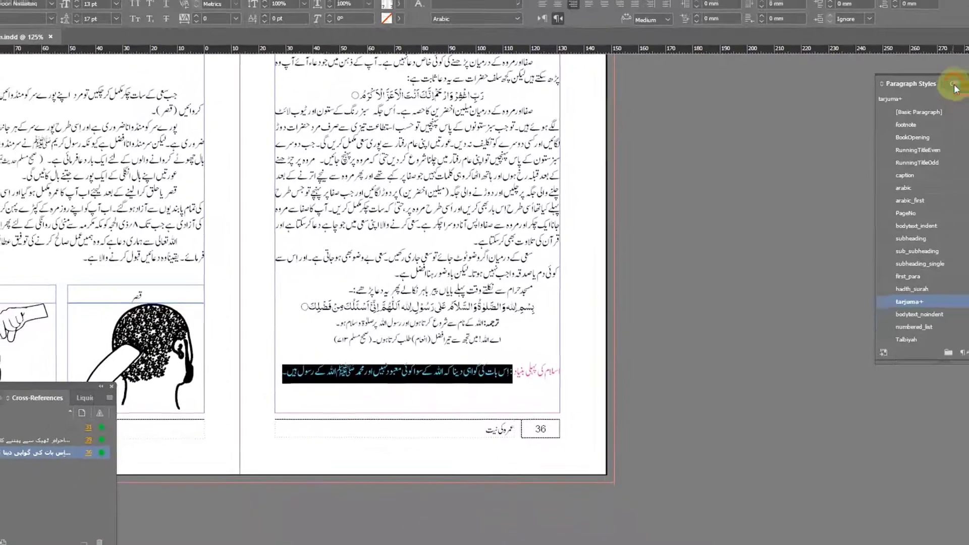
pyautogui.click(930, 91)
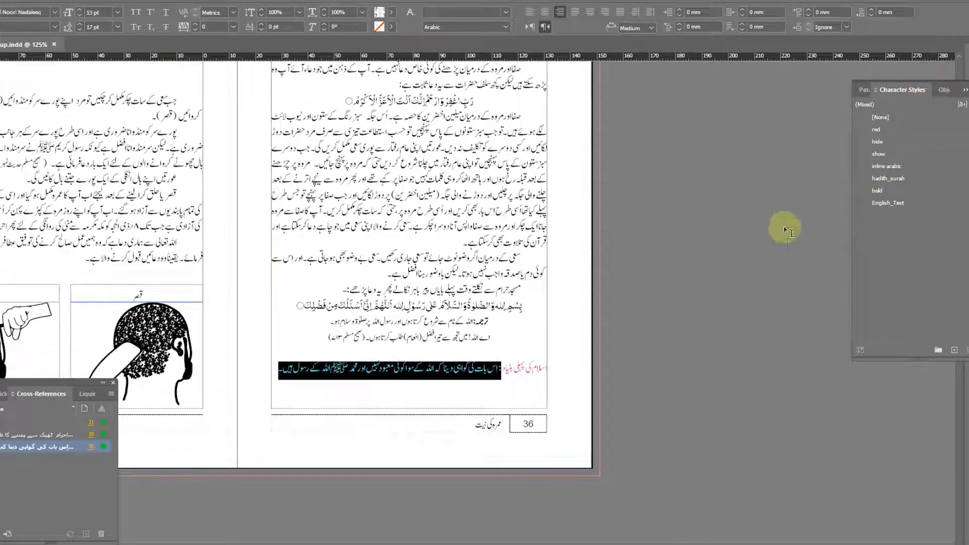
pyautogui.click(450, 374)
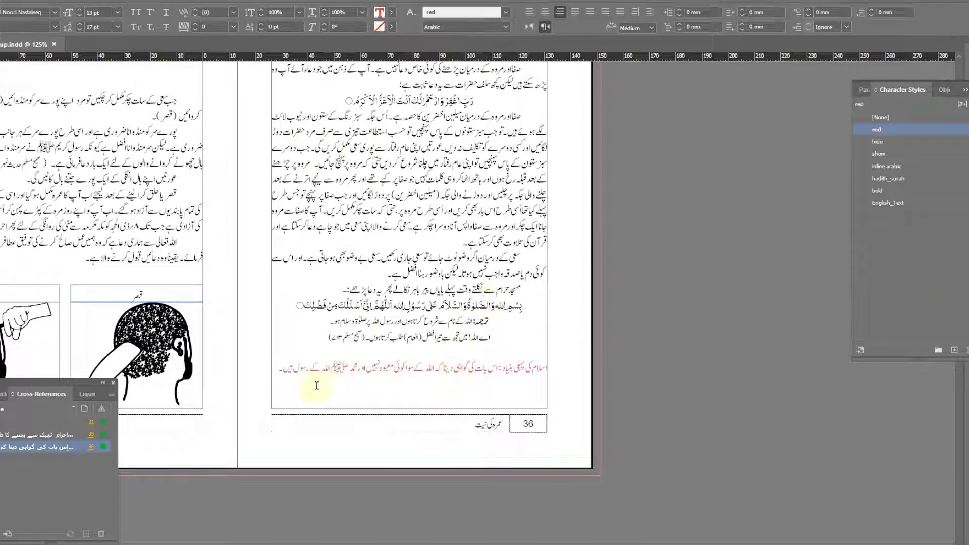
pyautogui.moveTo(276, 371); pyautogui.dragTo(497, 360)
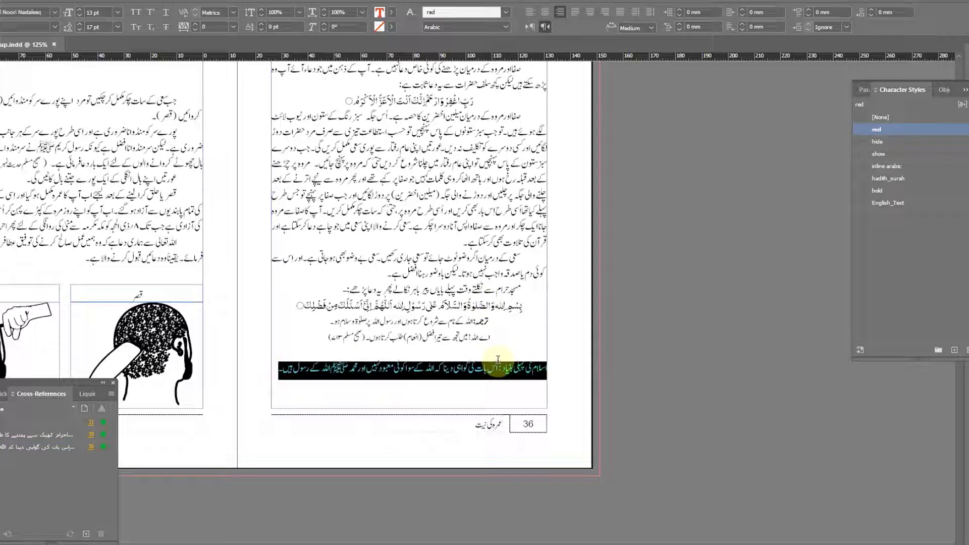
pyautogui.click(881, 117)
pyautogui.click(477, 379)
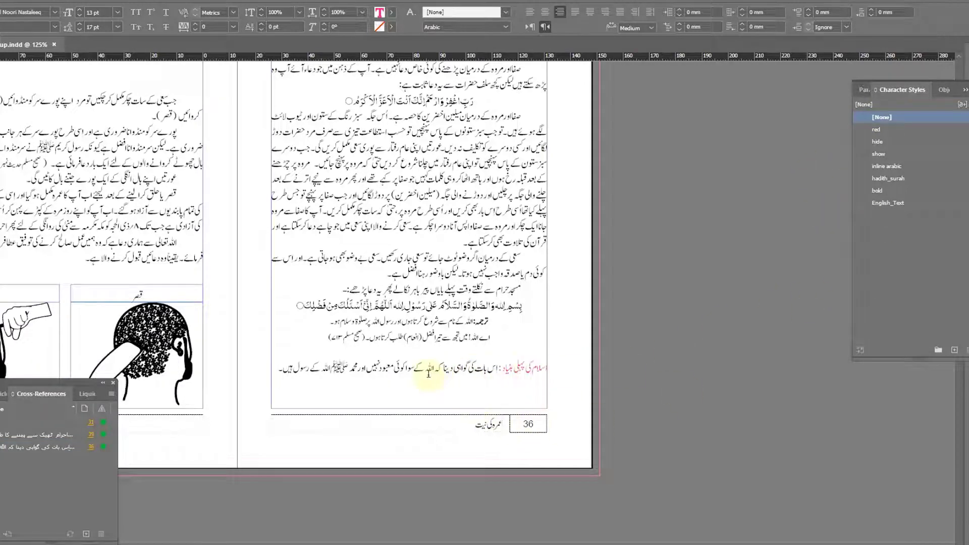
pyautogui.moveTo(477, 369); pyautogui.dragTo(310, 367)
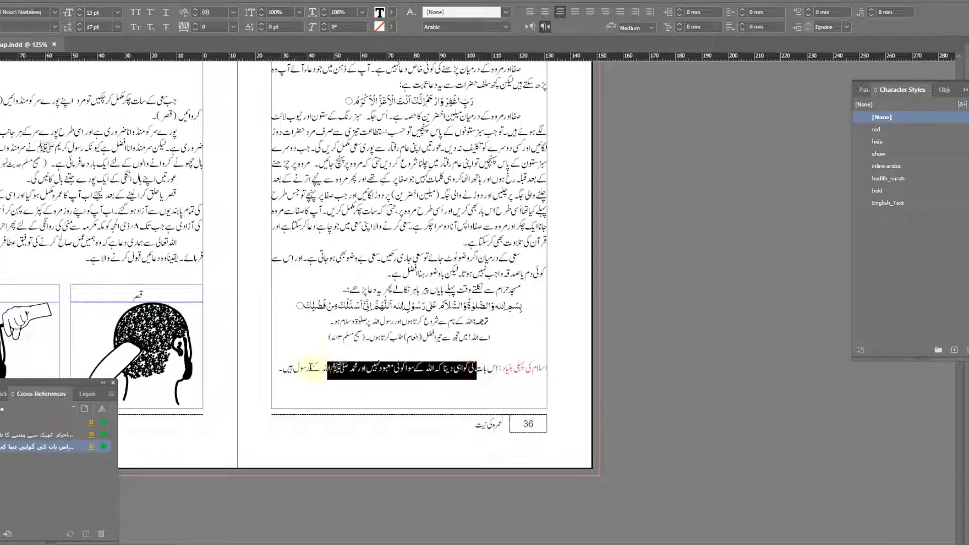
pyautogui.click(393, 367)
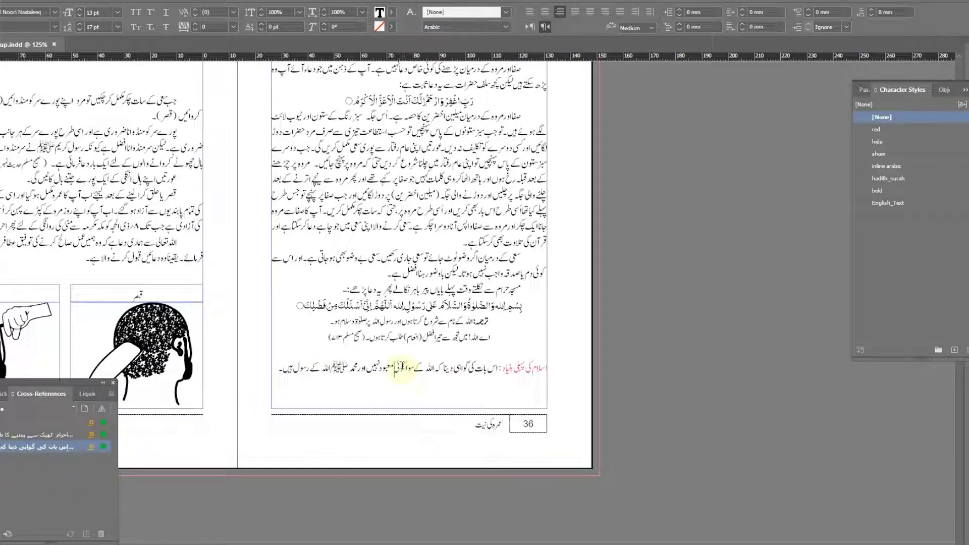
# Step: Switch to the Notepad notes and delete the blank lines above the Paragraph Number entry
pyautogui.hotkey('alt', 'Tab')
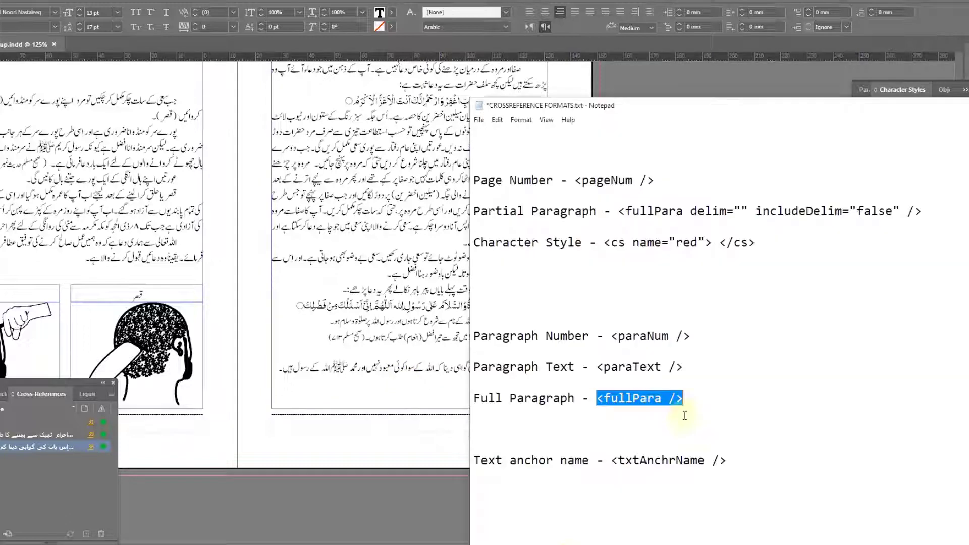
pyautogui.click(674, 419)
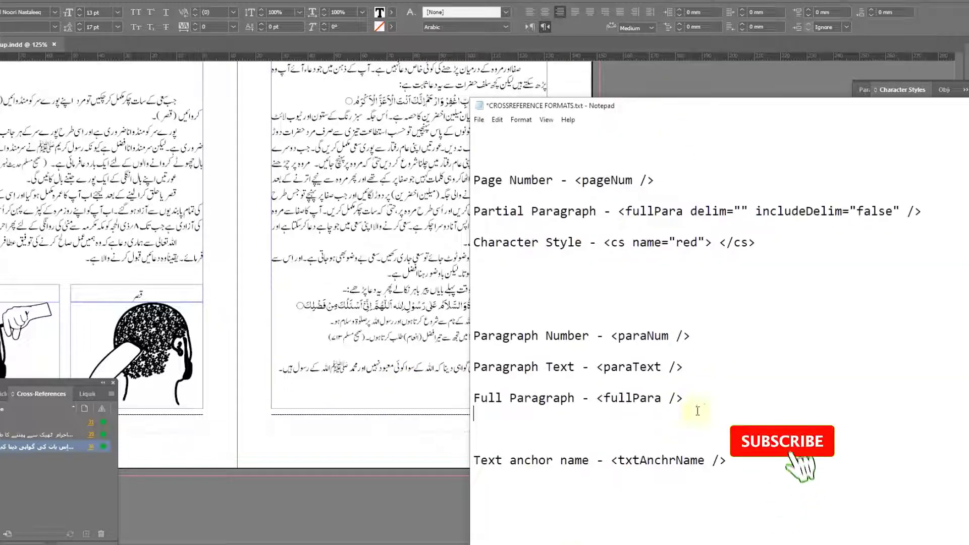
pyautogui.moveTo(743, 464); pyautogui.dragTo(461, 459)
pyautogui.click(554, 412)
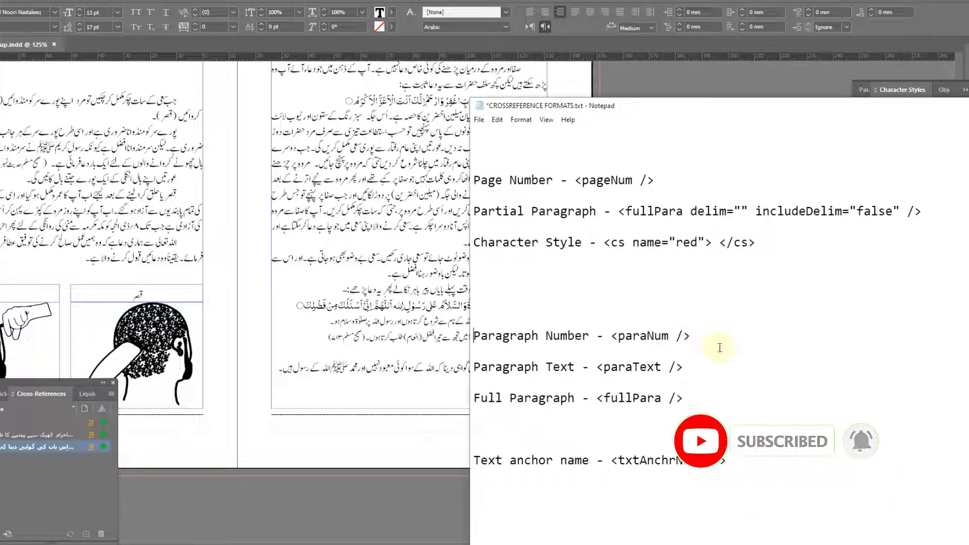
pyautogui.press('BackSpace')
pyautogui.press('BackSpace')
pyautogui.press('BackSpace')
pyautogui.press('BackSpace')
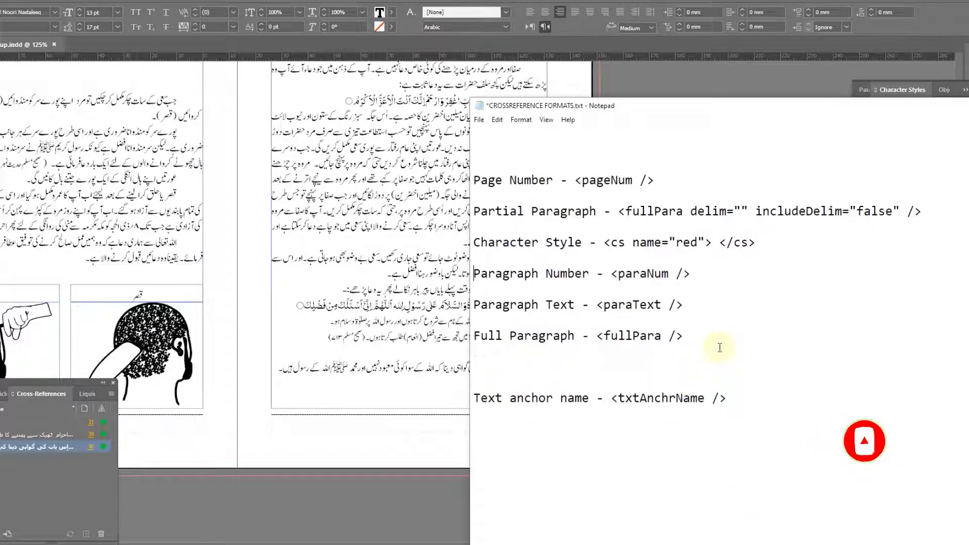